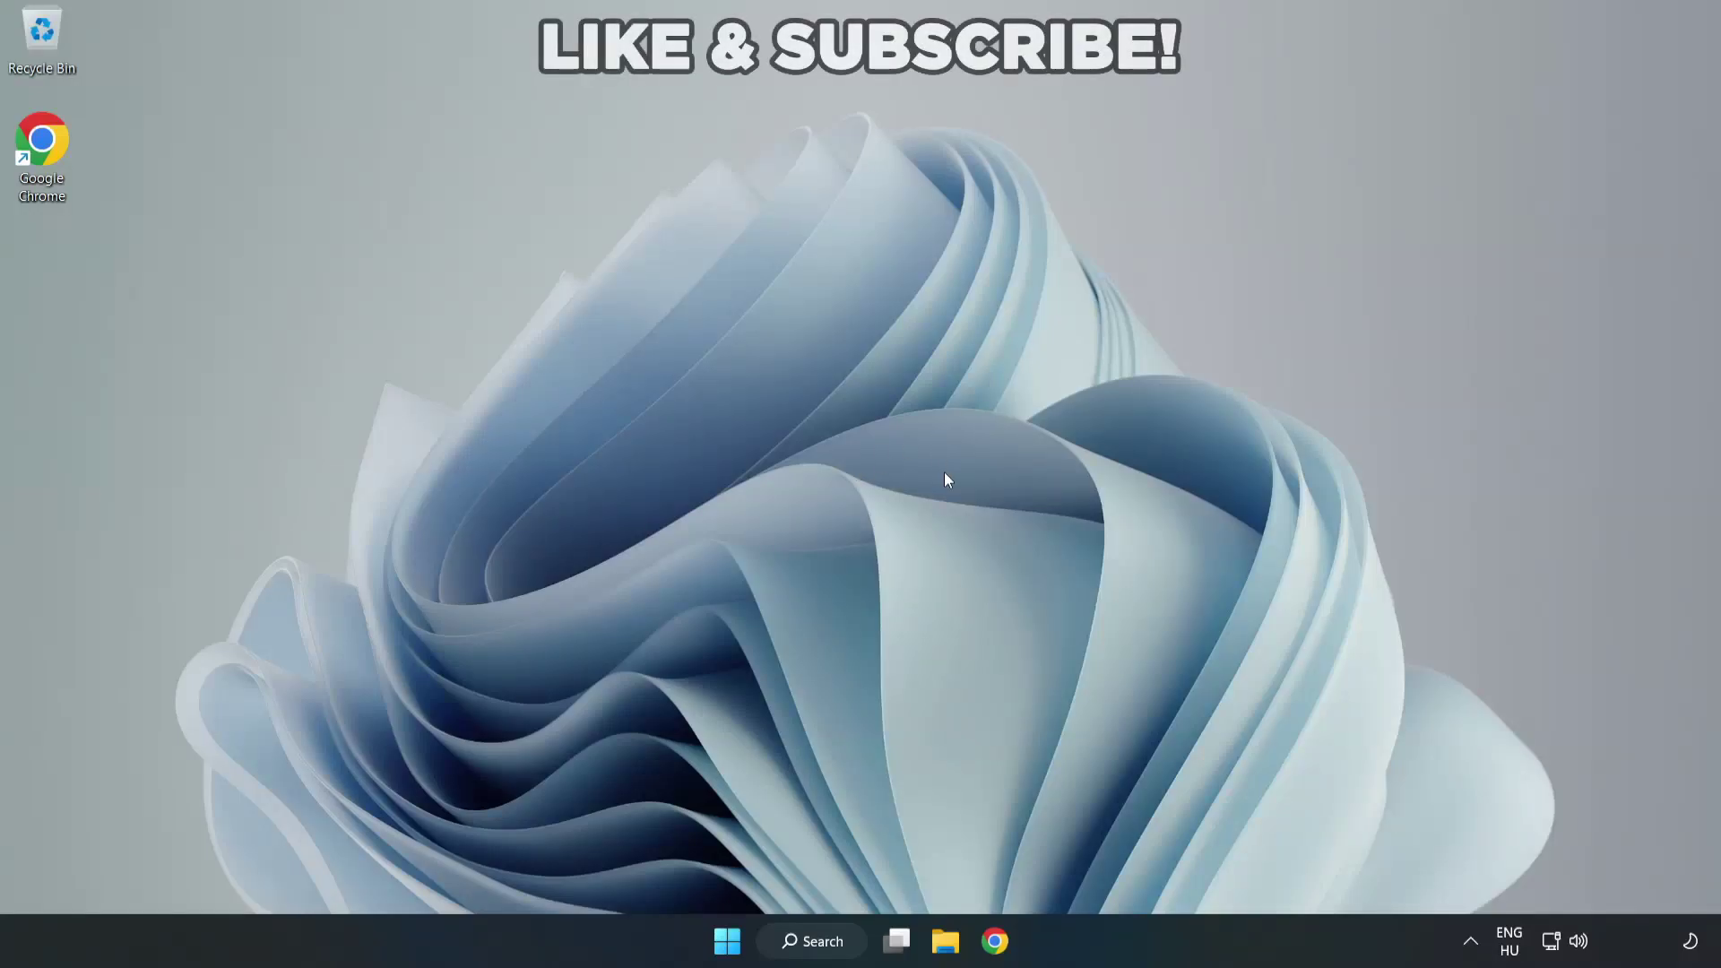
Step: Switch the quick-settings audio output from the virtual cable to Speakers (High Definition Audio Device)
{"action": "left_click", "coordinate": [1581, 946]}
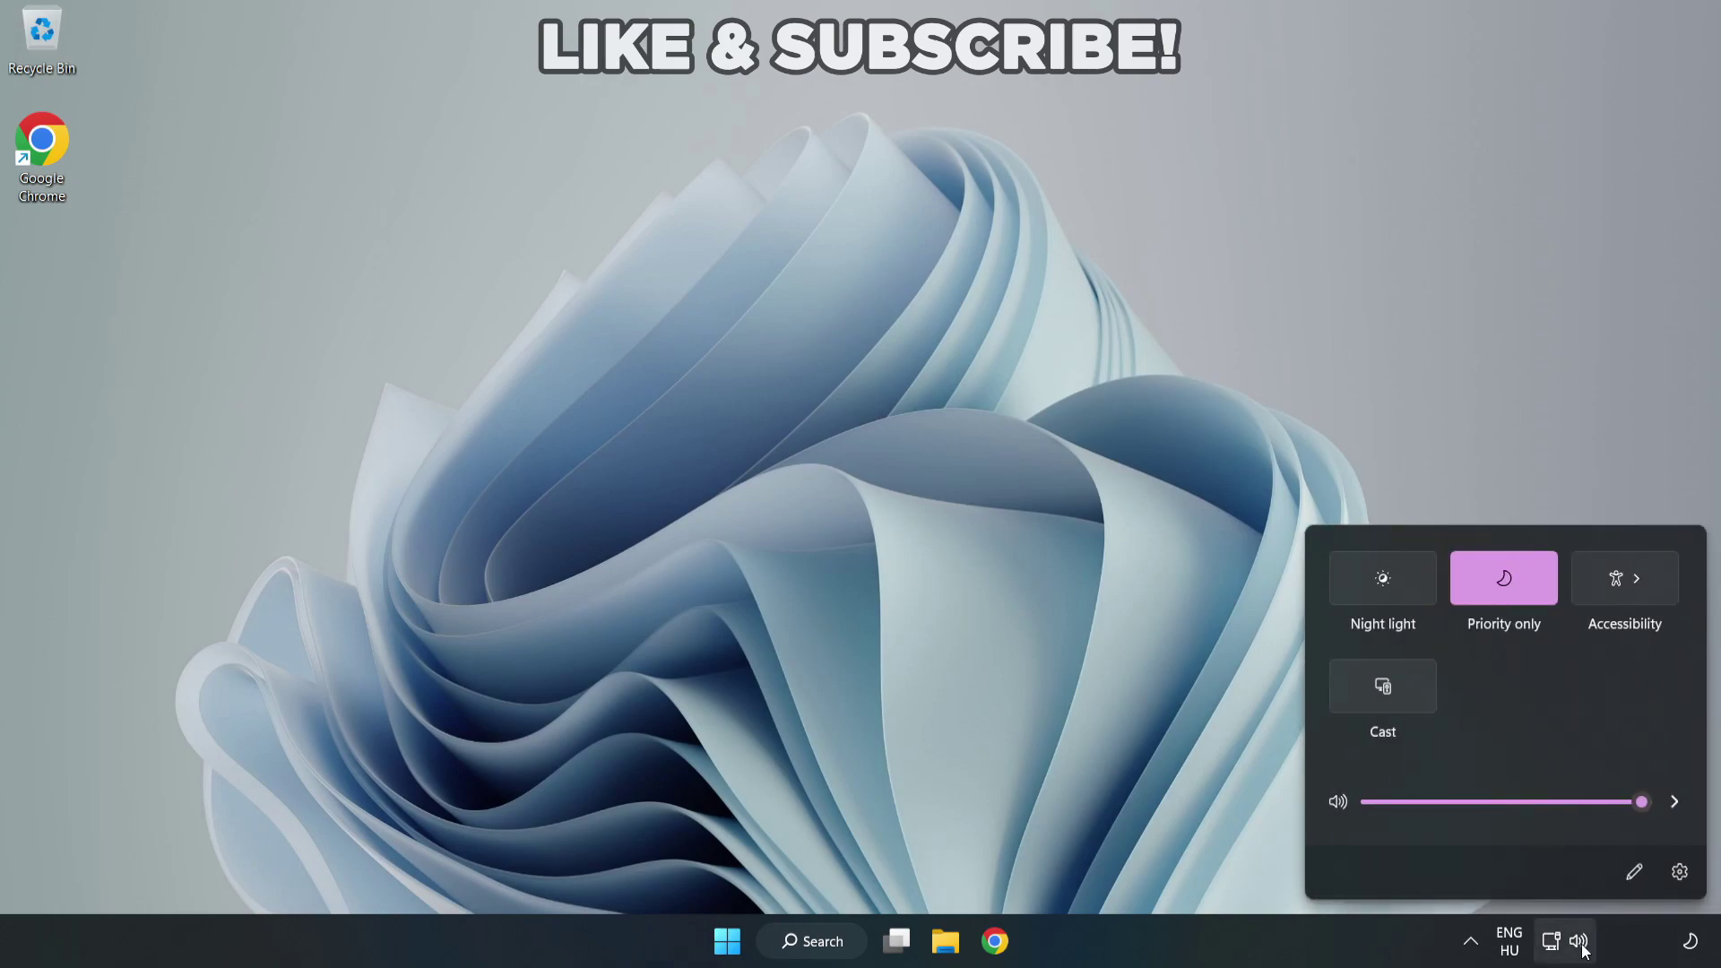
{"action": "left_click", "coordinate": [1675, 803]}
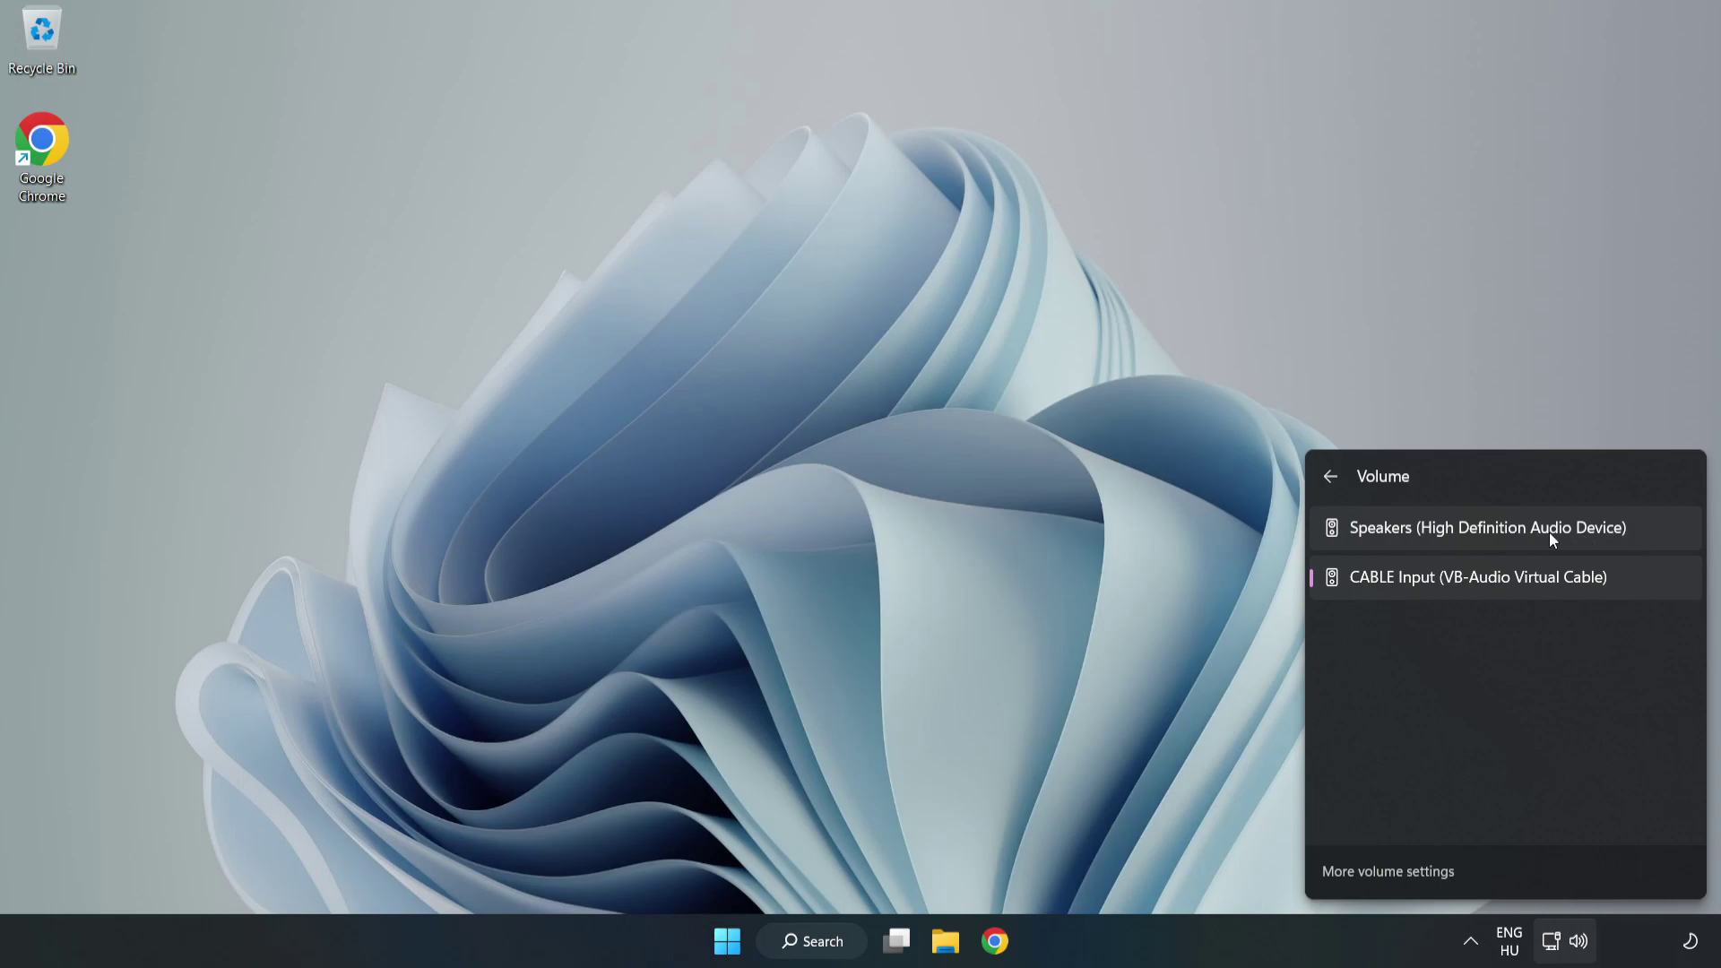
{"action": "left_click", "coordinate": [1659, 534]}
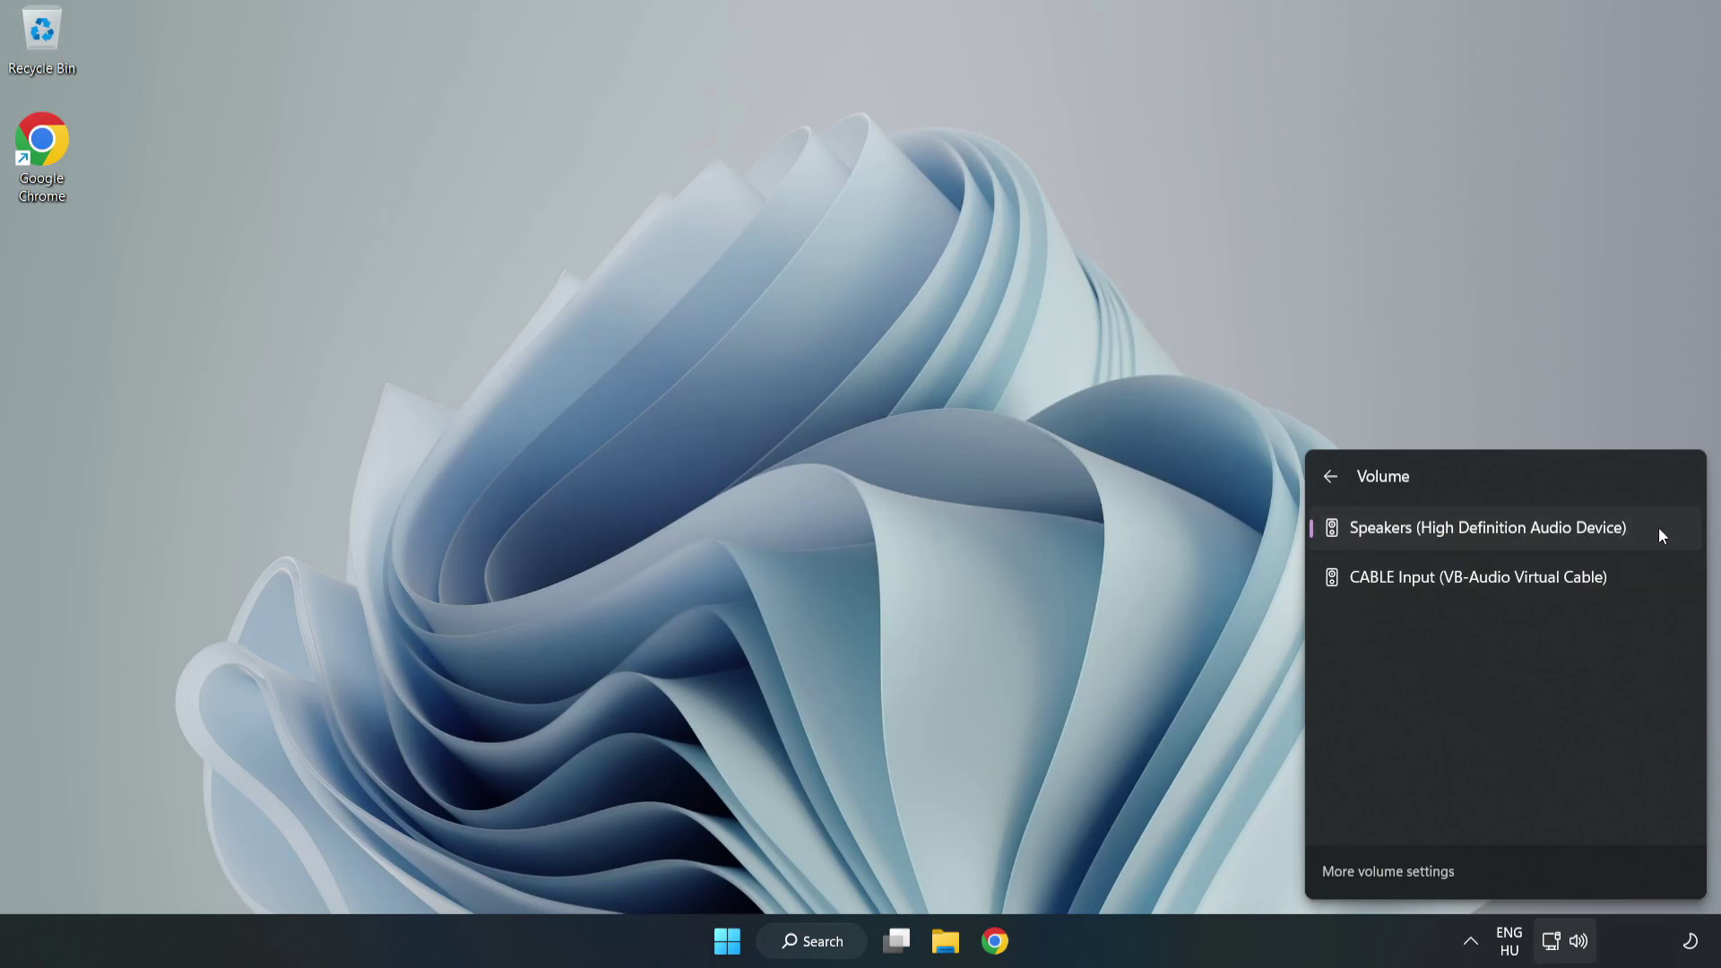
{"action": "left_click", "coordinate": [834, 462]}
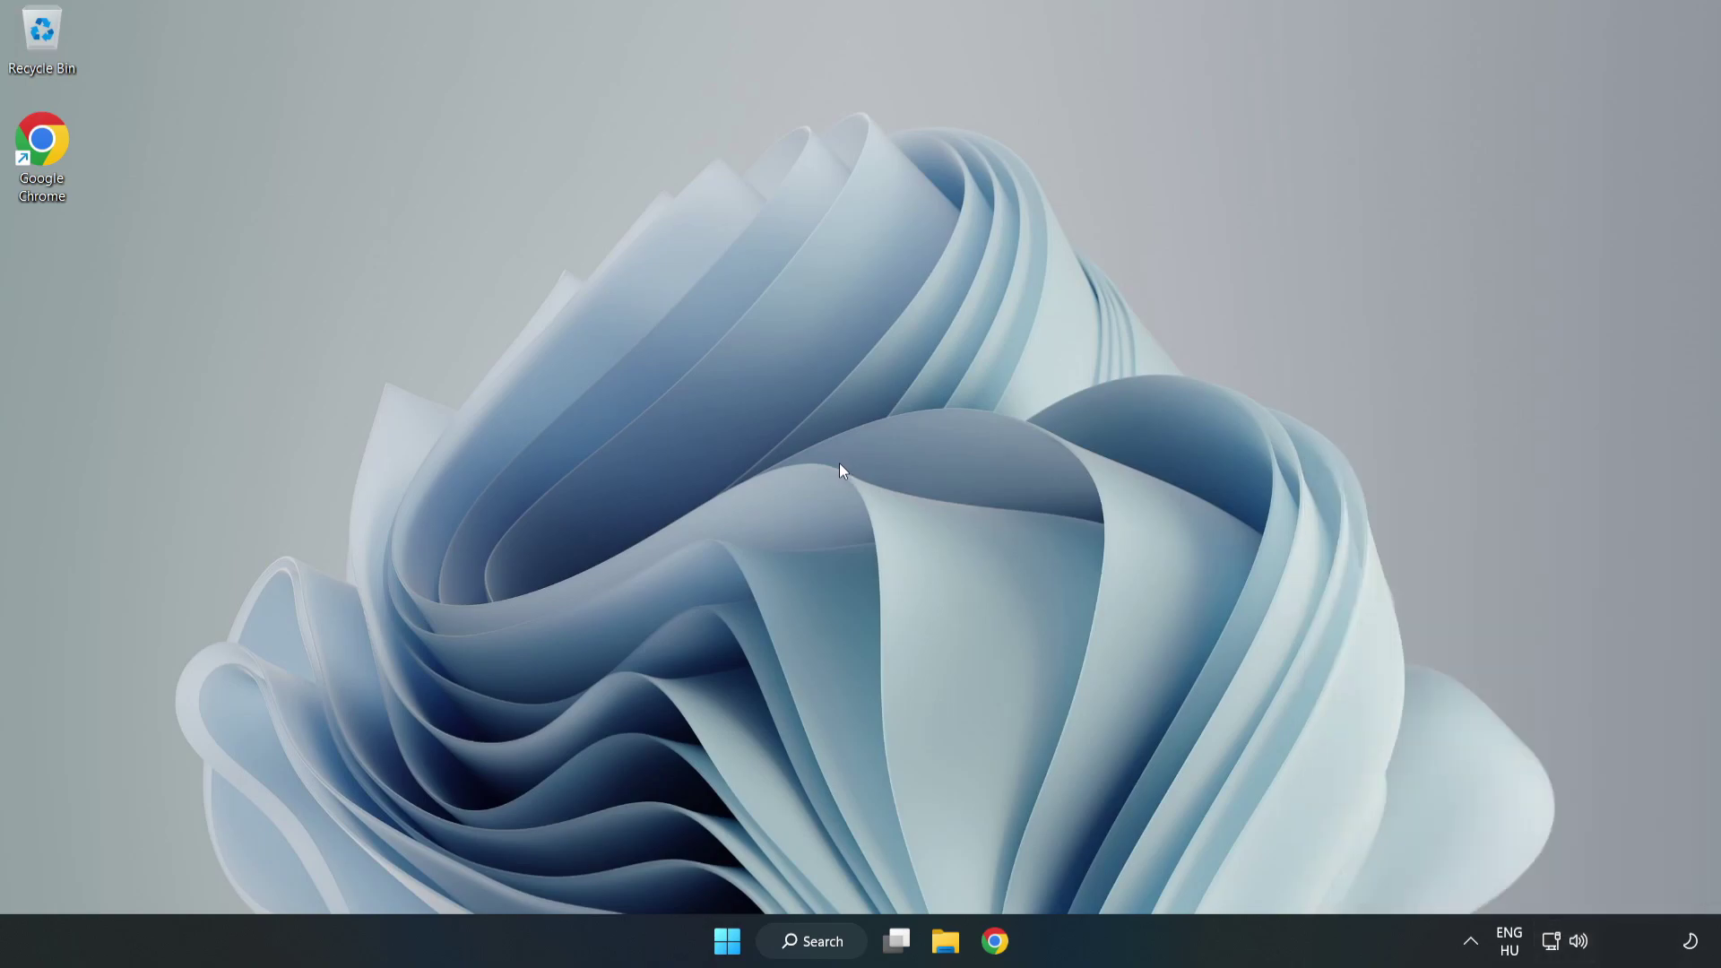
Step: Reset sound devices and app volumes to recommended defaults in the Volume mixer, then close Settings
{"action": "right_click", "coordinate": [1582, 946]}
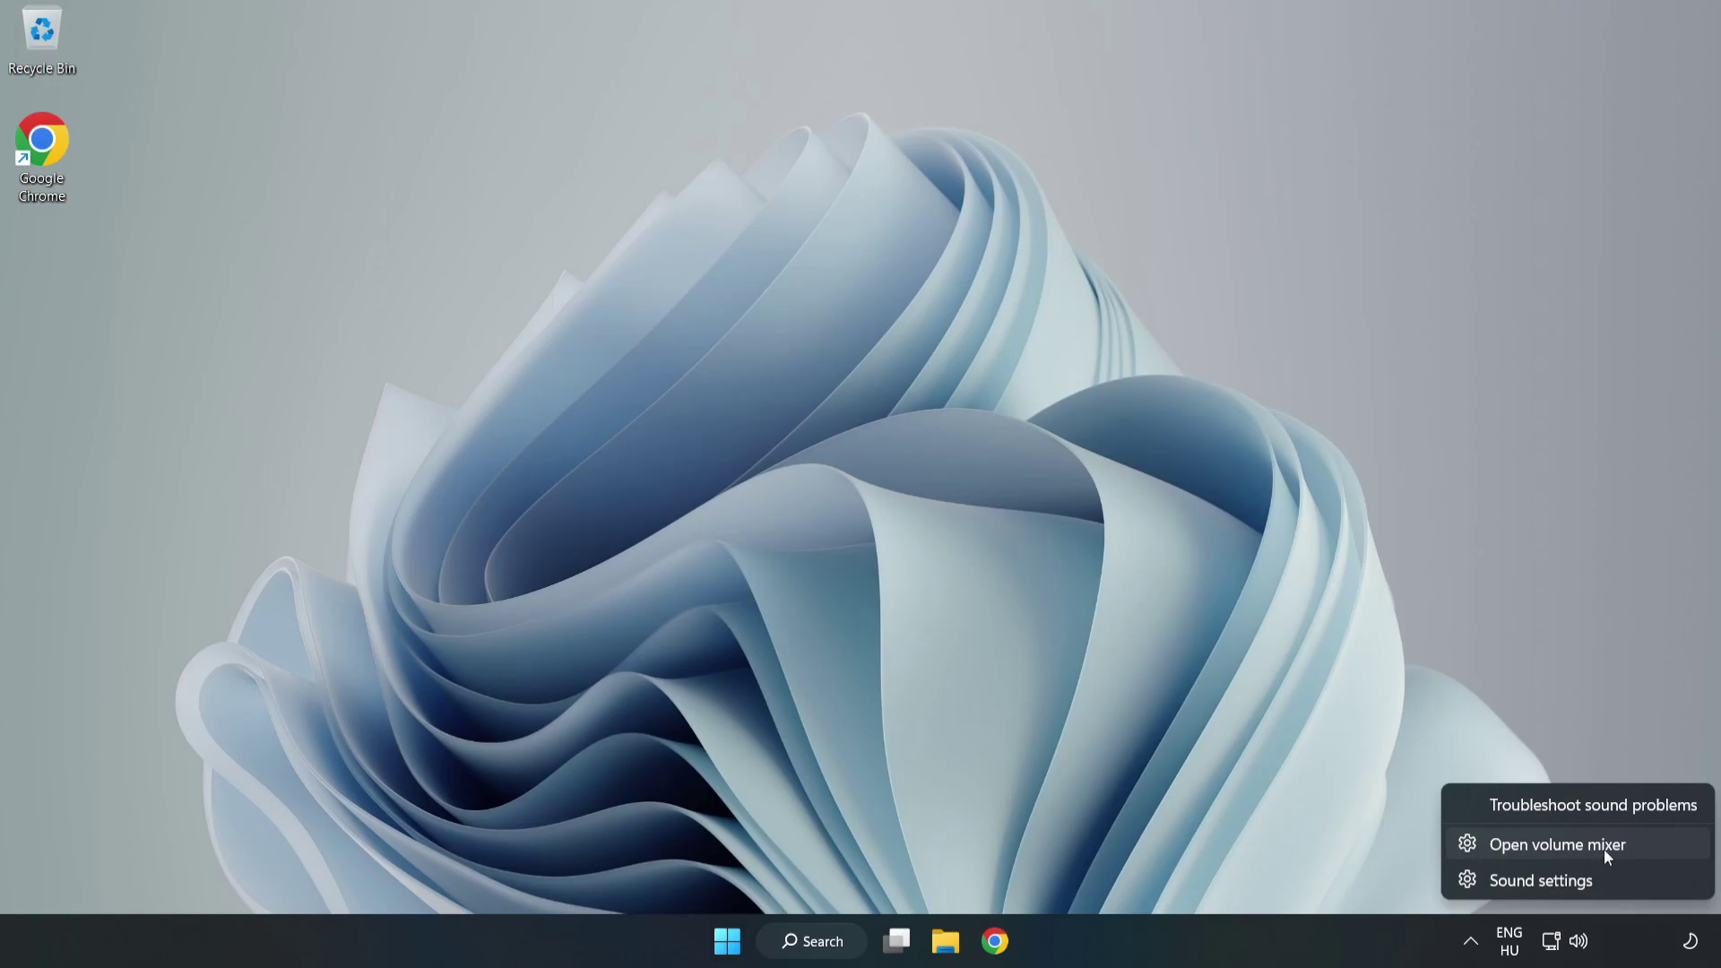
{"action": "left_click", "coordinate": [1653, 855]}
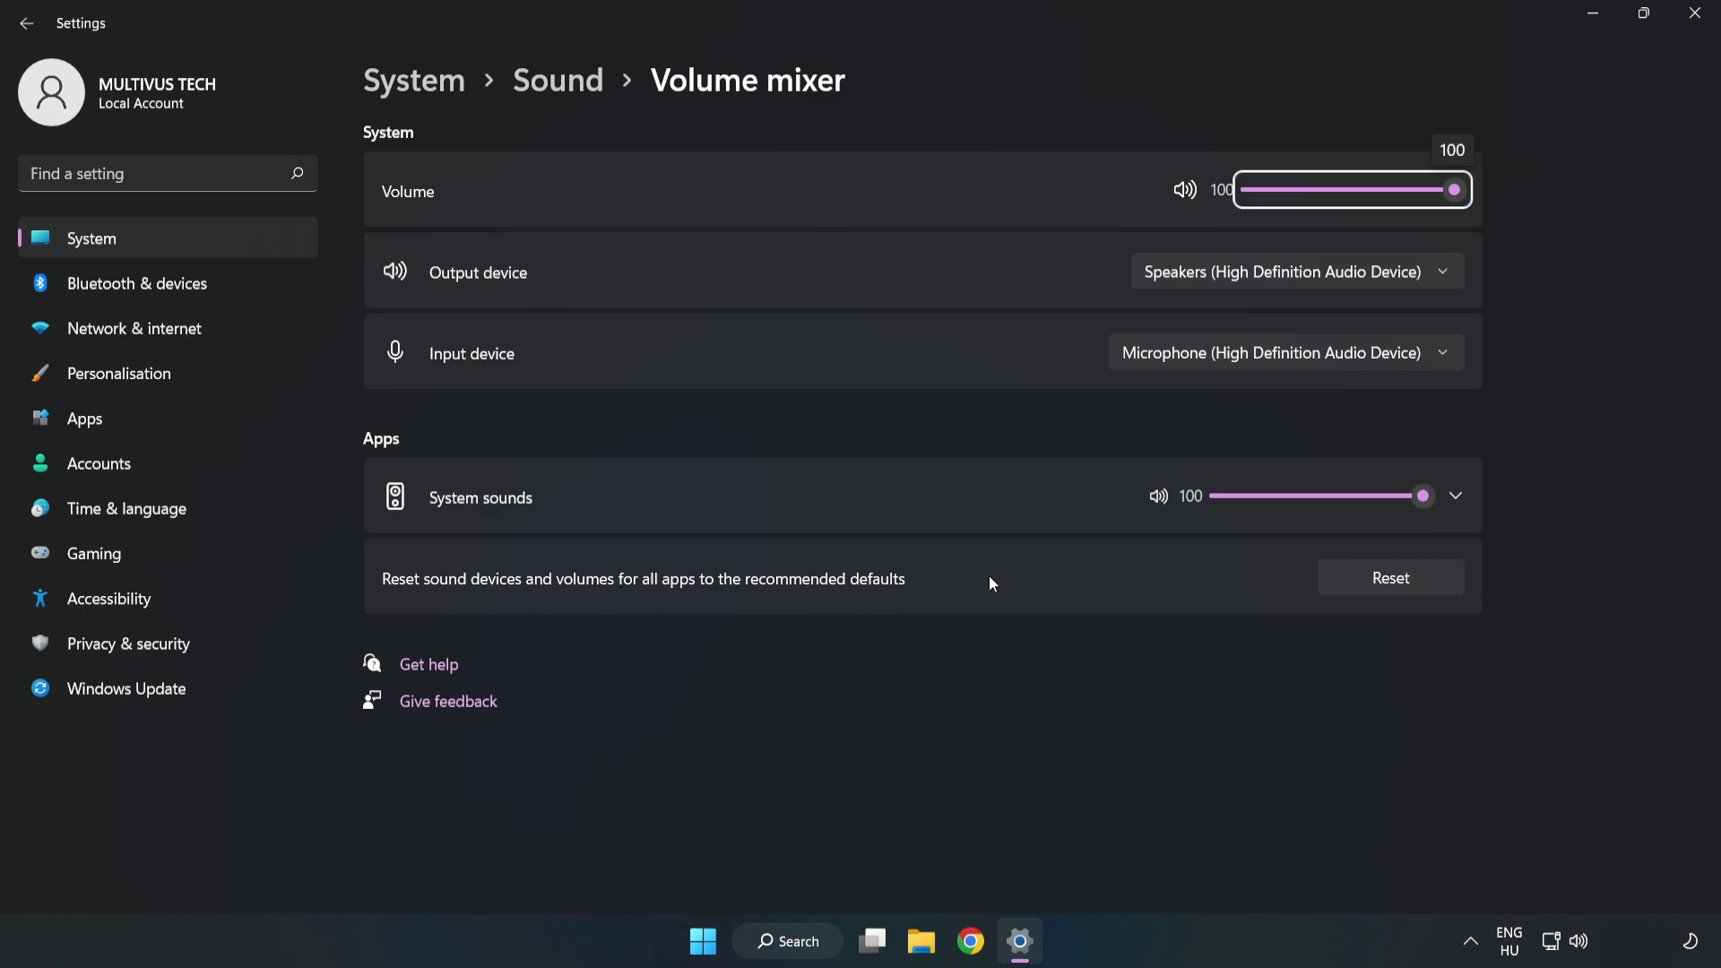
{"action": "left_click", "coordinate": [1411, 589]}
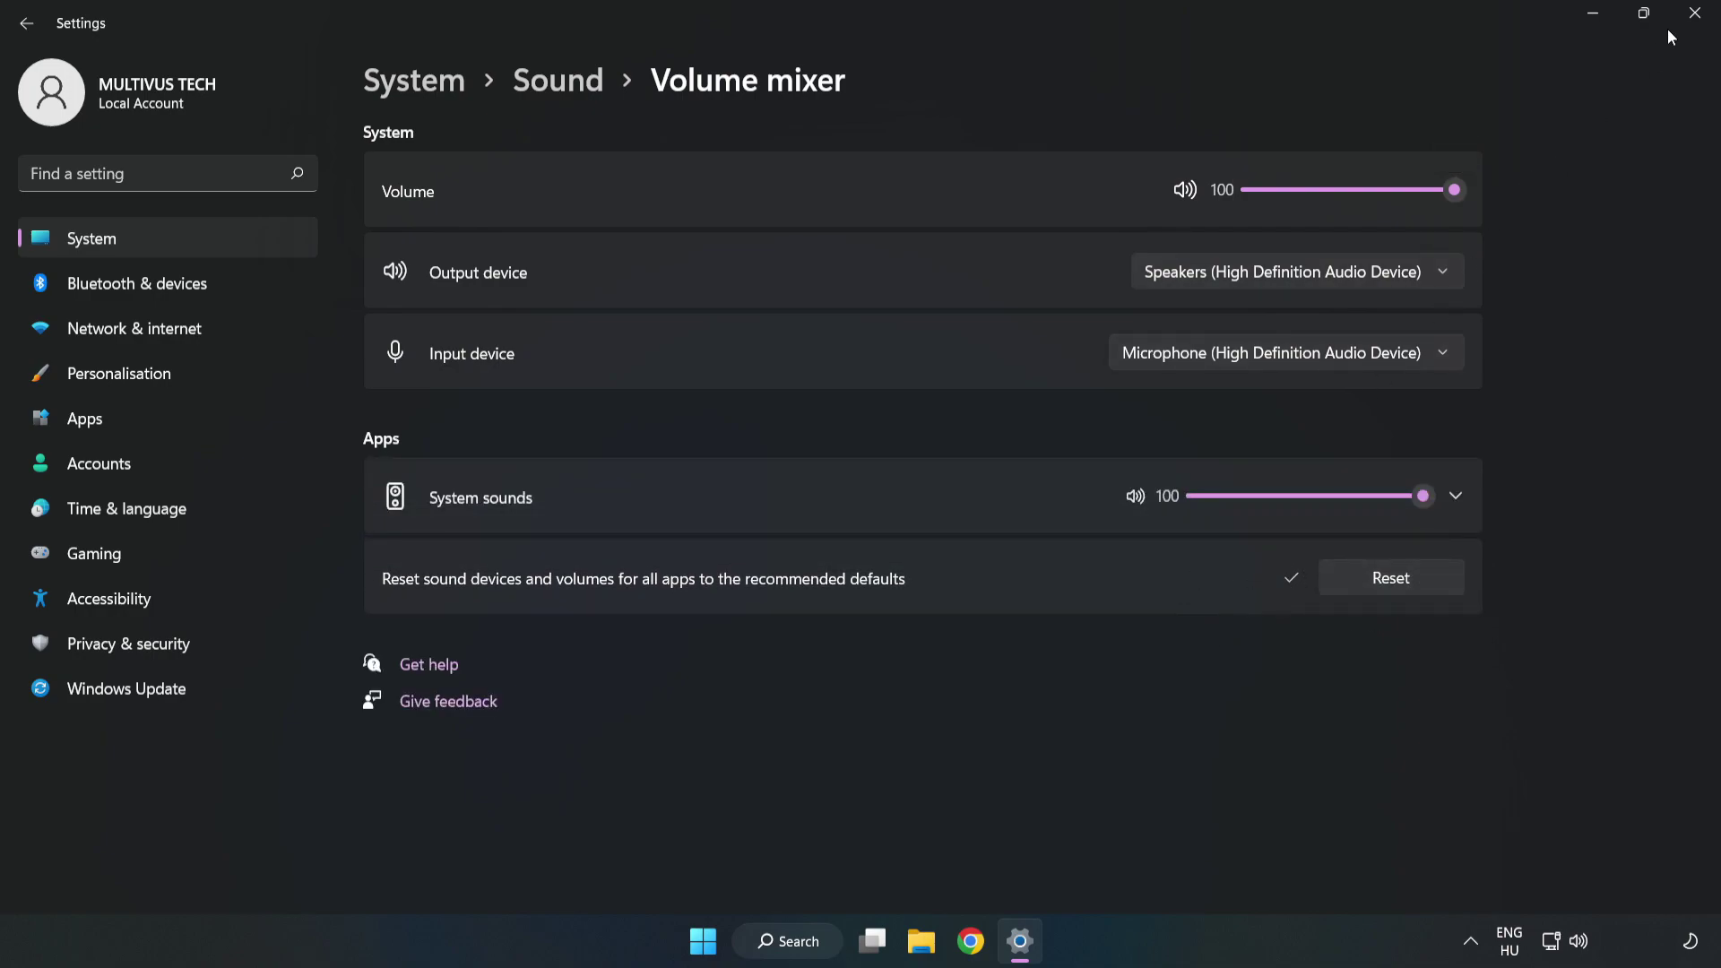
{"action": "left_click", "coordinate": [1692, 26]}
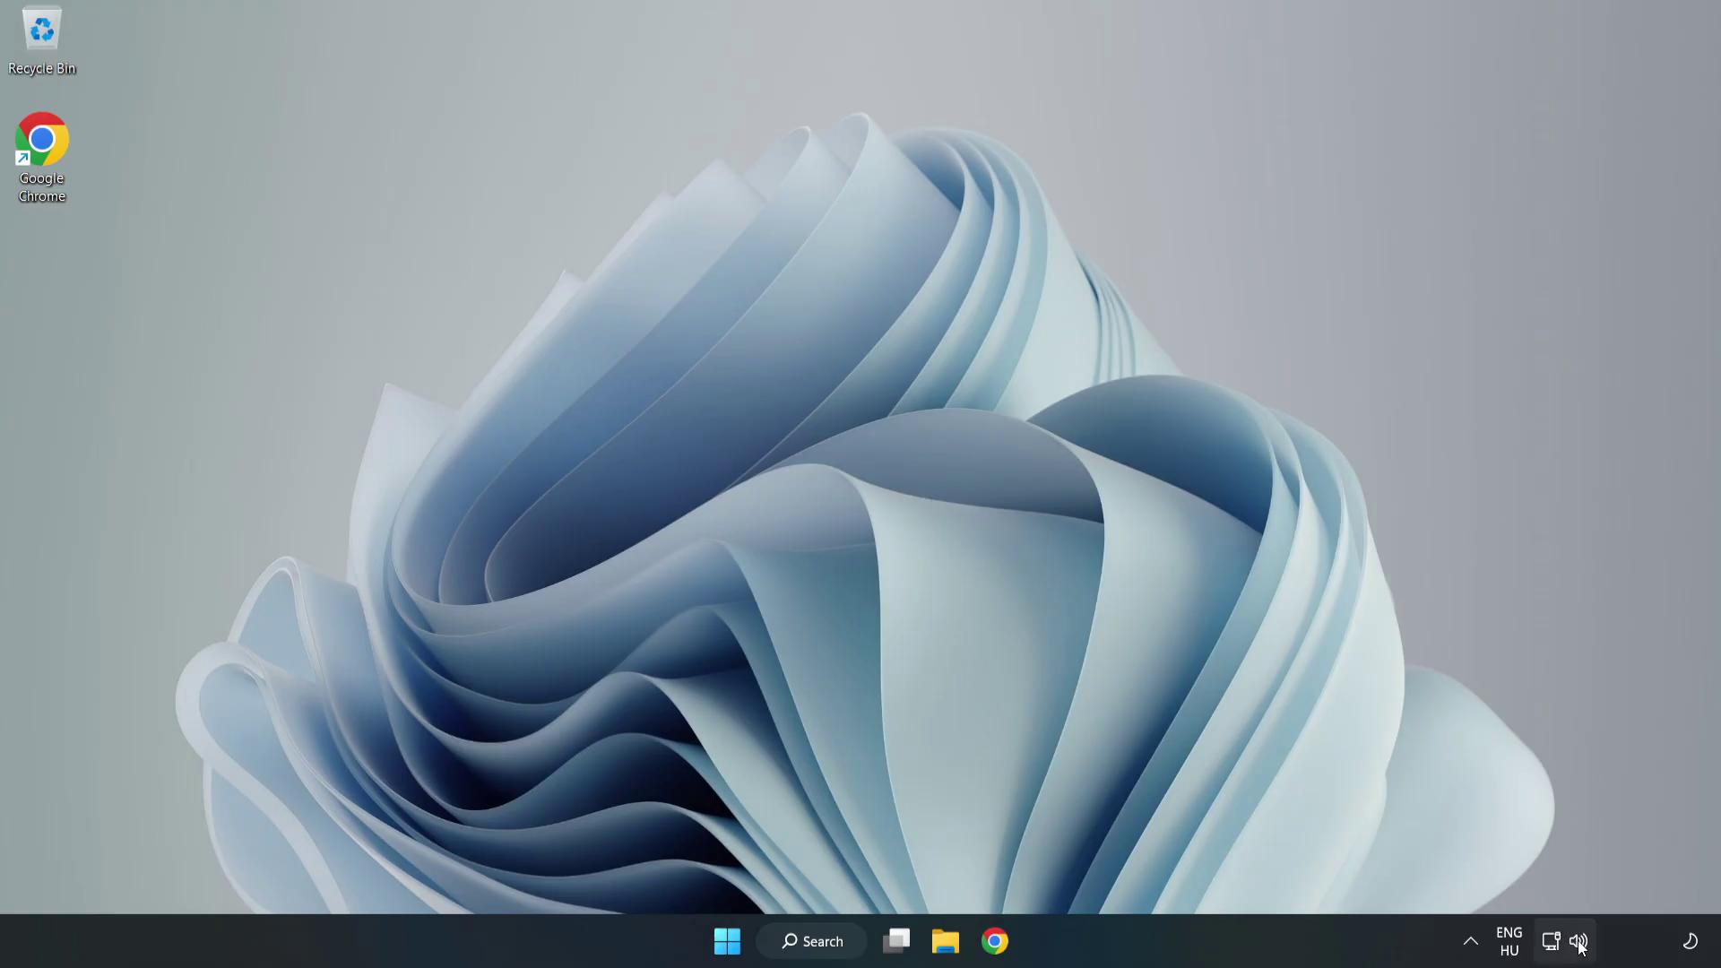
Step: Reopen the Sound settings page and scroll to its Advanced section with More sound settings
{"action": "right_click", "coordinate": [1580, 941]}
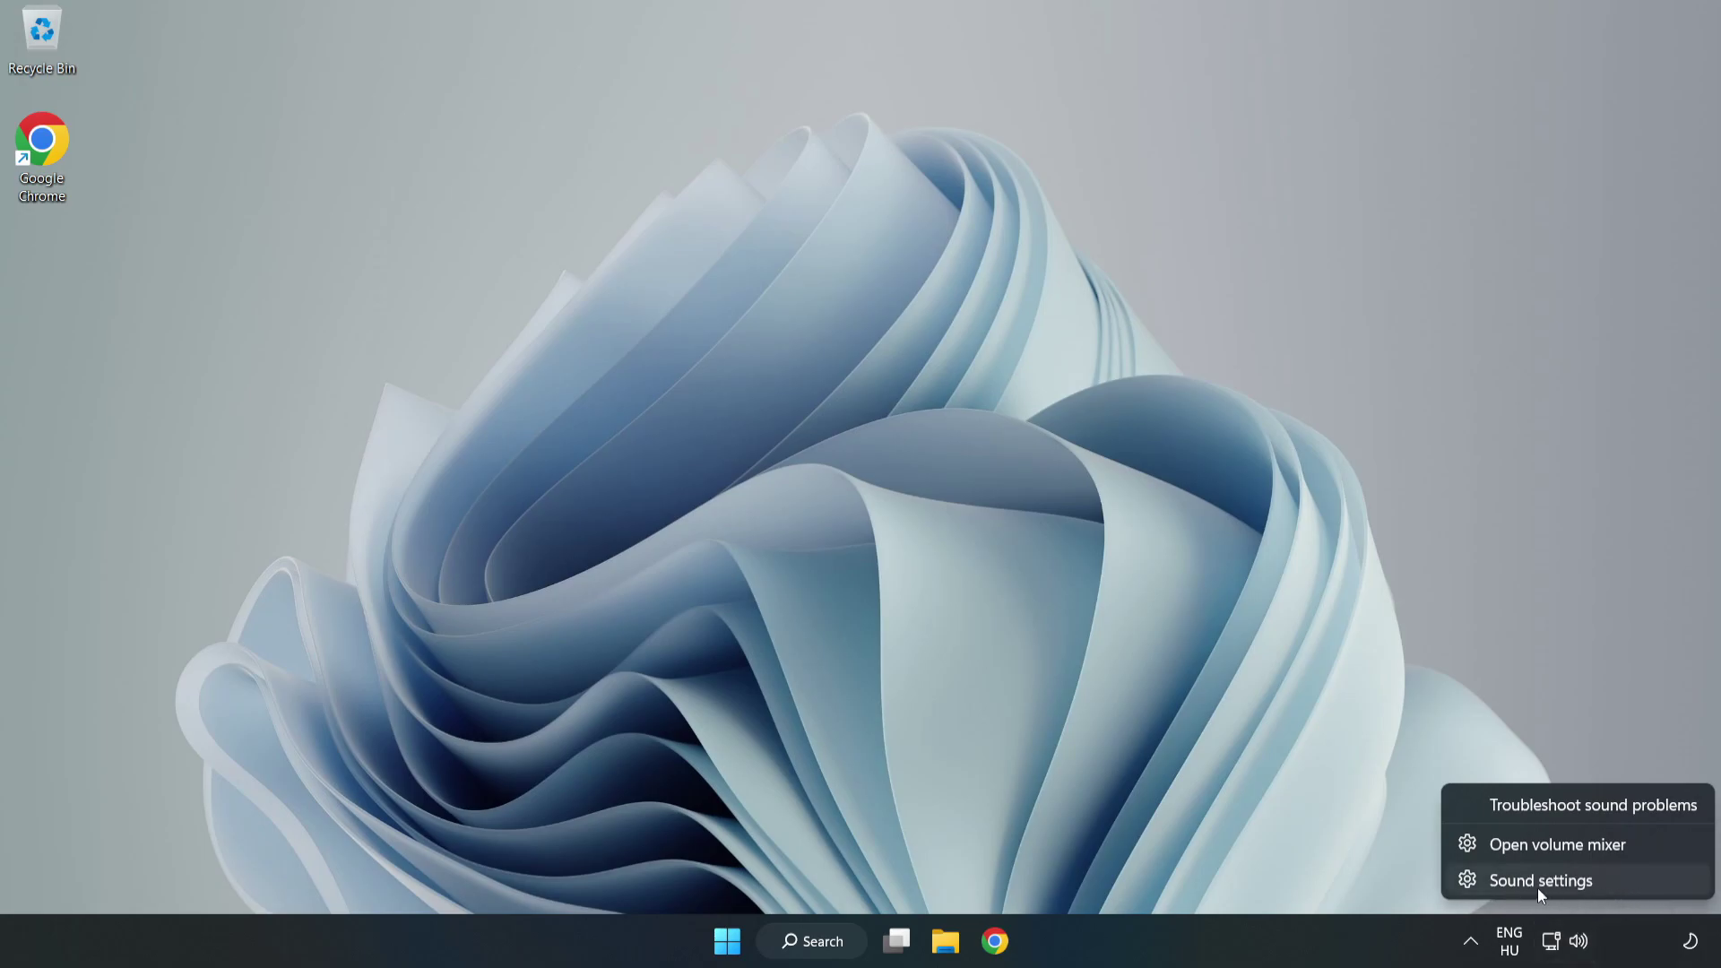
{"action": "left_click", "coordinate": [1603, 886]}
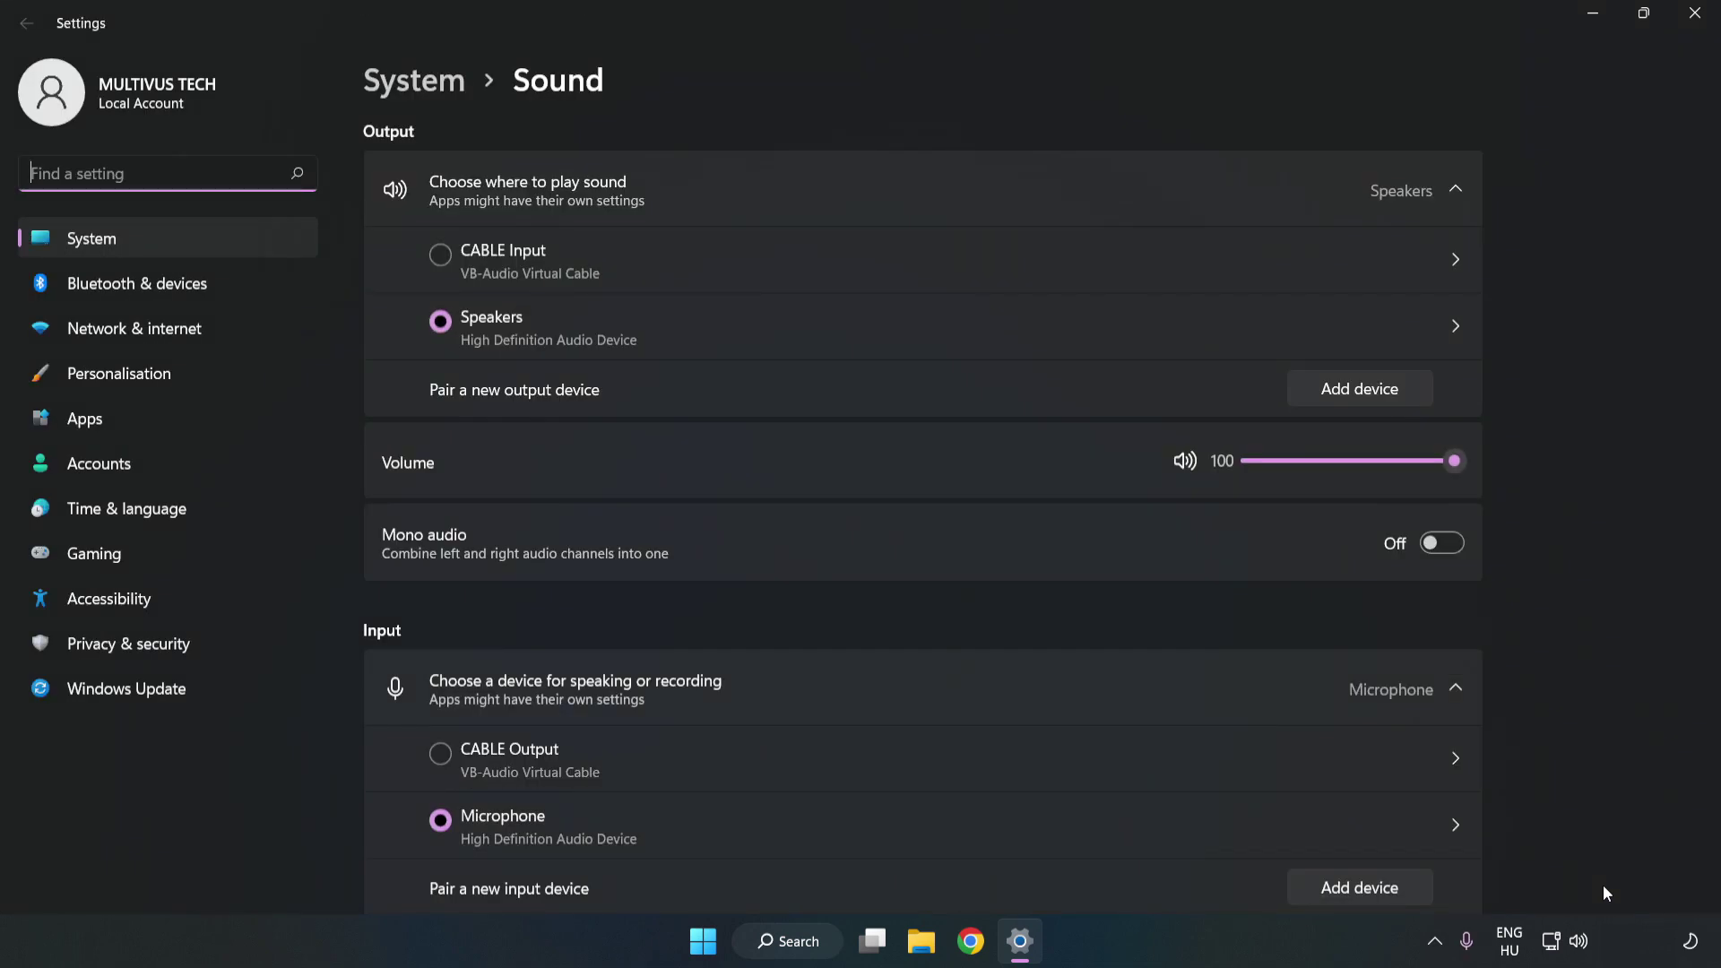
{"action": "left_click", "coordinate": [1456, 462]}
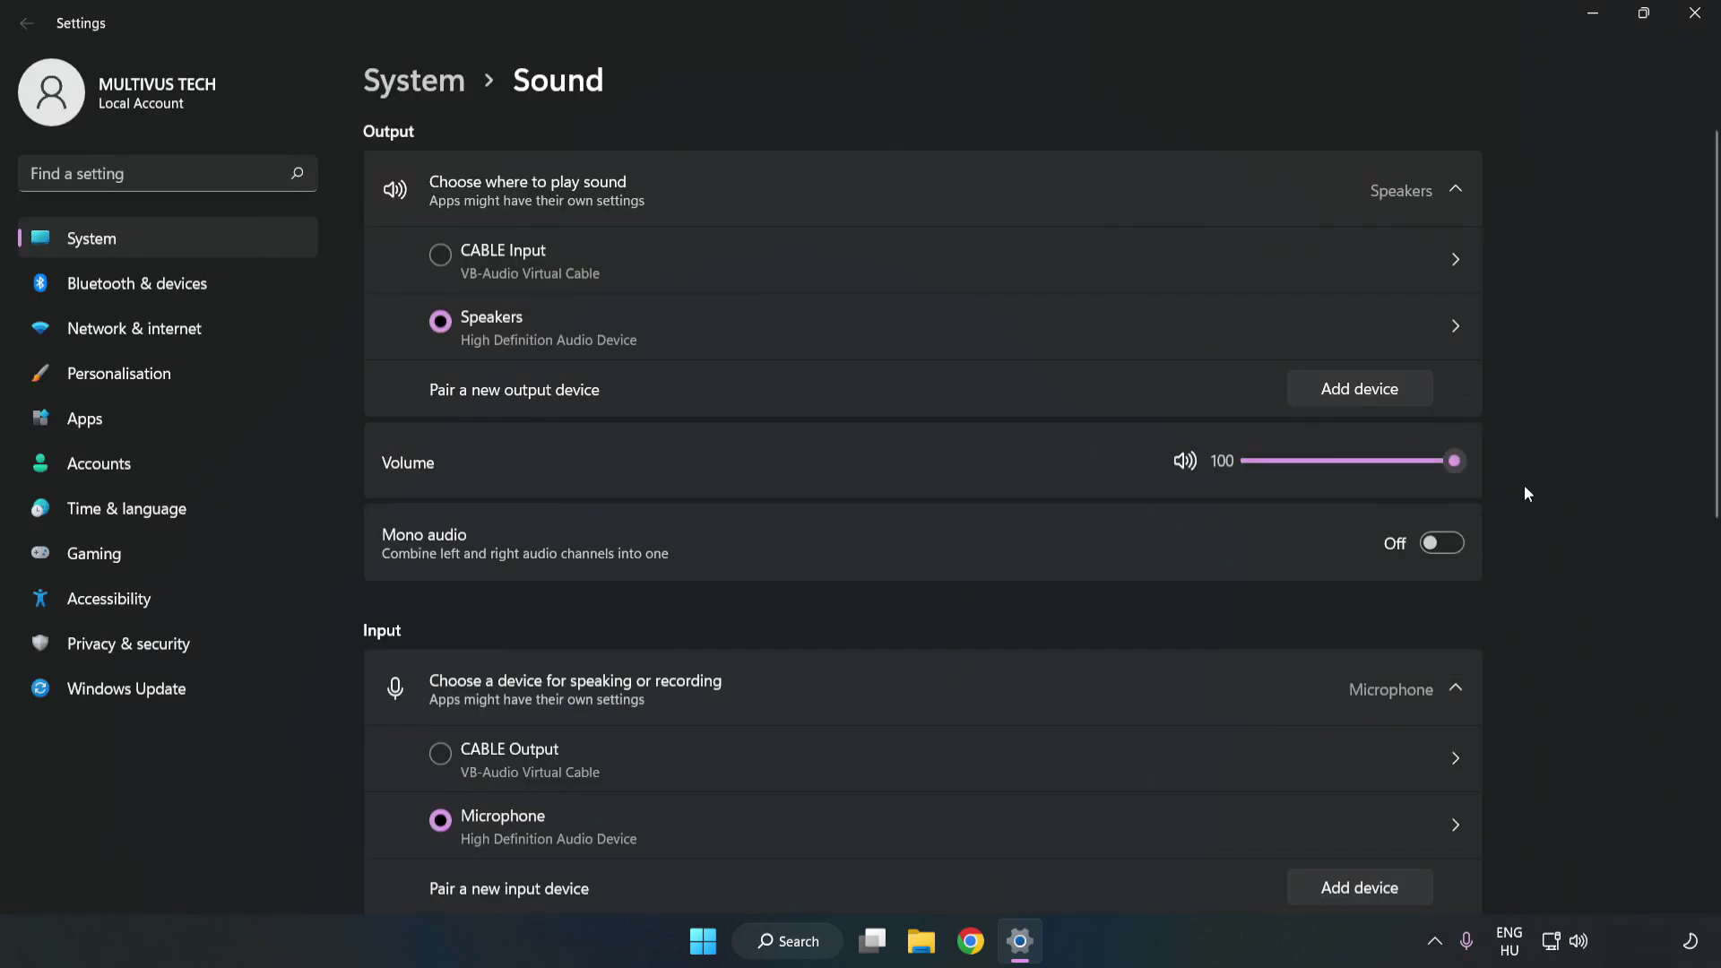
{"action": "scroll", "coordinate": [1678, 436], "scroll_direction": "down", "scroll_amount": 4}
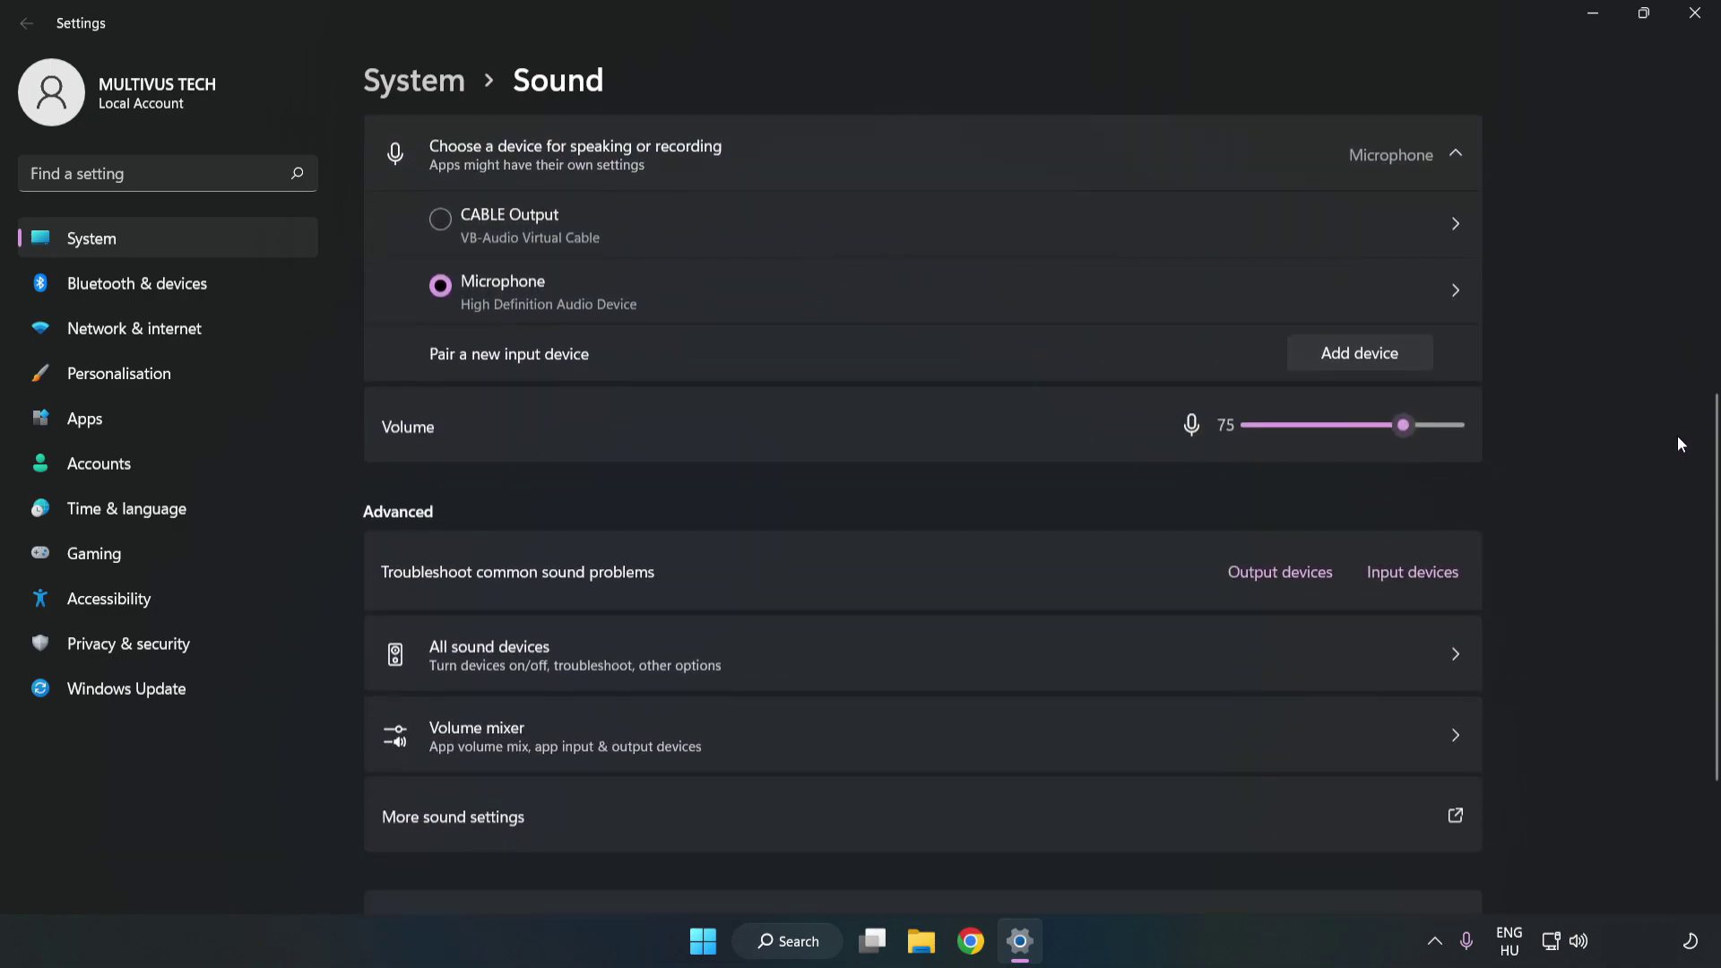
{"action": "scroll", "coordinate": [1676, 438], "scroll_direction": "down", "scroll_amount": 1}
{"action": "scroll", "coordinate": [1677, 449], "scroll_direction": "down", "scroll_amount": 1}
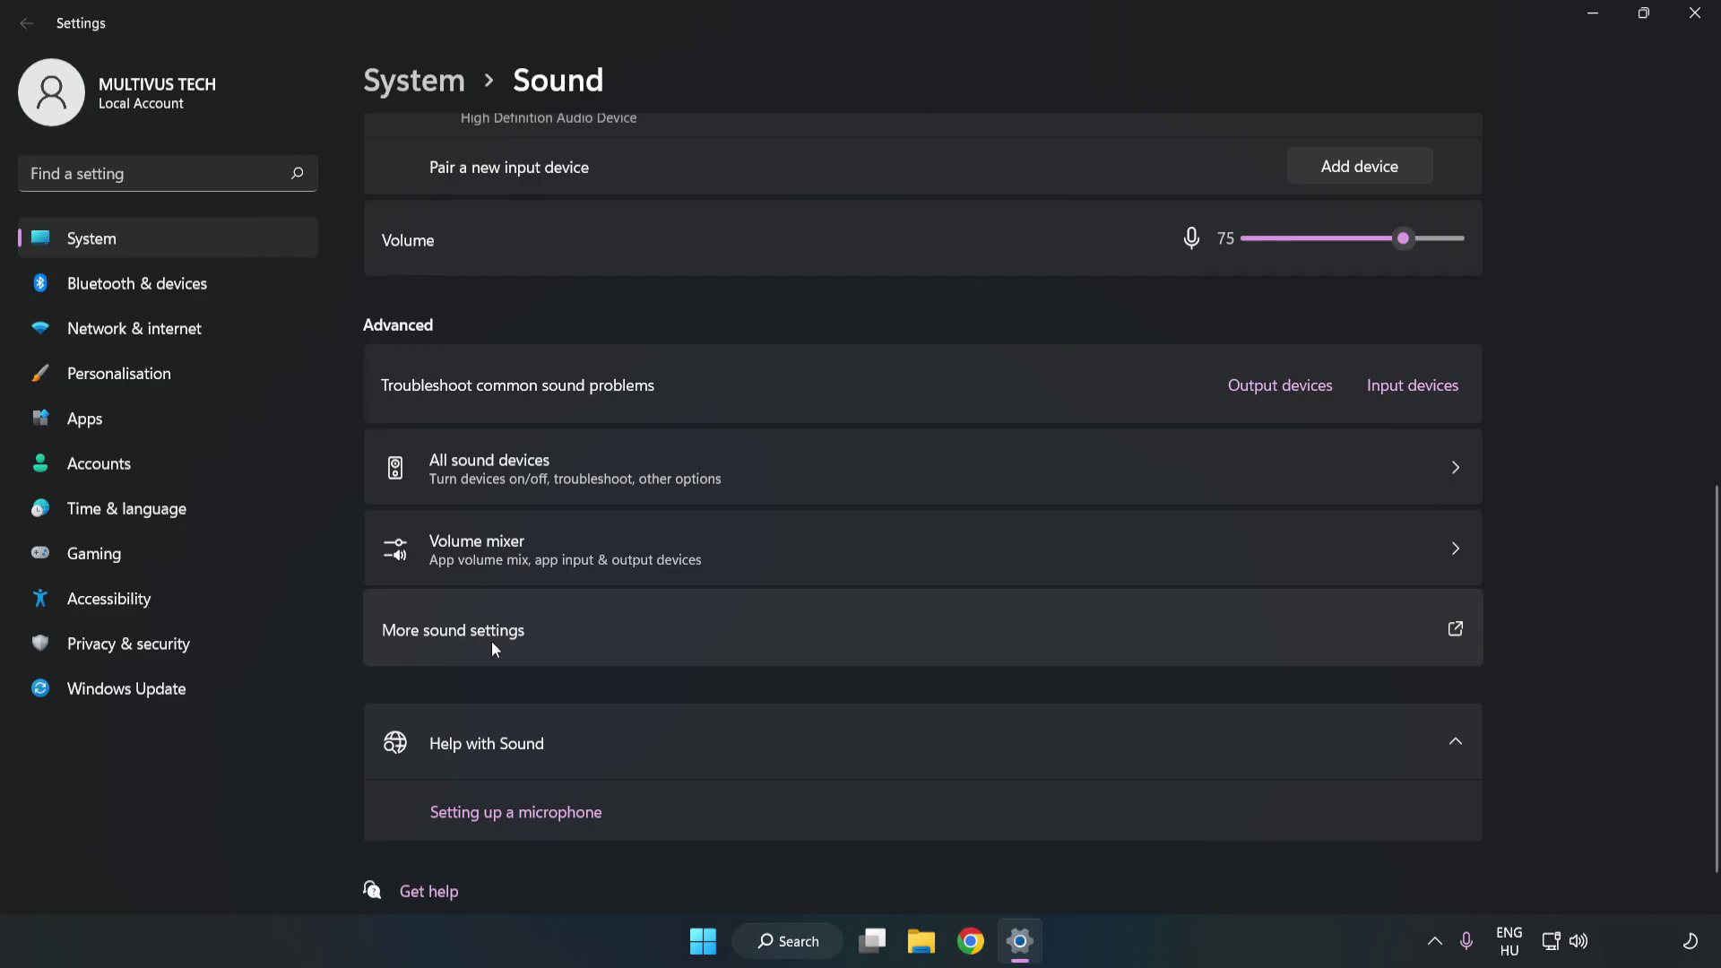
Step: Disable the CABLE Input device on the Sound control panel's Playback tab
{"action": "left_click", "coordinate": [746, 636]}
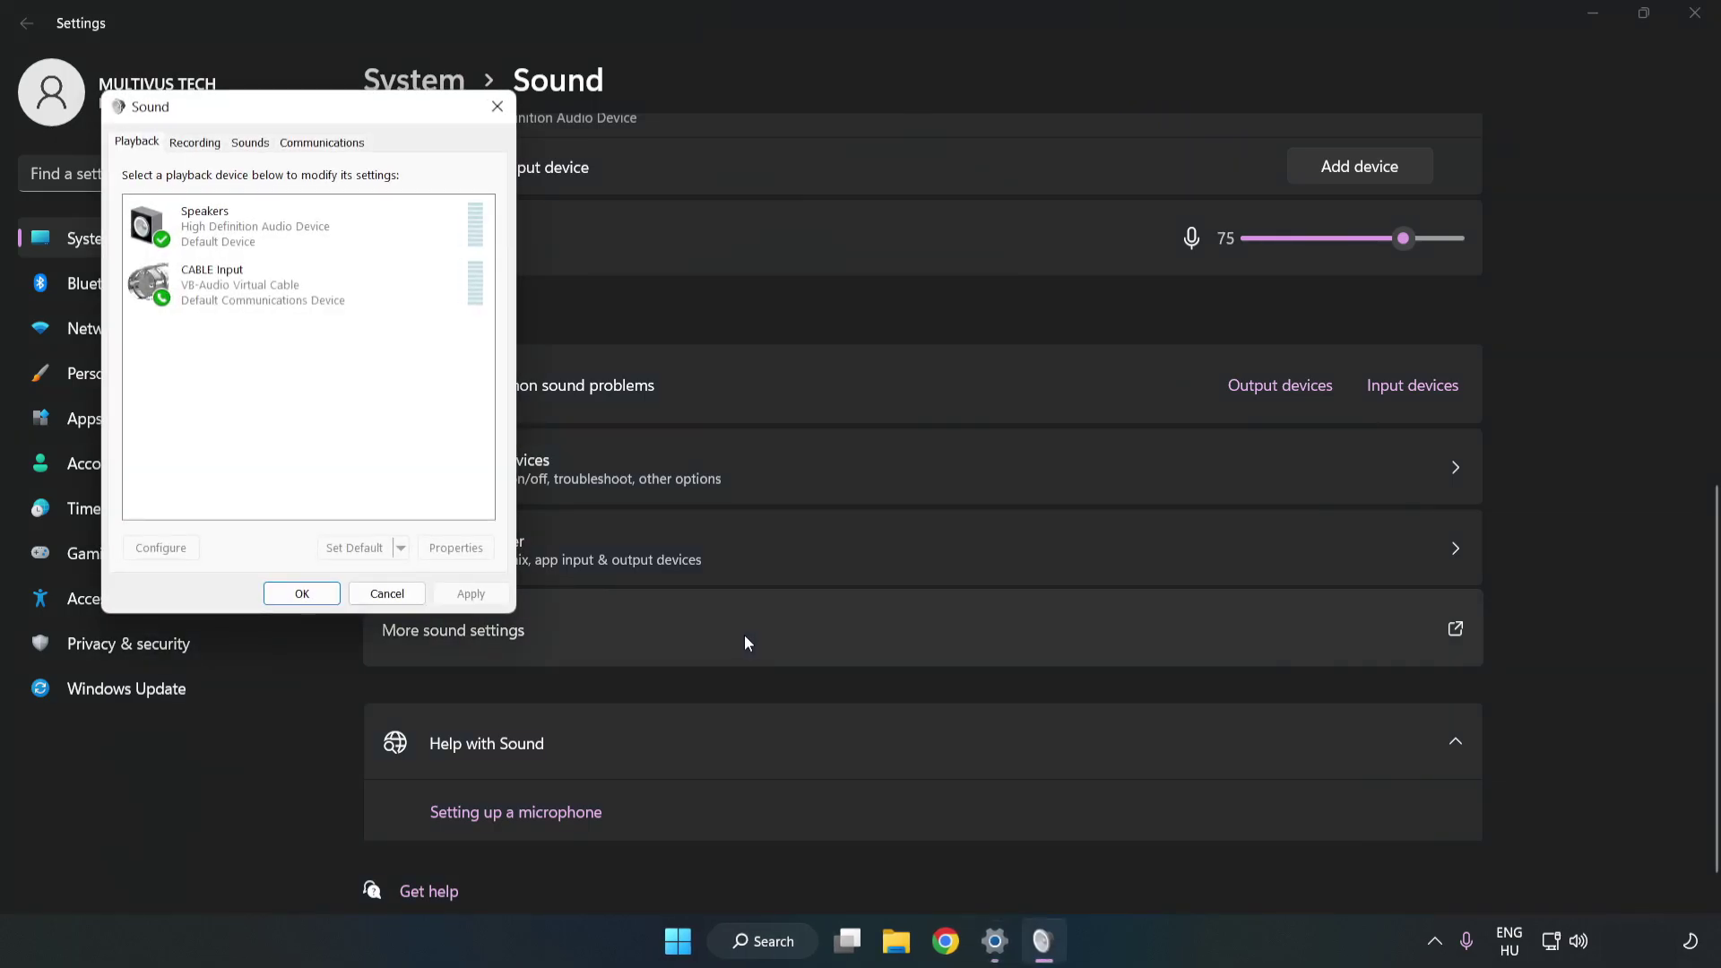
{"action": "mouse_move", "coordinate": [361, 122]}
{"action": "left_mouse_down"}
{"action": "mouse_move", "coordinate": [604, 189]}
{"action": "mouse_move", "coordinate": [888, 228]}
{"action": "left_mouse_up"}
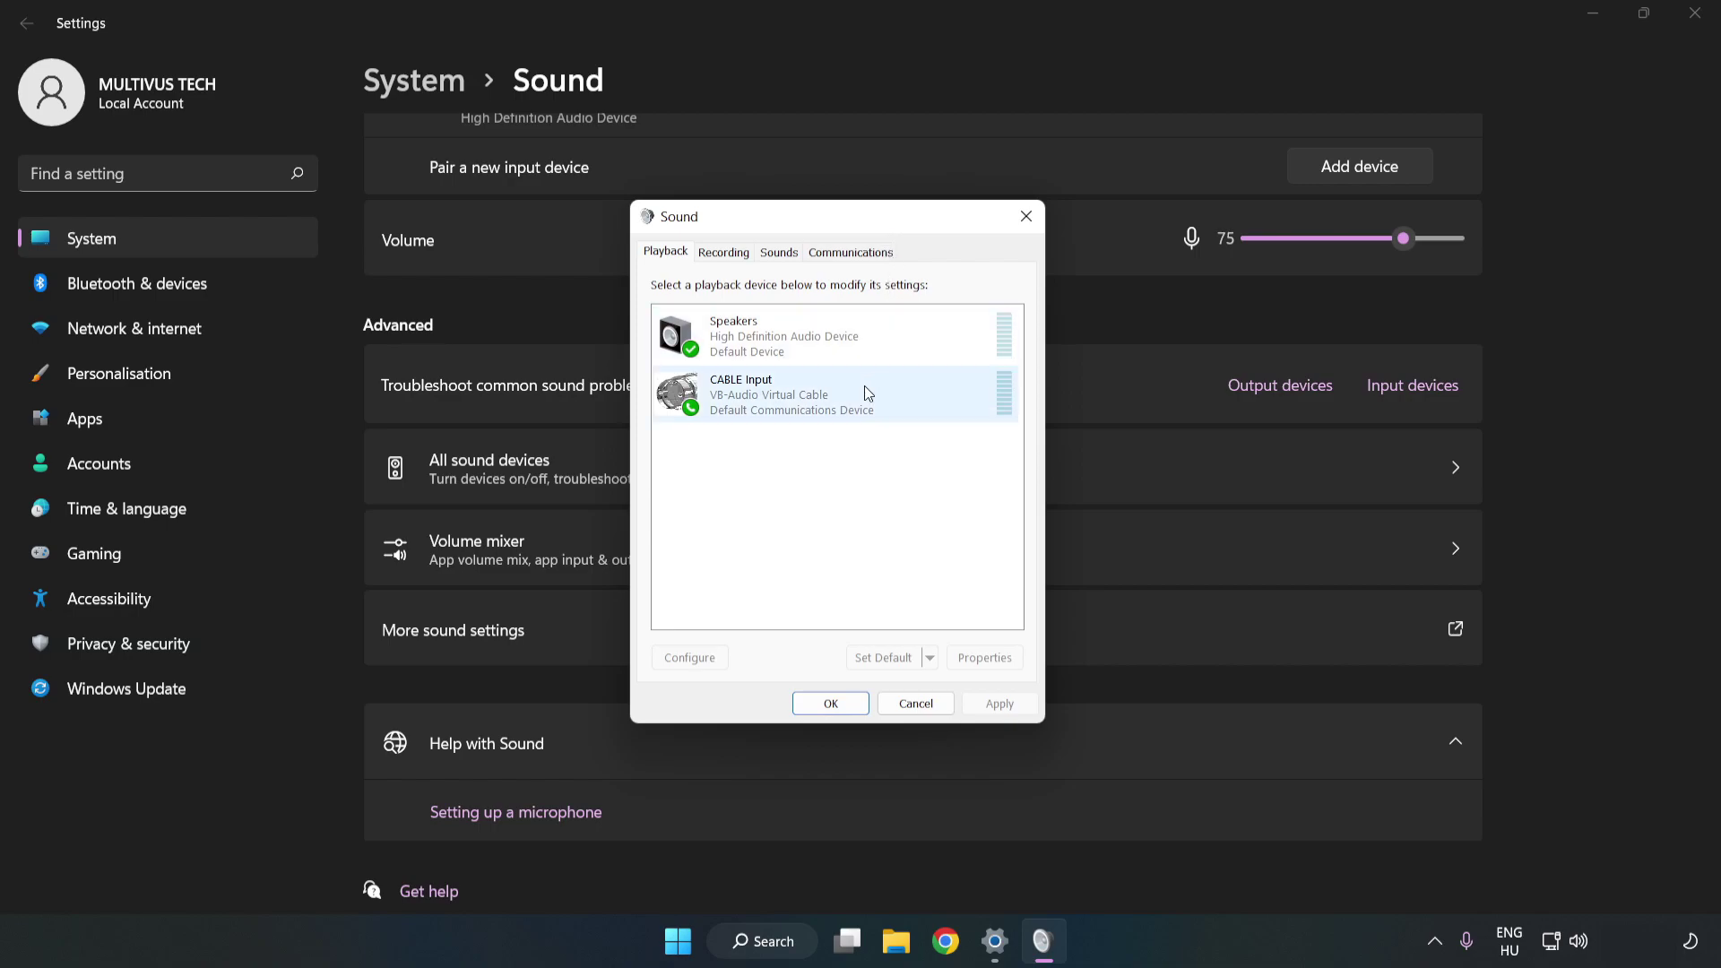
{"action": "left_click", "coordinate": [685, 395]}
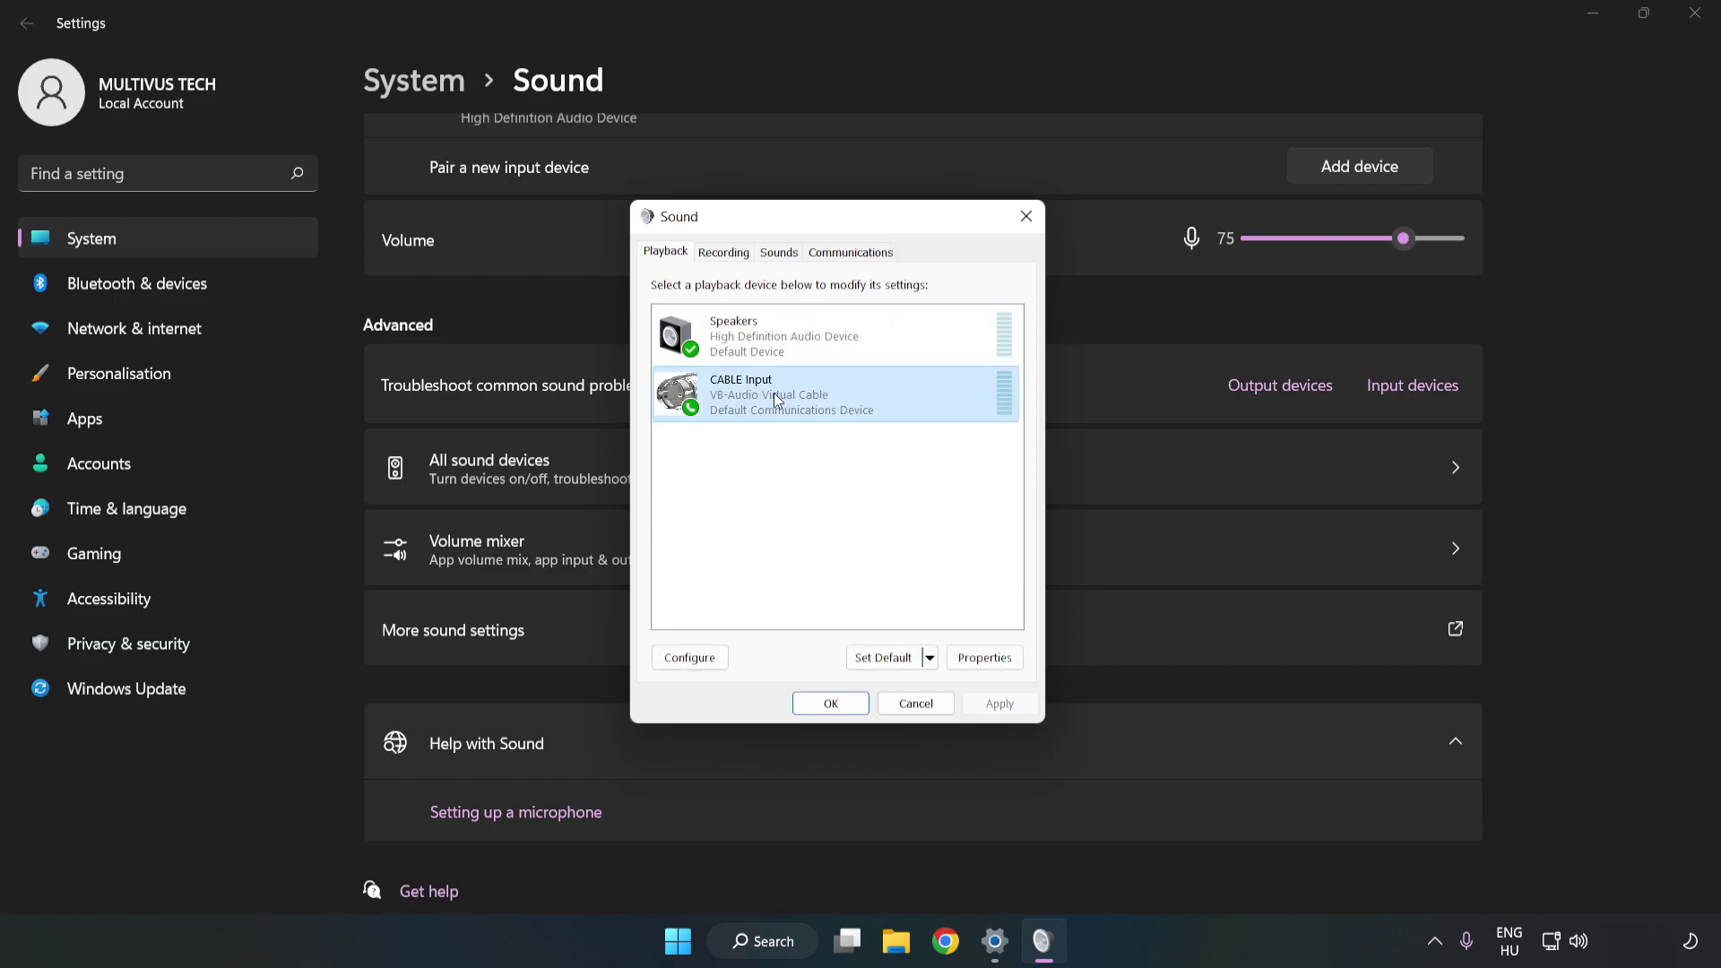
{"action": "right_click", "coordinate": [862, 394]}
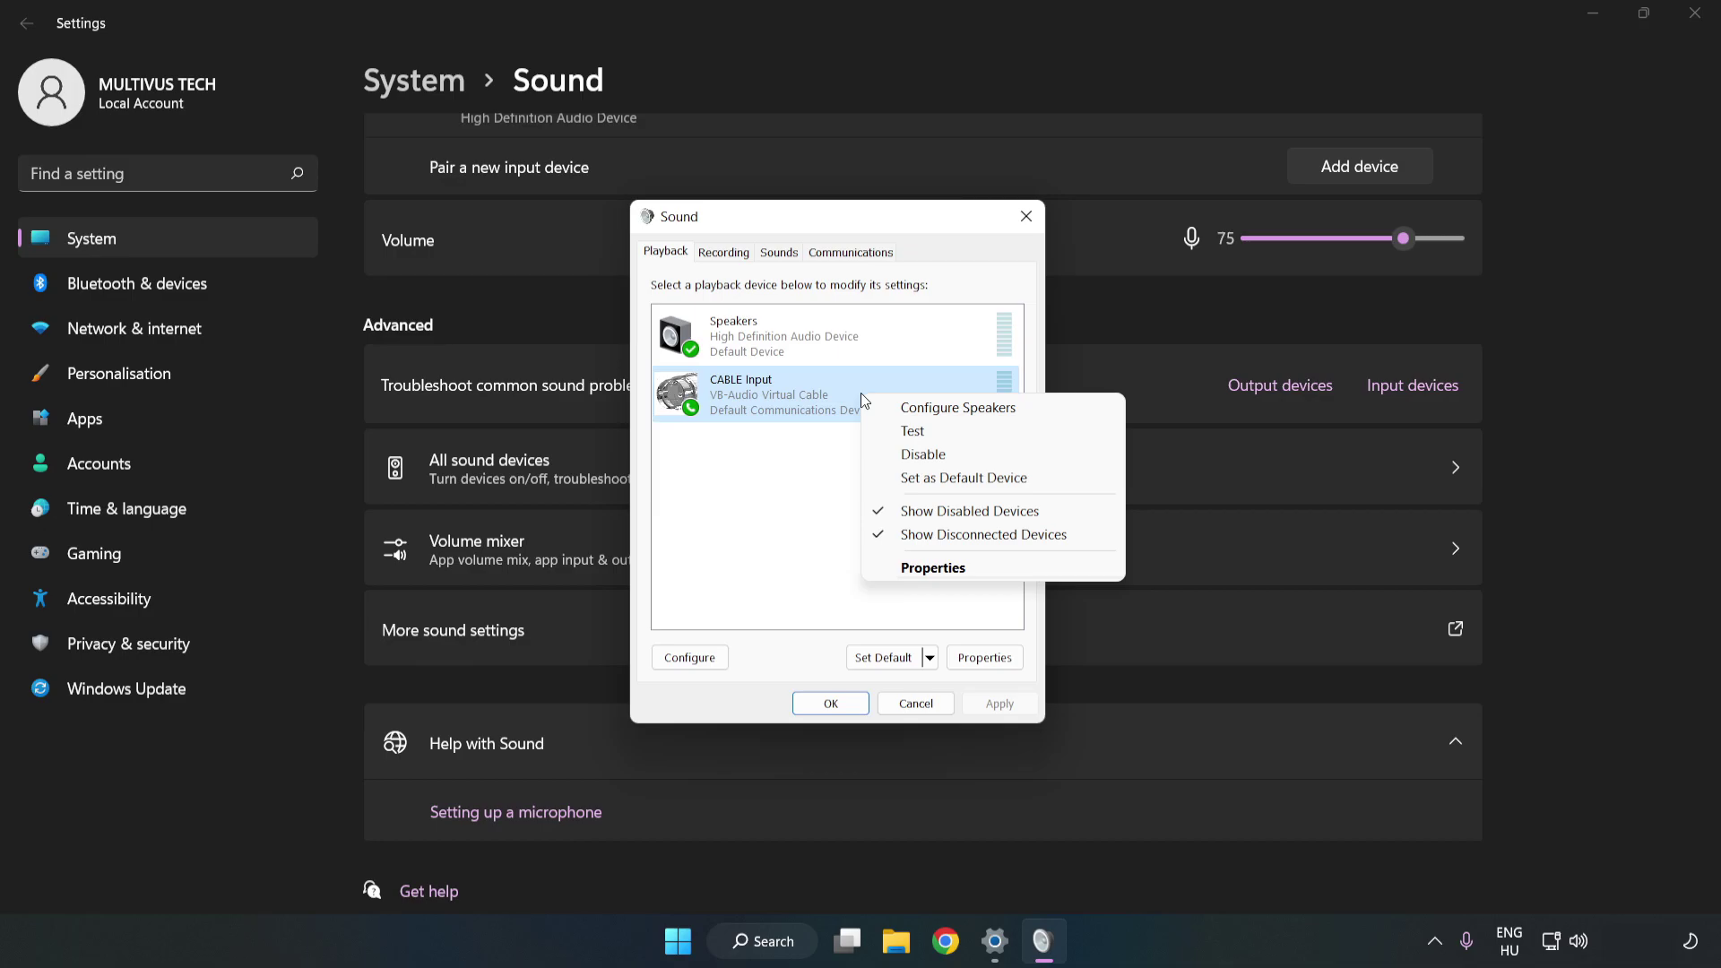
{"action": "left_click", "coordinate": [962, 456]}
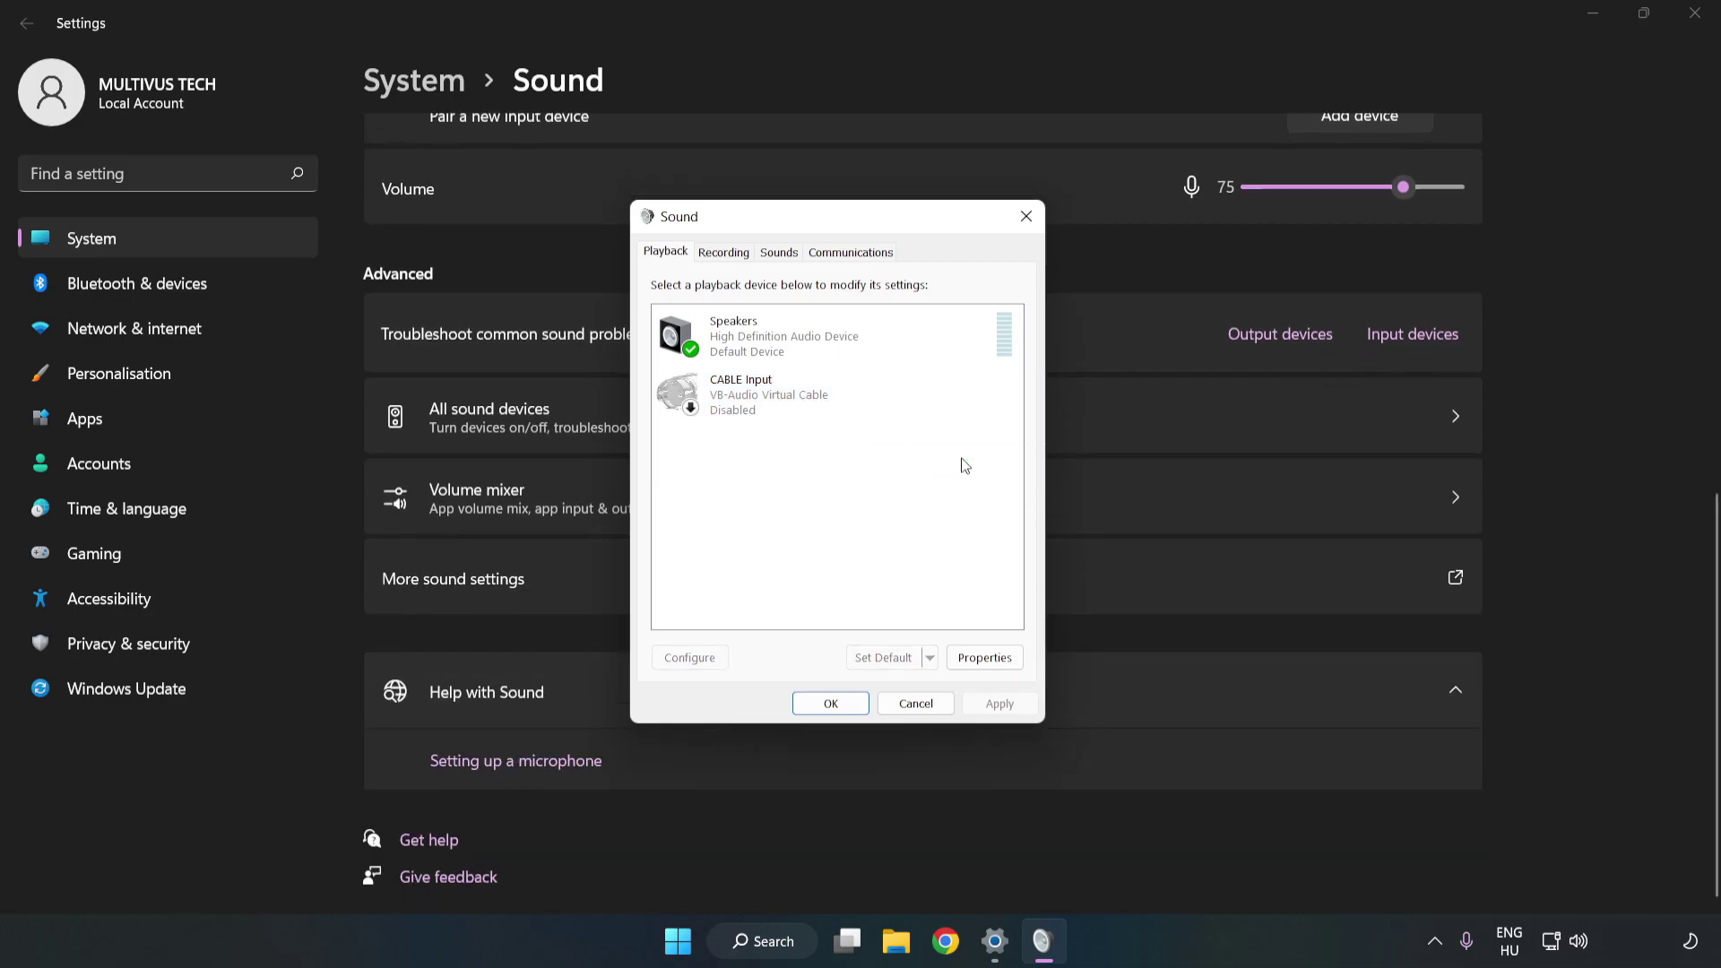
Step: Start Configure Speakers for the Speakers device and choose the 7.1 Surround layout
{"action": "left_click", "coordinate": [877, 354]}
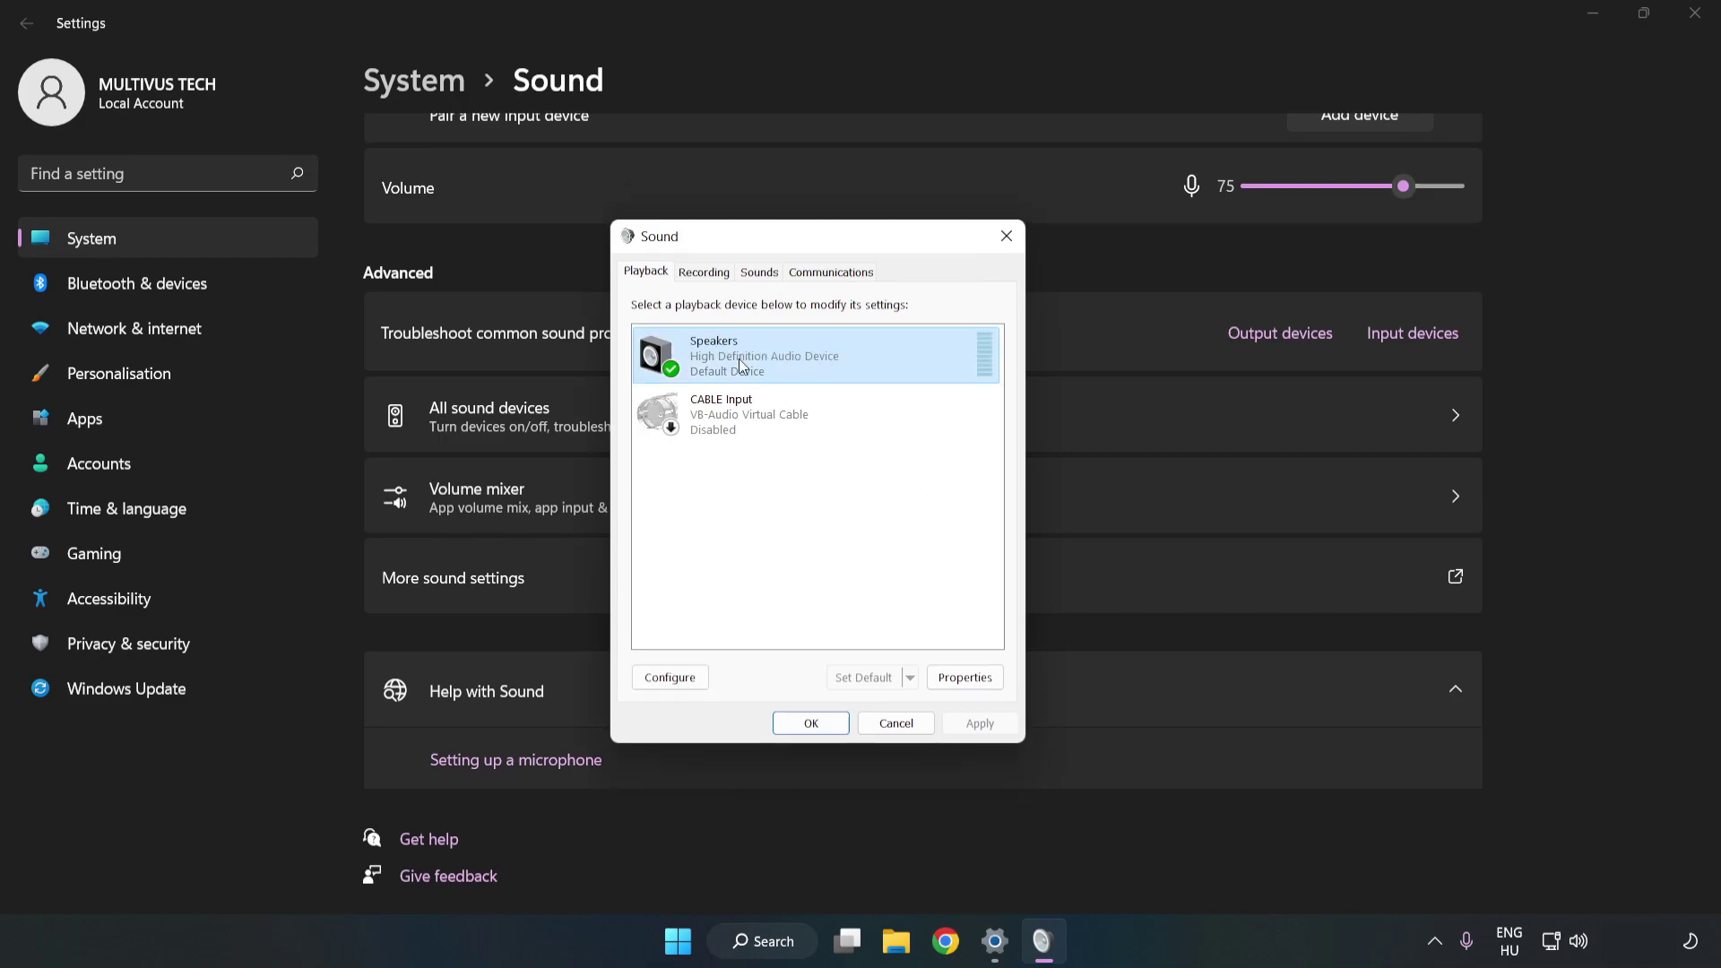
{"action": "right_click", "coordinate": [878, 354]}
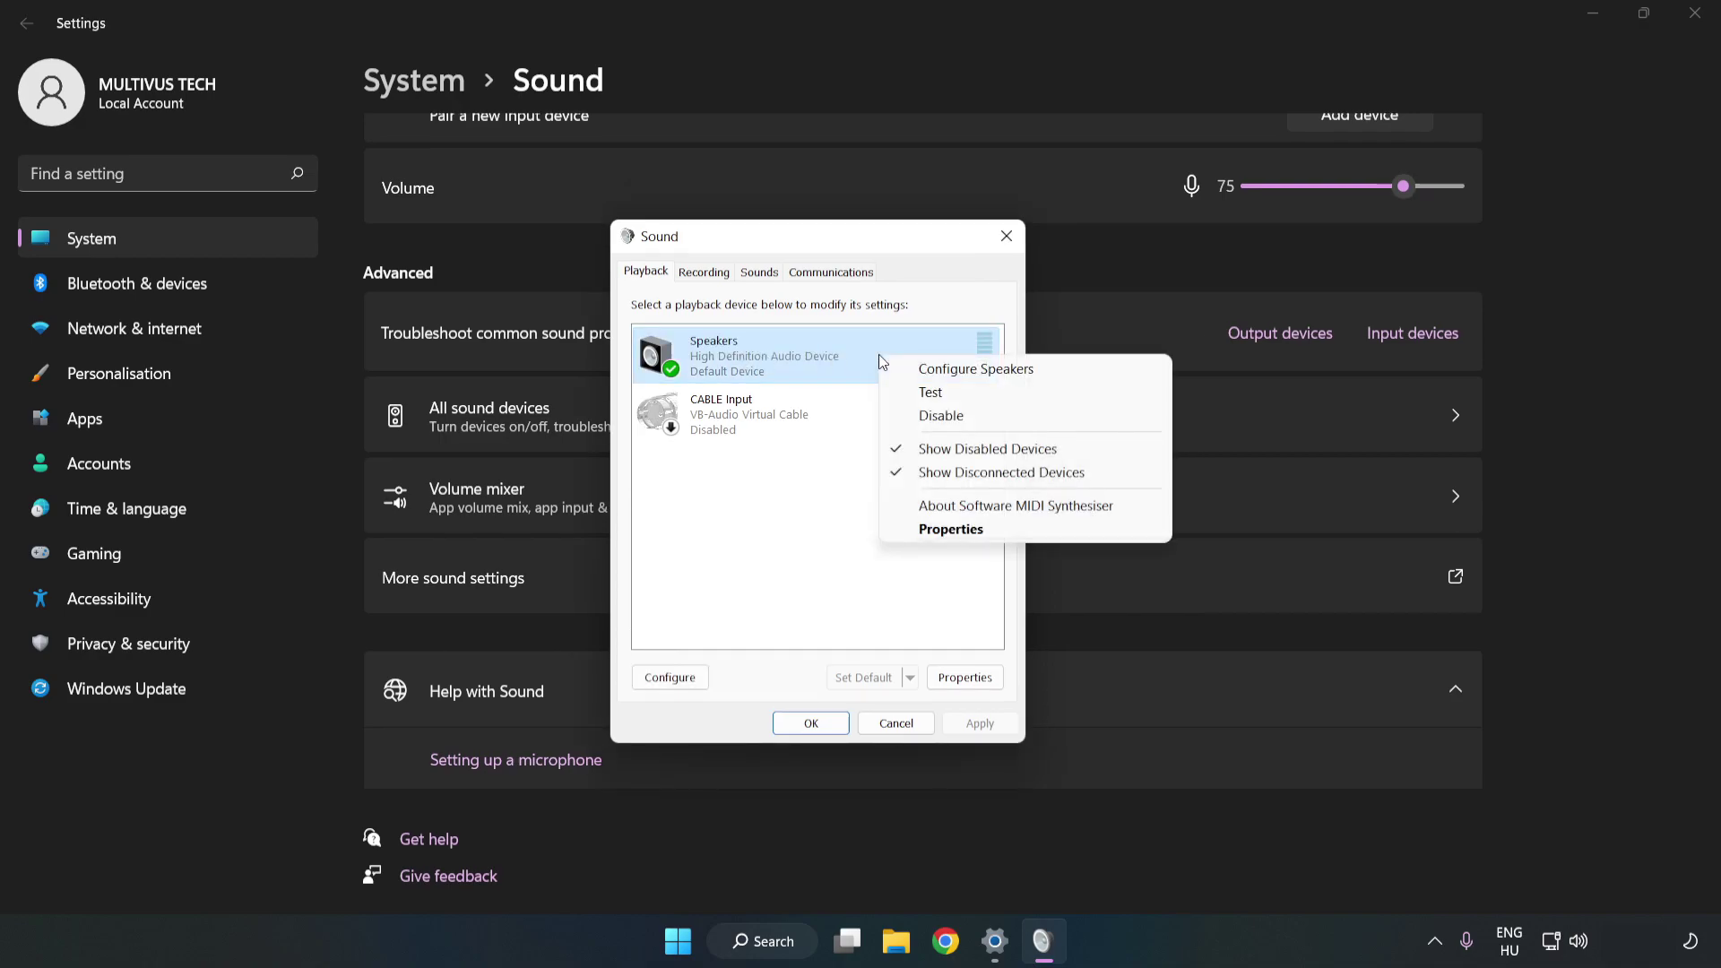
{"action": "left_click", "coordinate": [978, 369]}
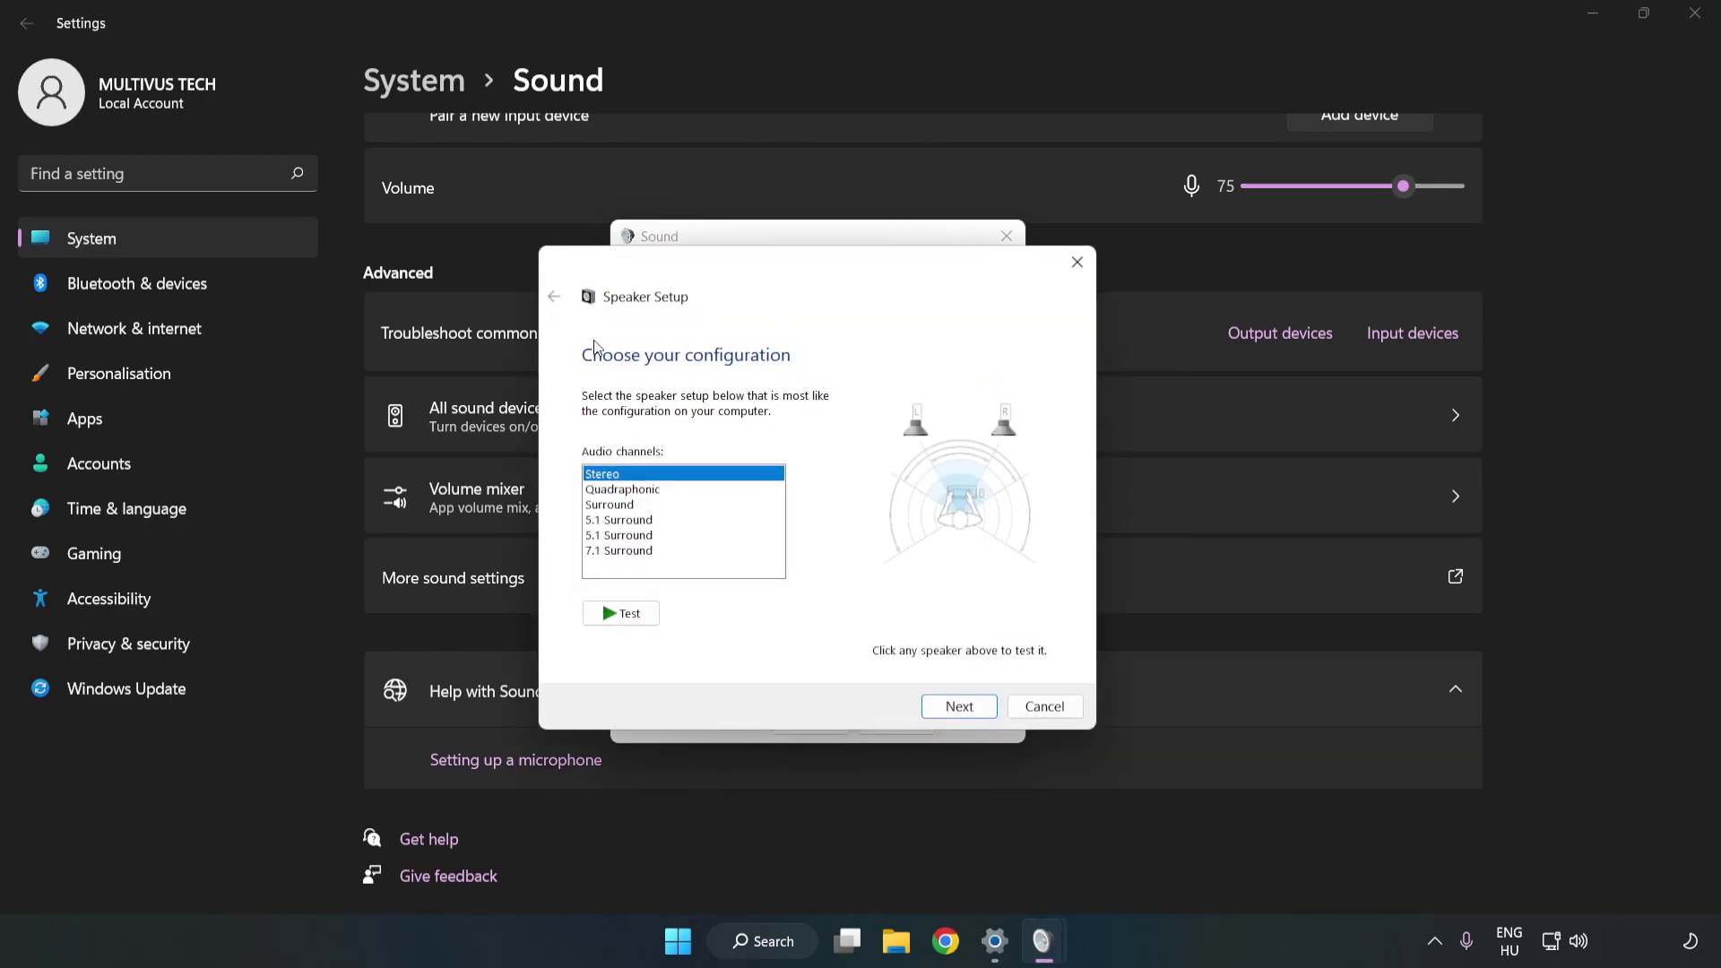
{"action": "left_click", "coordinate": [639, 503]}
{"action": "left_click", "coordinate": [634, 551]}
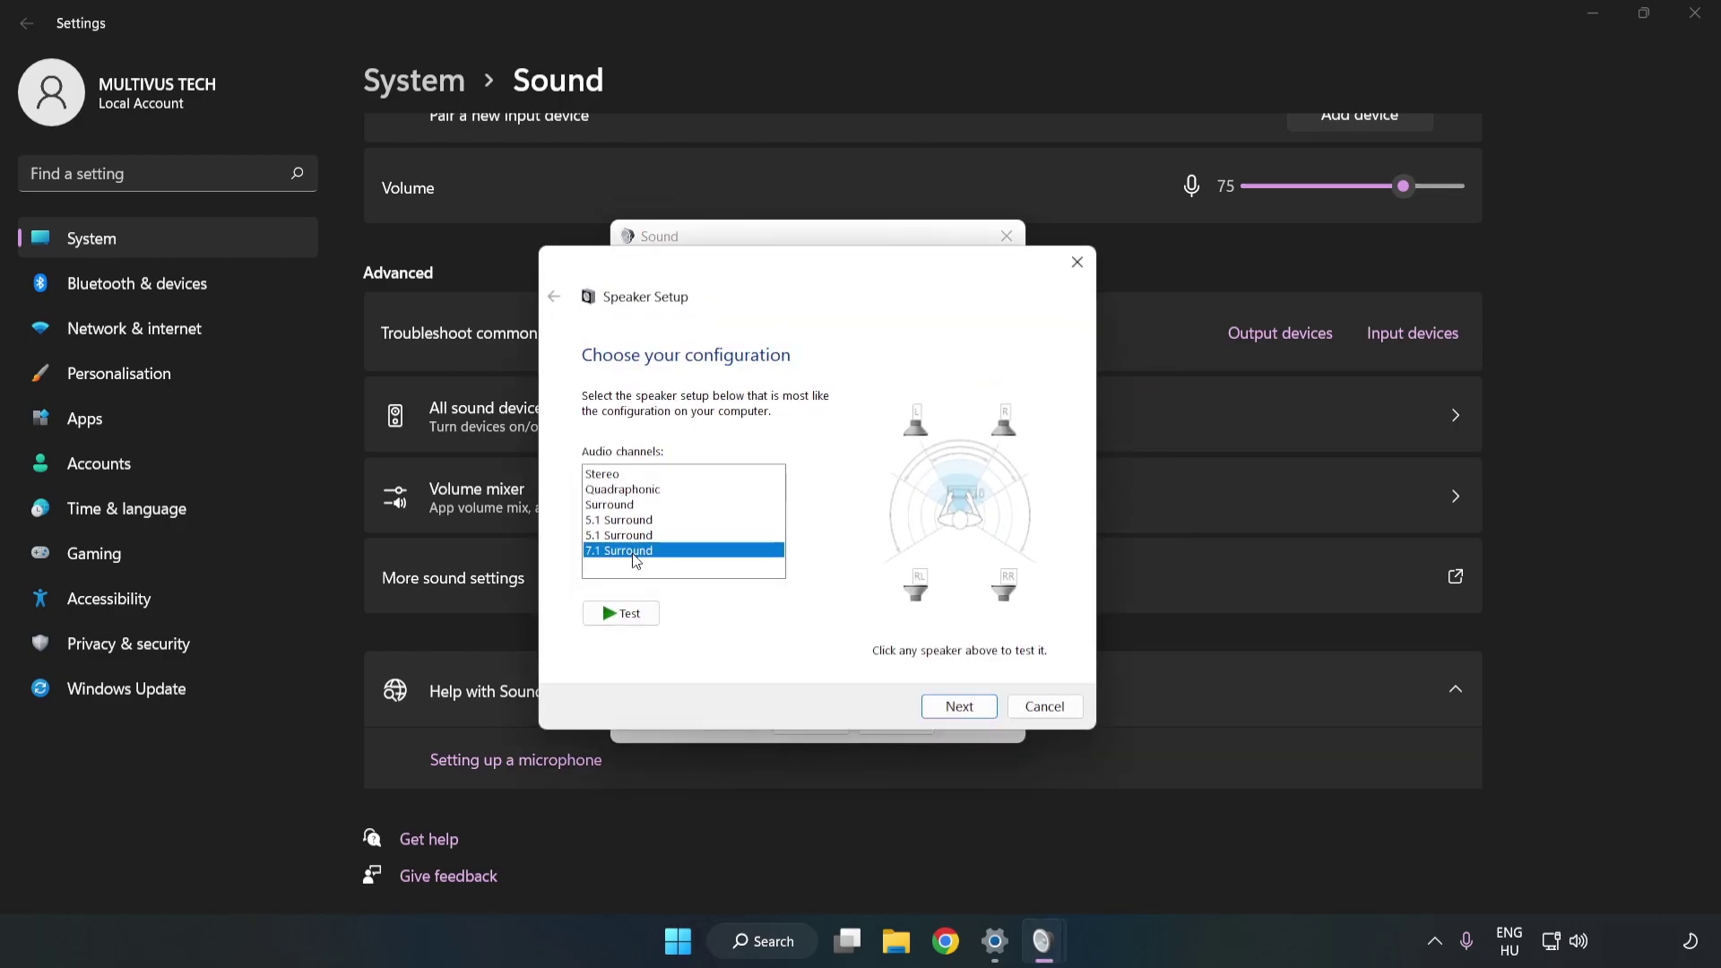
Step: Accept all optional and full-range speakers and finish the Speaker Setup wizard
{"action": "left_click", "coordinate": [958, 707]}
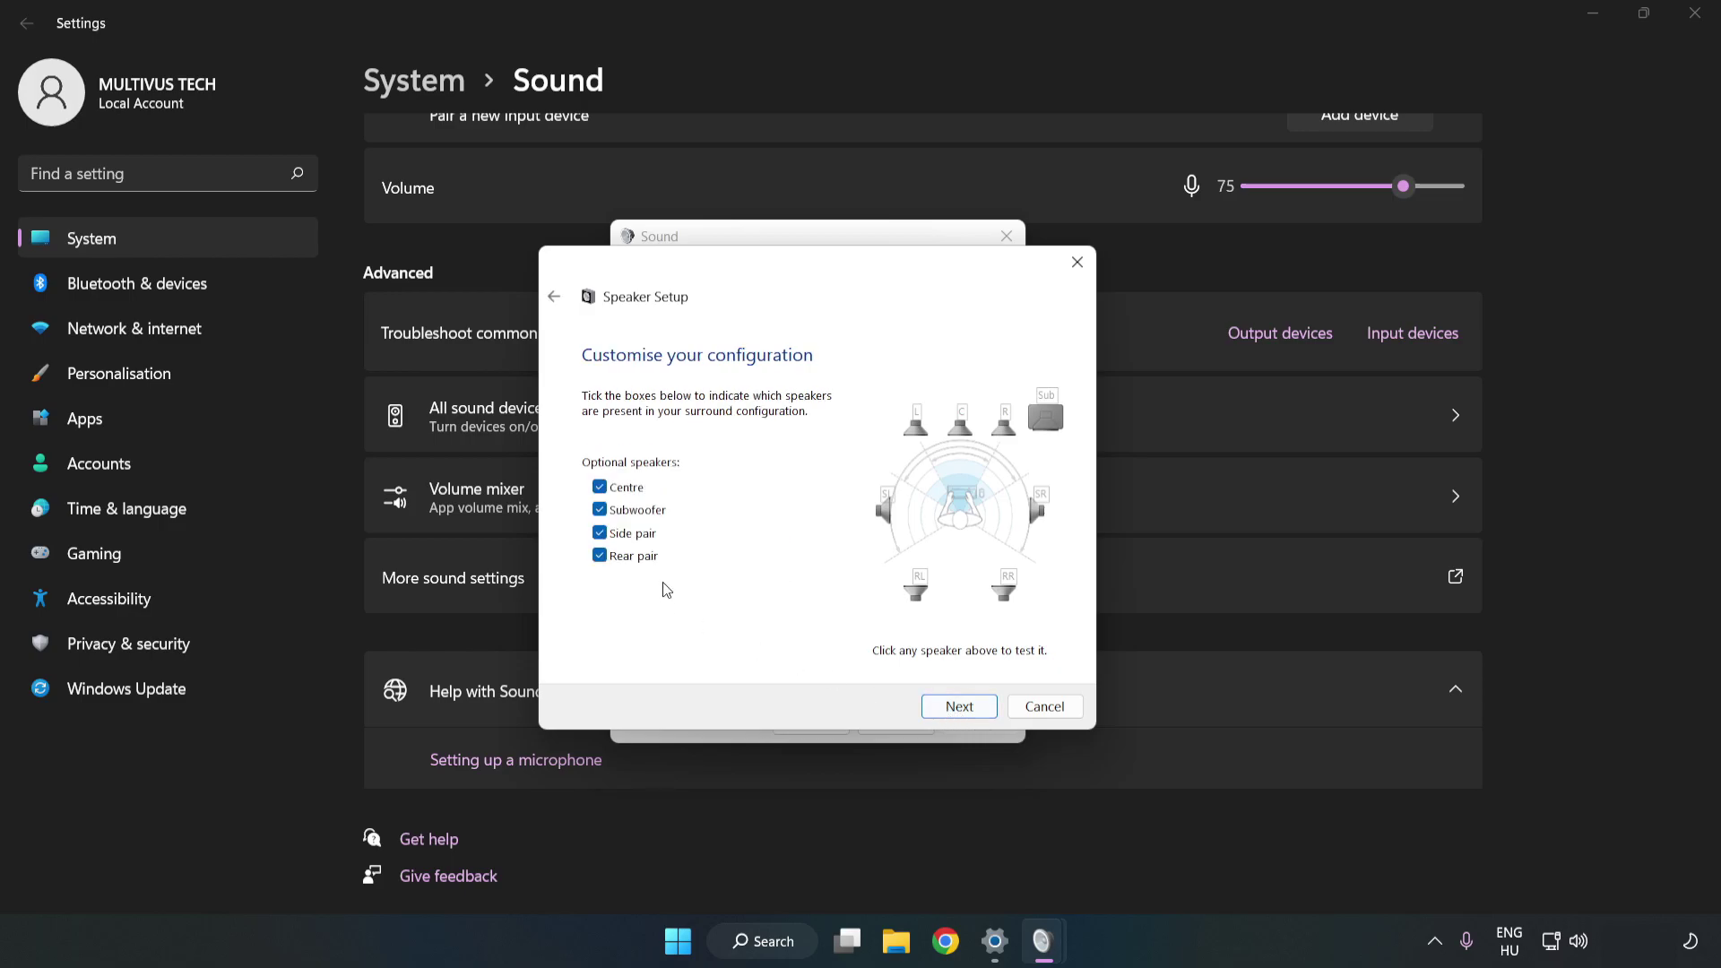
{"action": "left_click", "coordinate": [954, 707]}
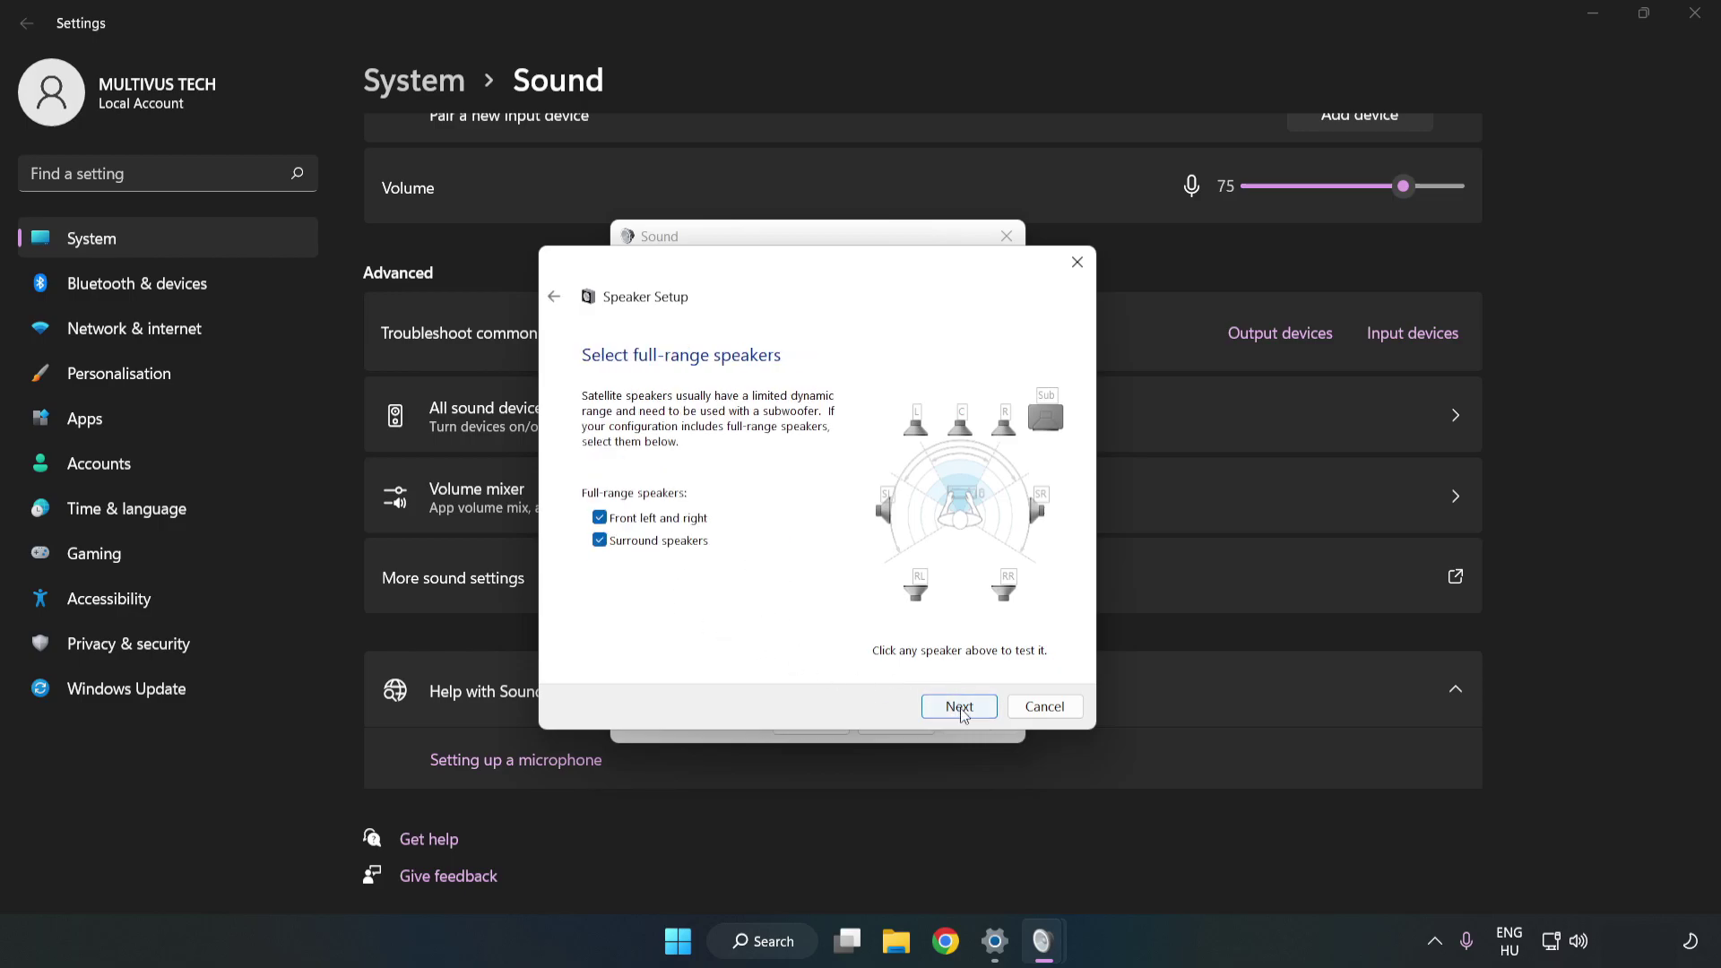
{"action": "left_click", "coordinate": [962, 713]}
{"action": "left_click", "coordinate": [960, 708]}
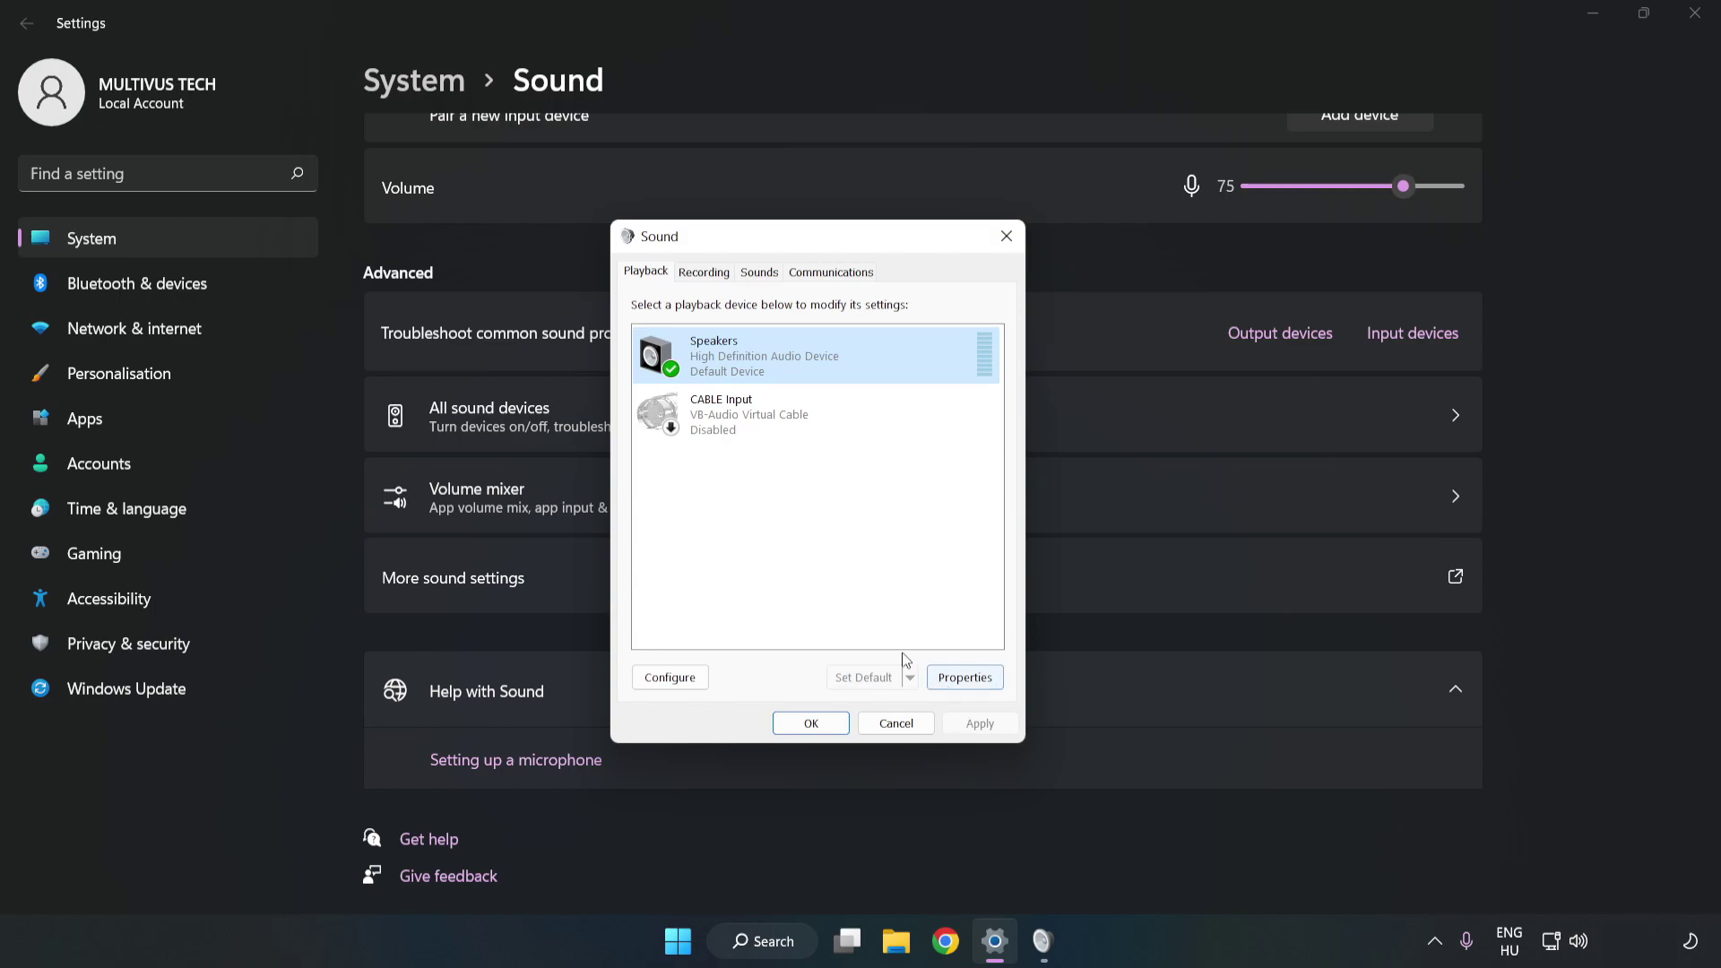
Step: In Speakers Properties, turn off all audio enhancements on the Enhancements tab
{"action": "left_click", "coordinate": [976, 682]}
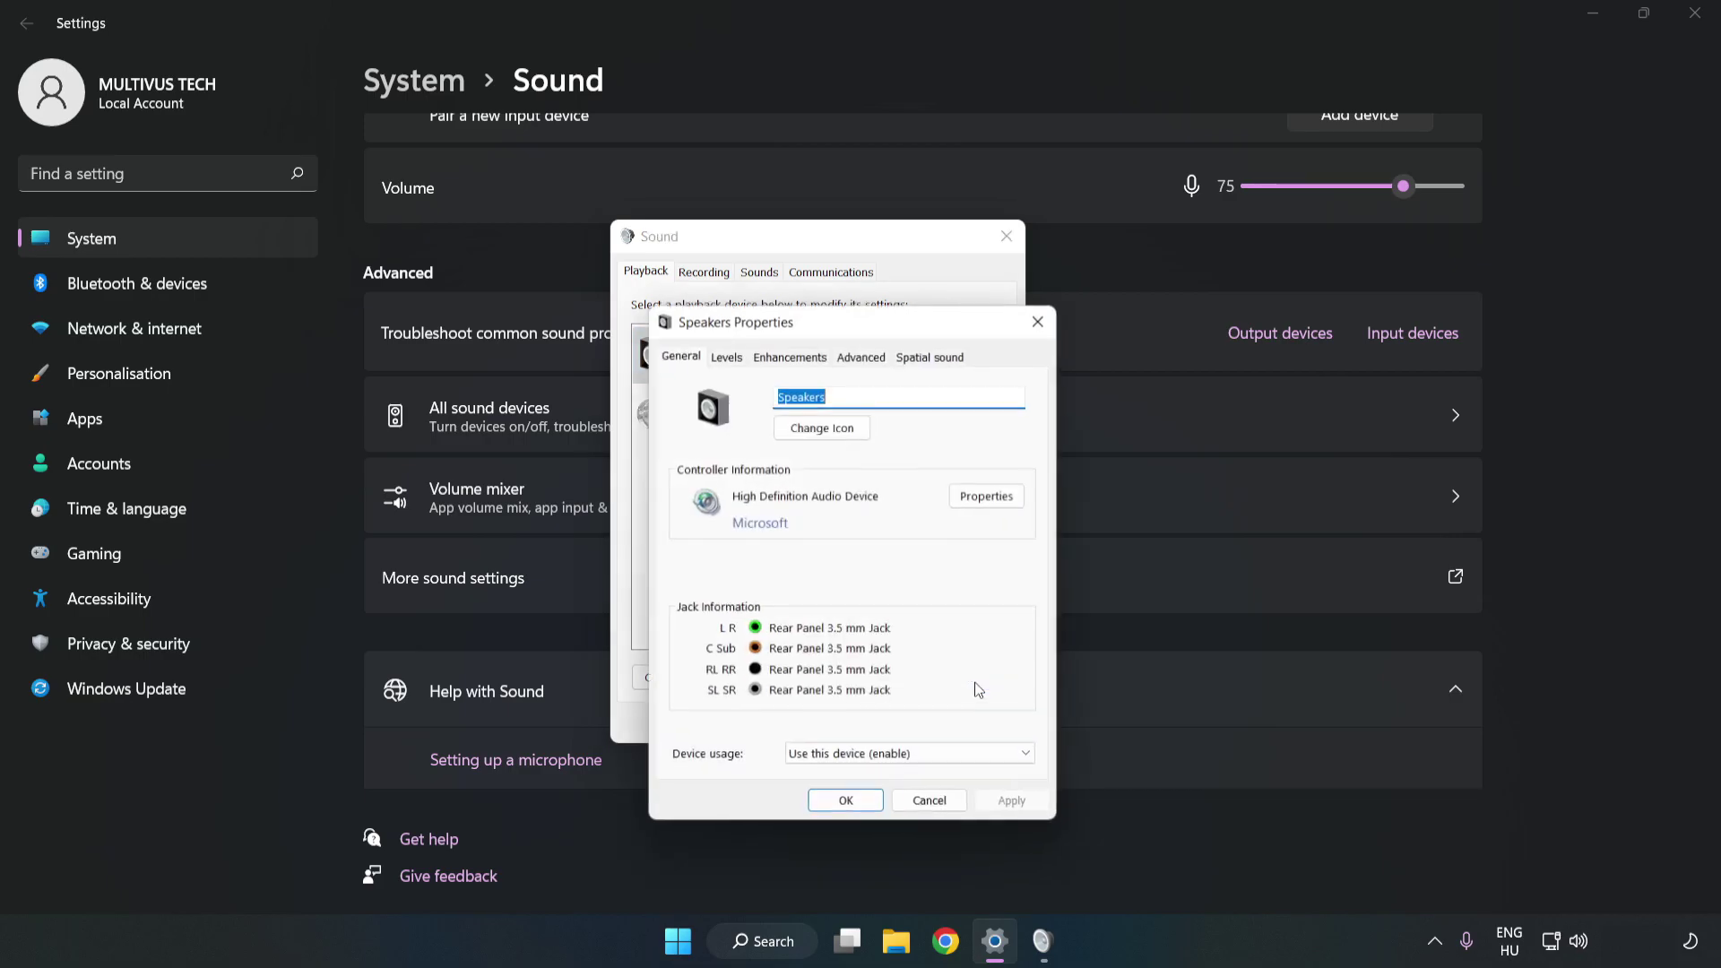
{"action": "left_click_drag", "start_coordinate": [861, 341], "coordinate": [817, 249]}
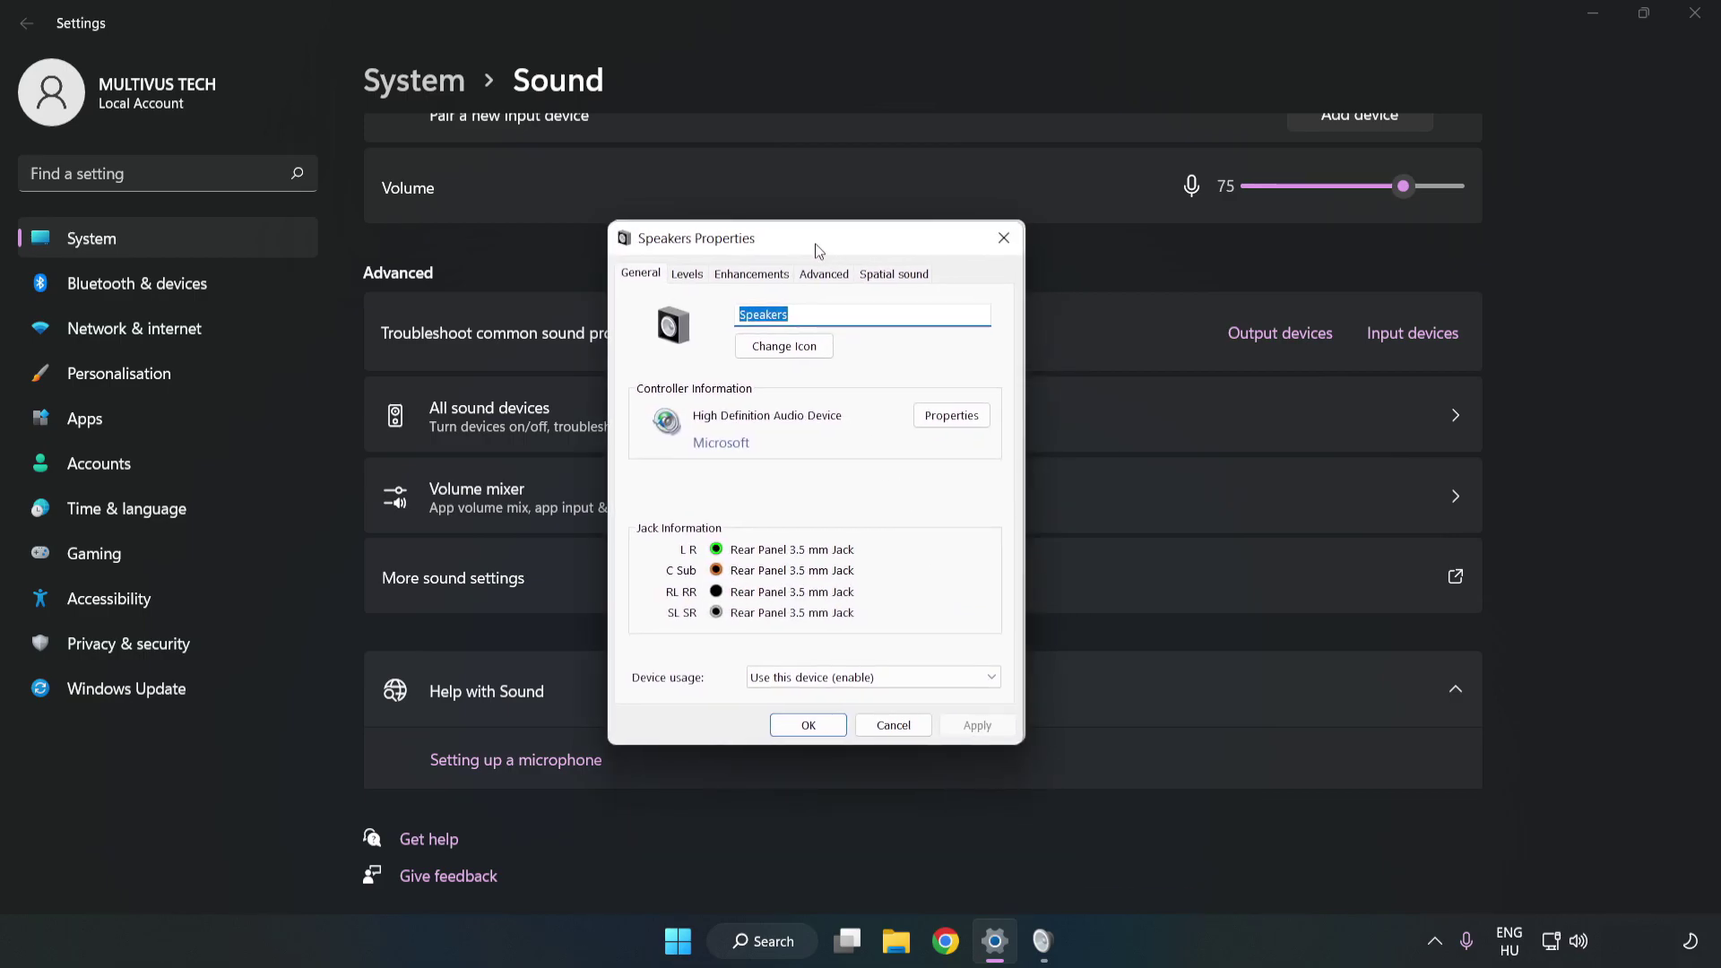
{"action": "left_click", "coordinate": [750, 274]}
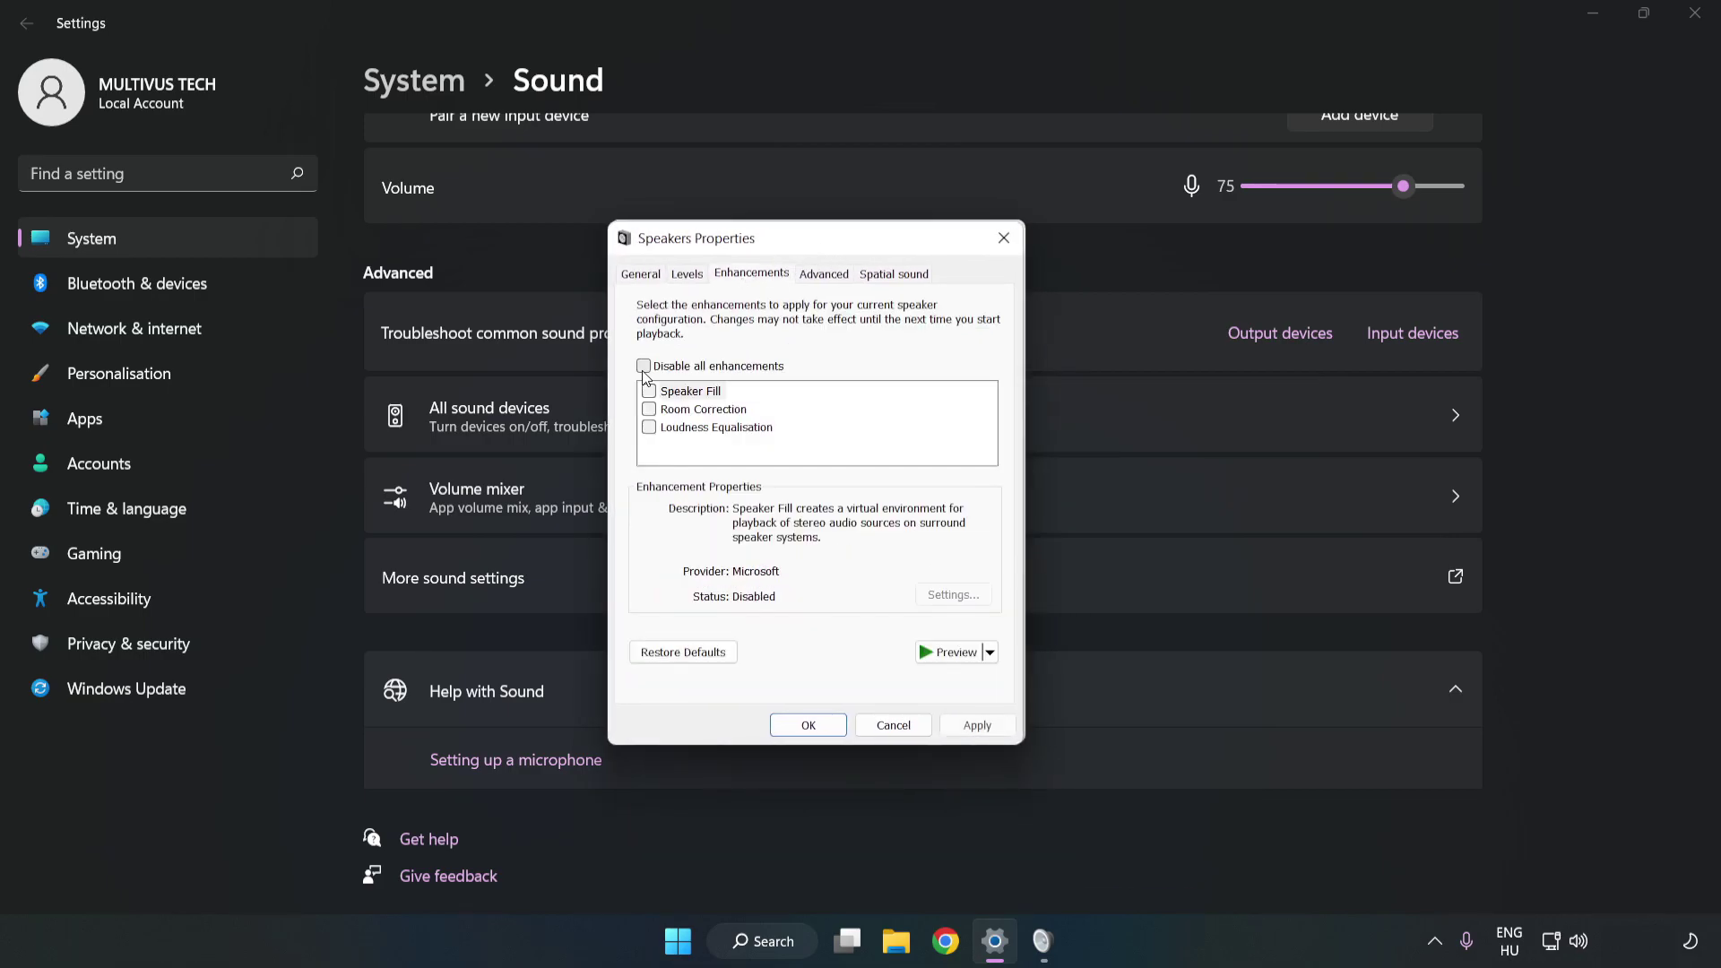
{"action": "left_click", "coordinate": [644, 368]}
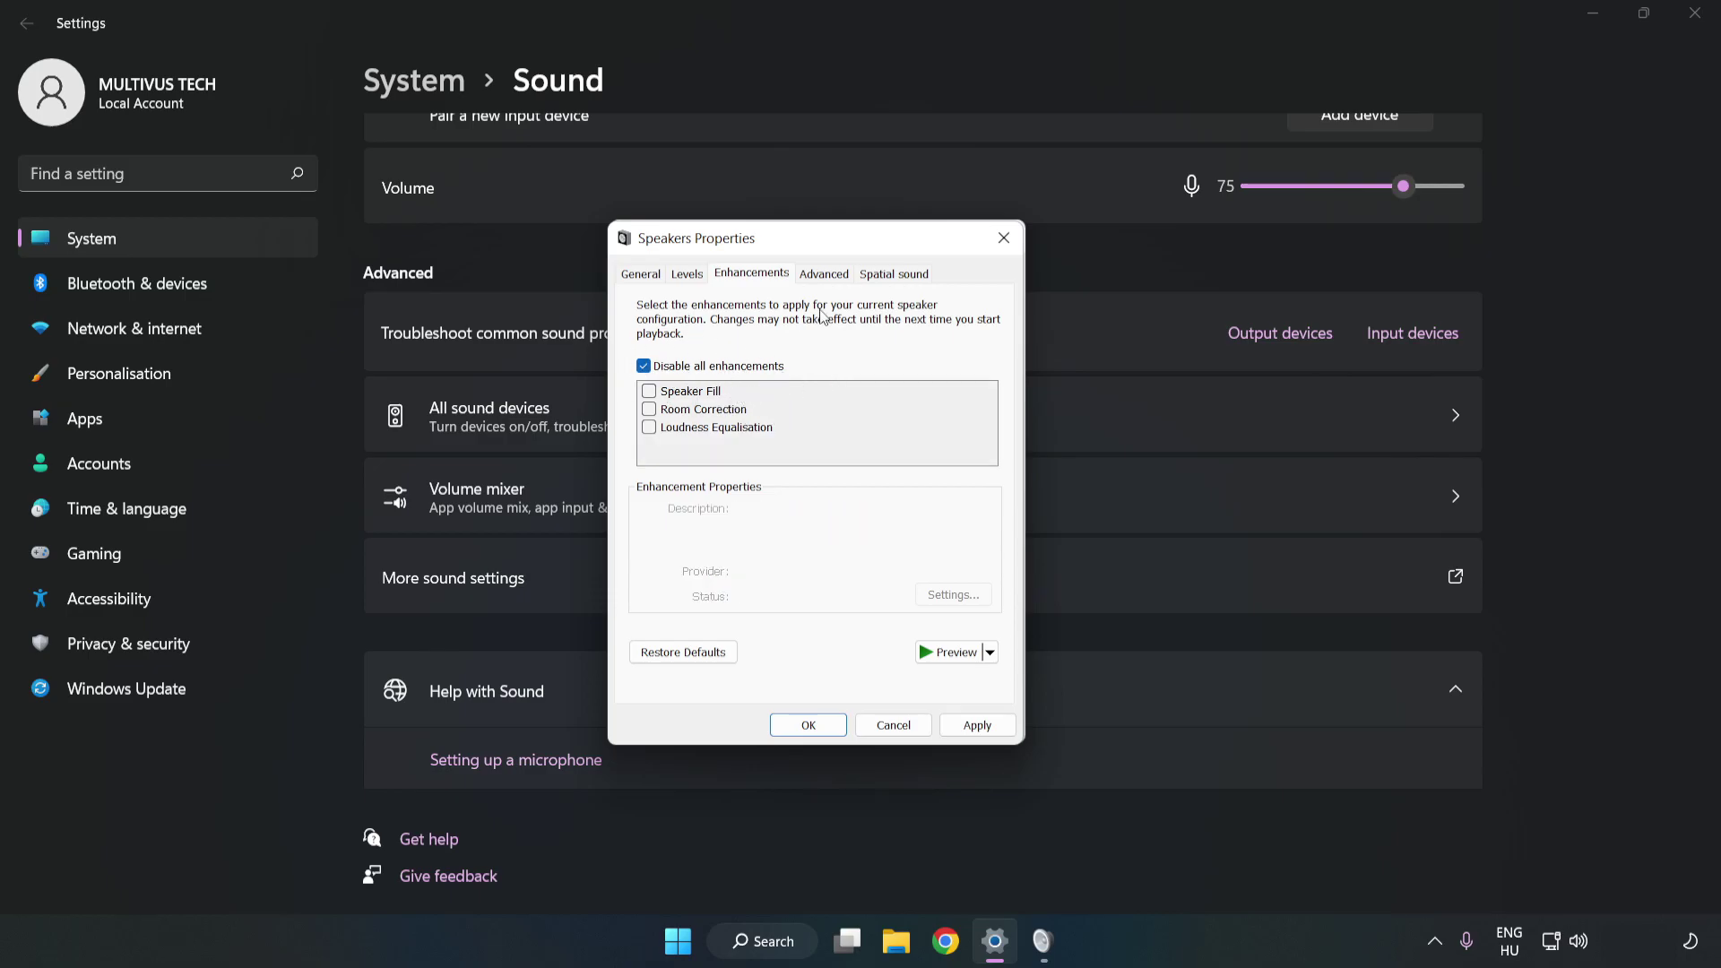
Step: Keep the 16 bit, 48000 Hz default format on the Advanced tab, apply, and close the Sound dialogs
{"action": "left_click", "coordinate": [823, 275]}
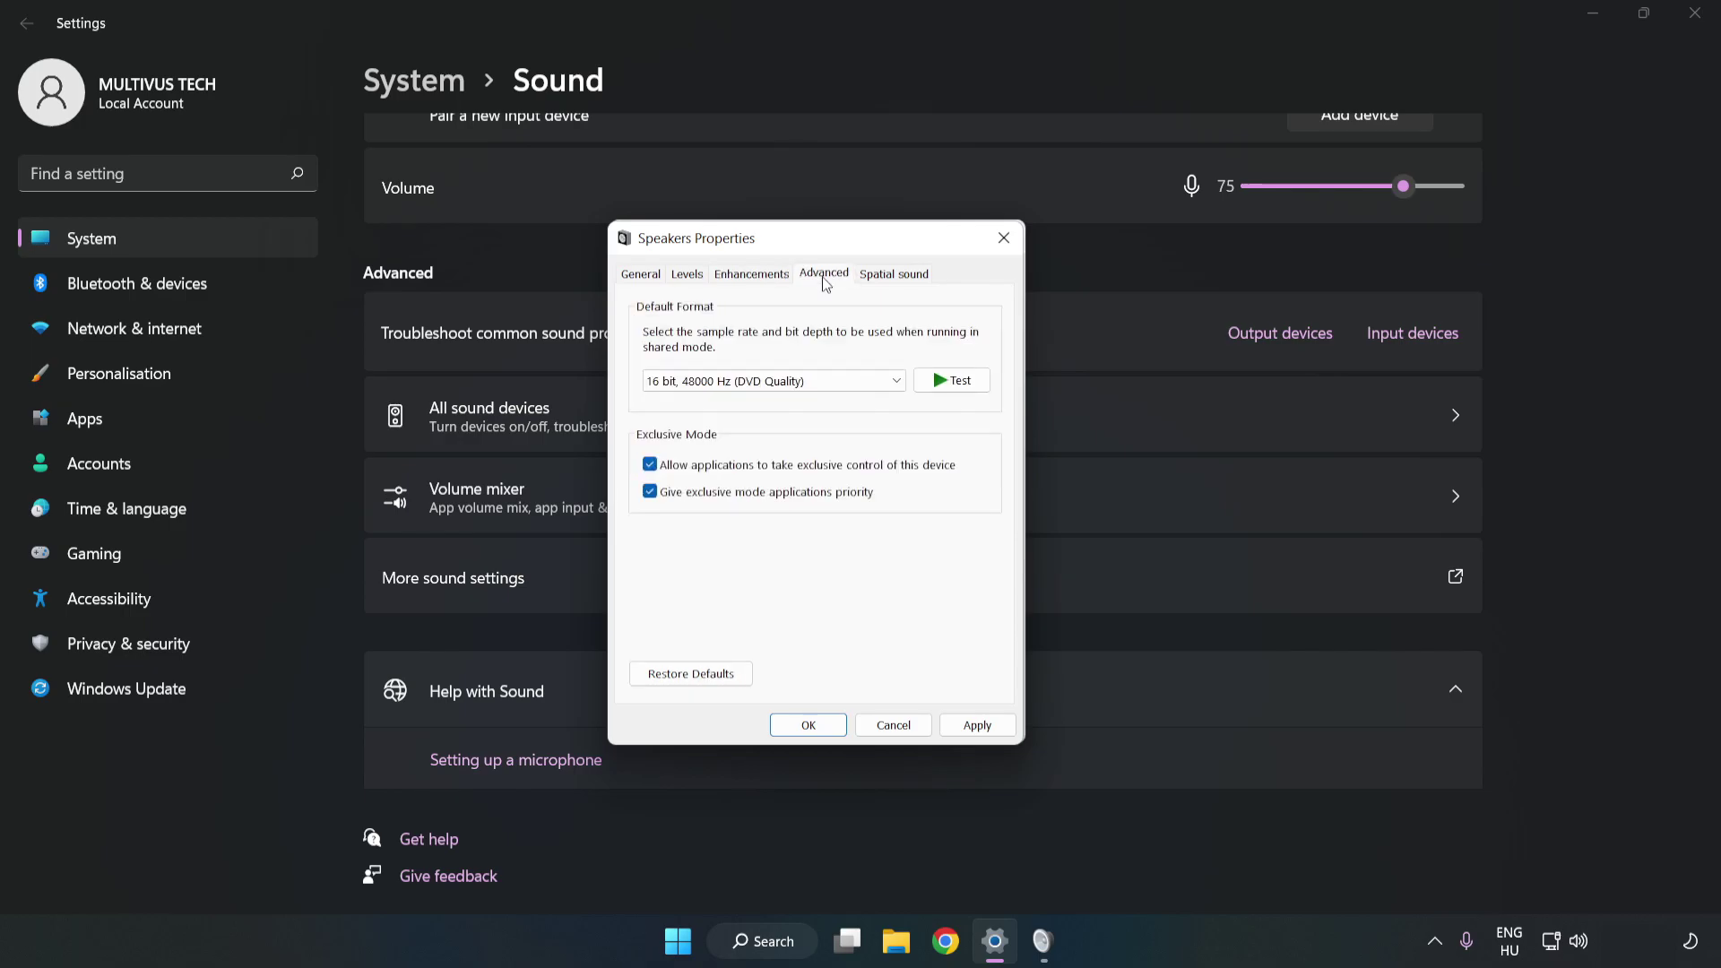
{"action": "left_click", "coordinate": [827, 380]}
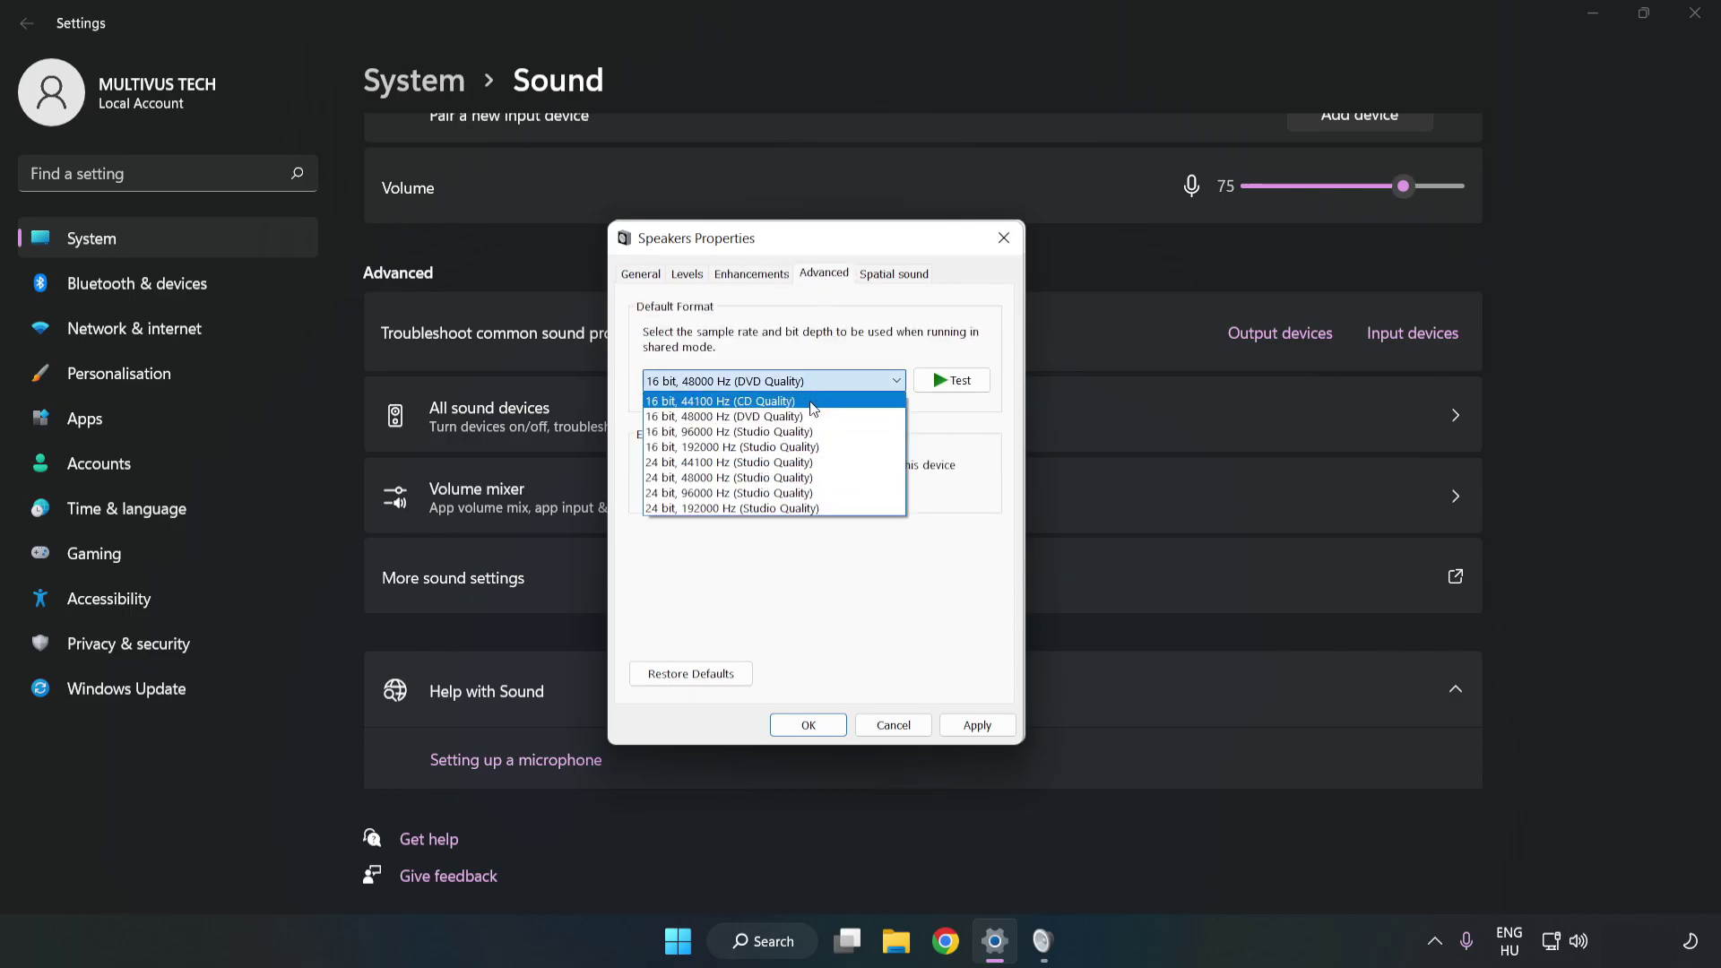
{"action": "left_click", "coordinate": [754, 339]}
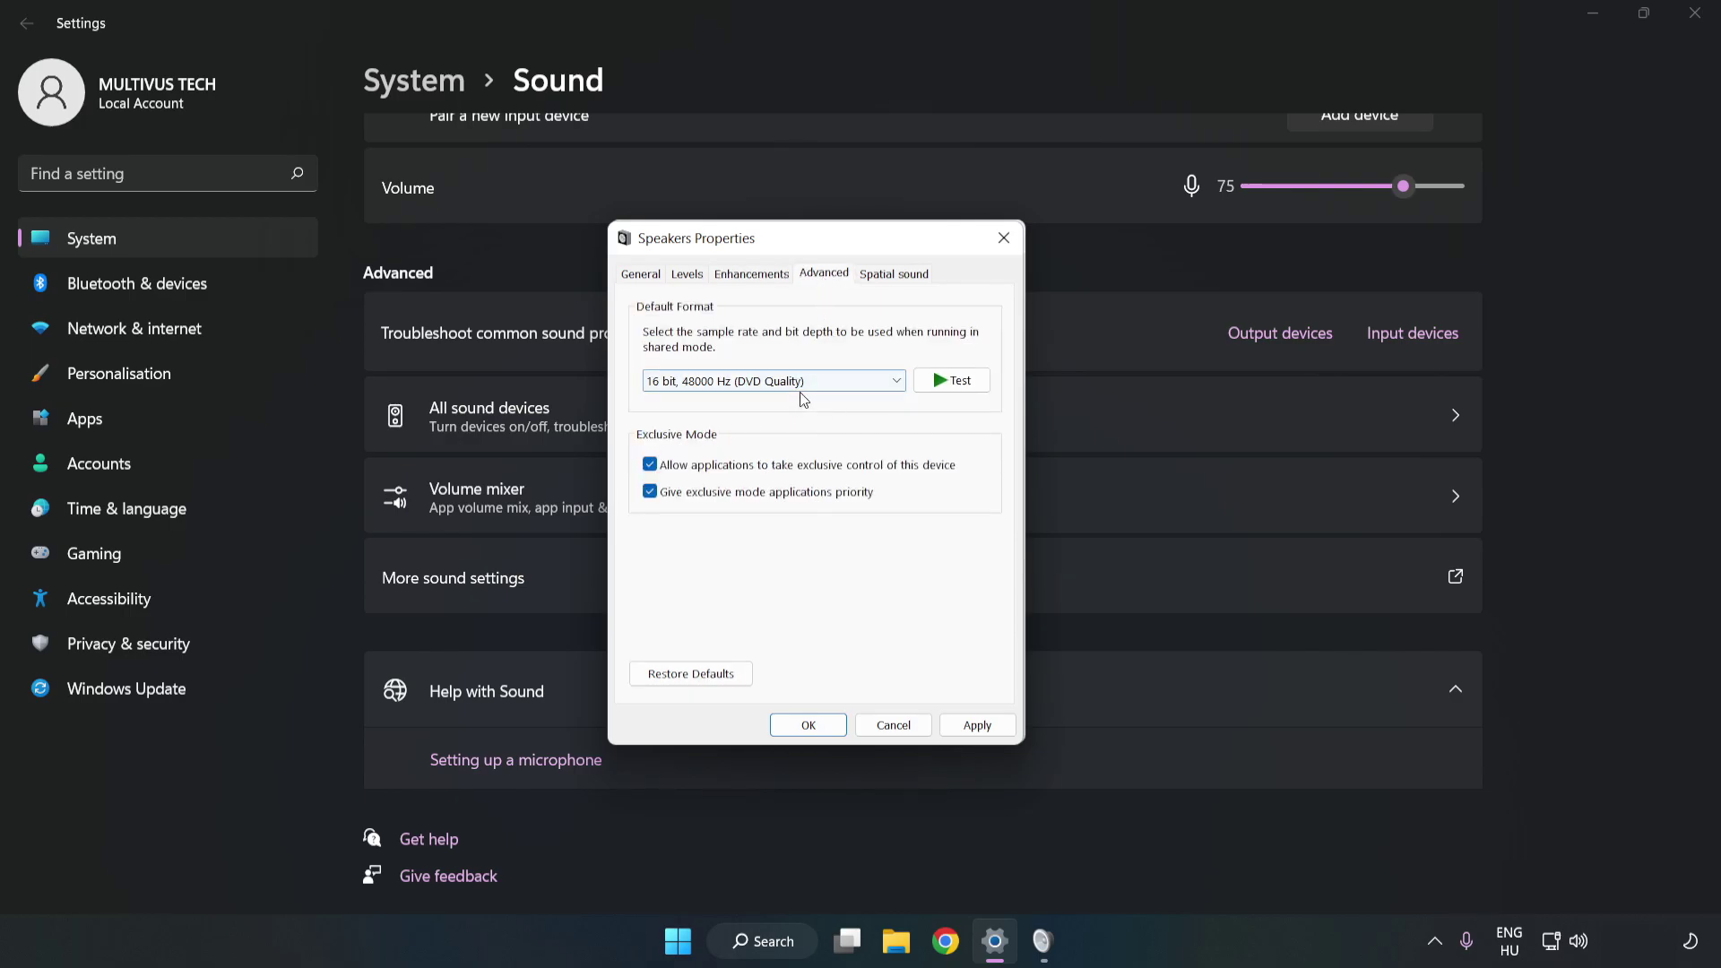
{"action": "left_click", "coordinate": [979, 725]}
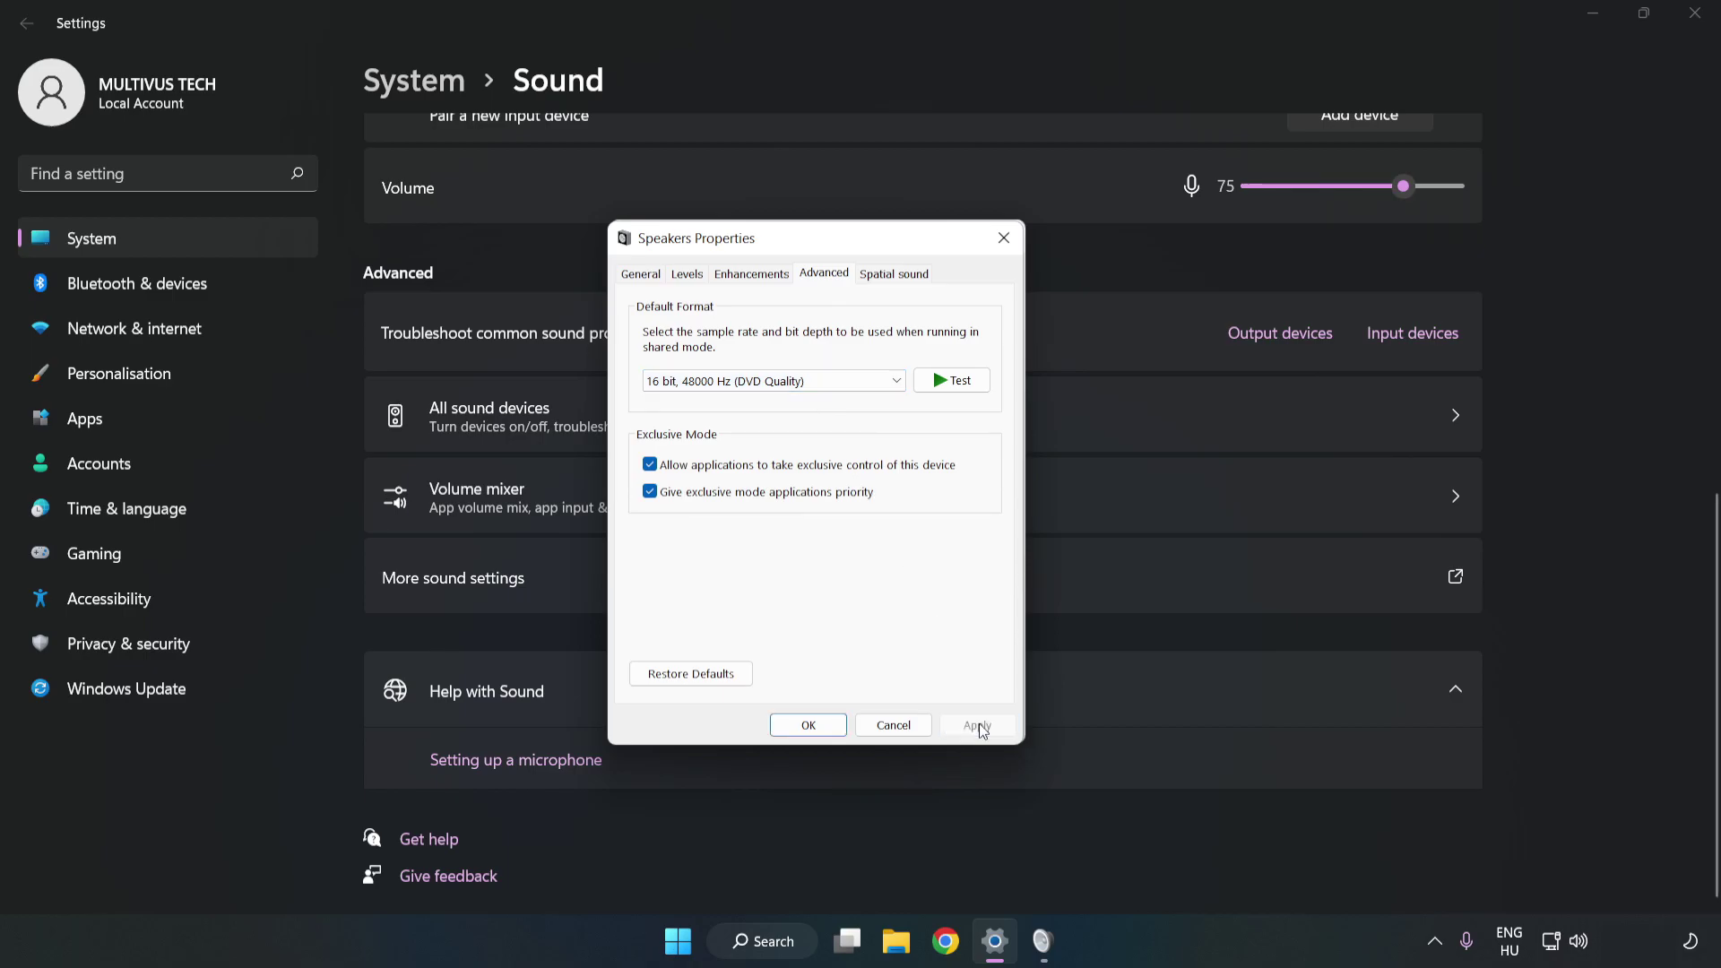
{"action": "left_click", "coordinate": [808, 724]}
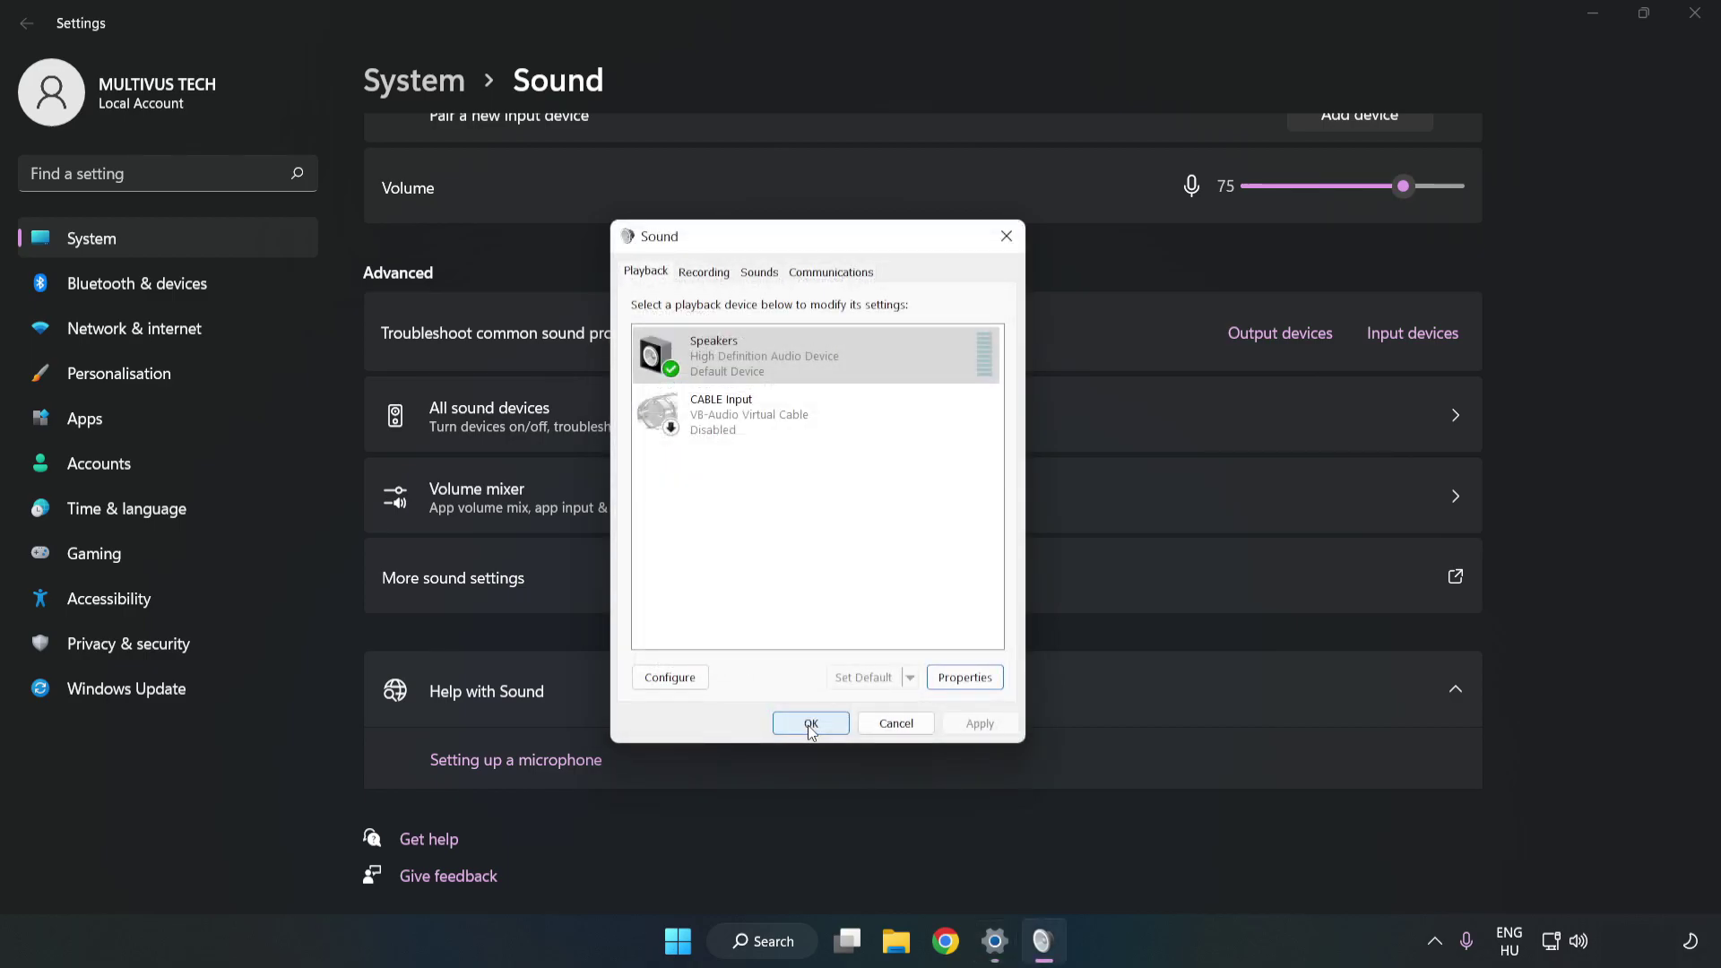
{"action": "left_click", "coordinate": [809, 723]}
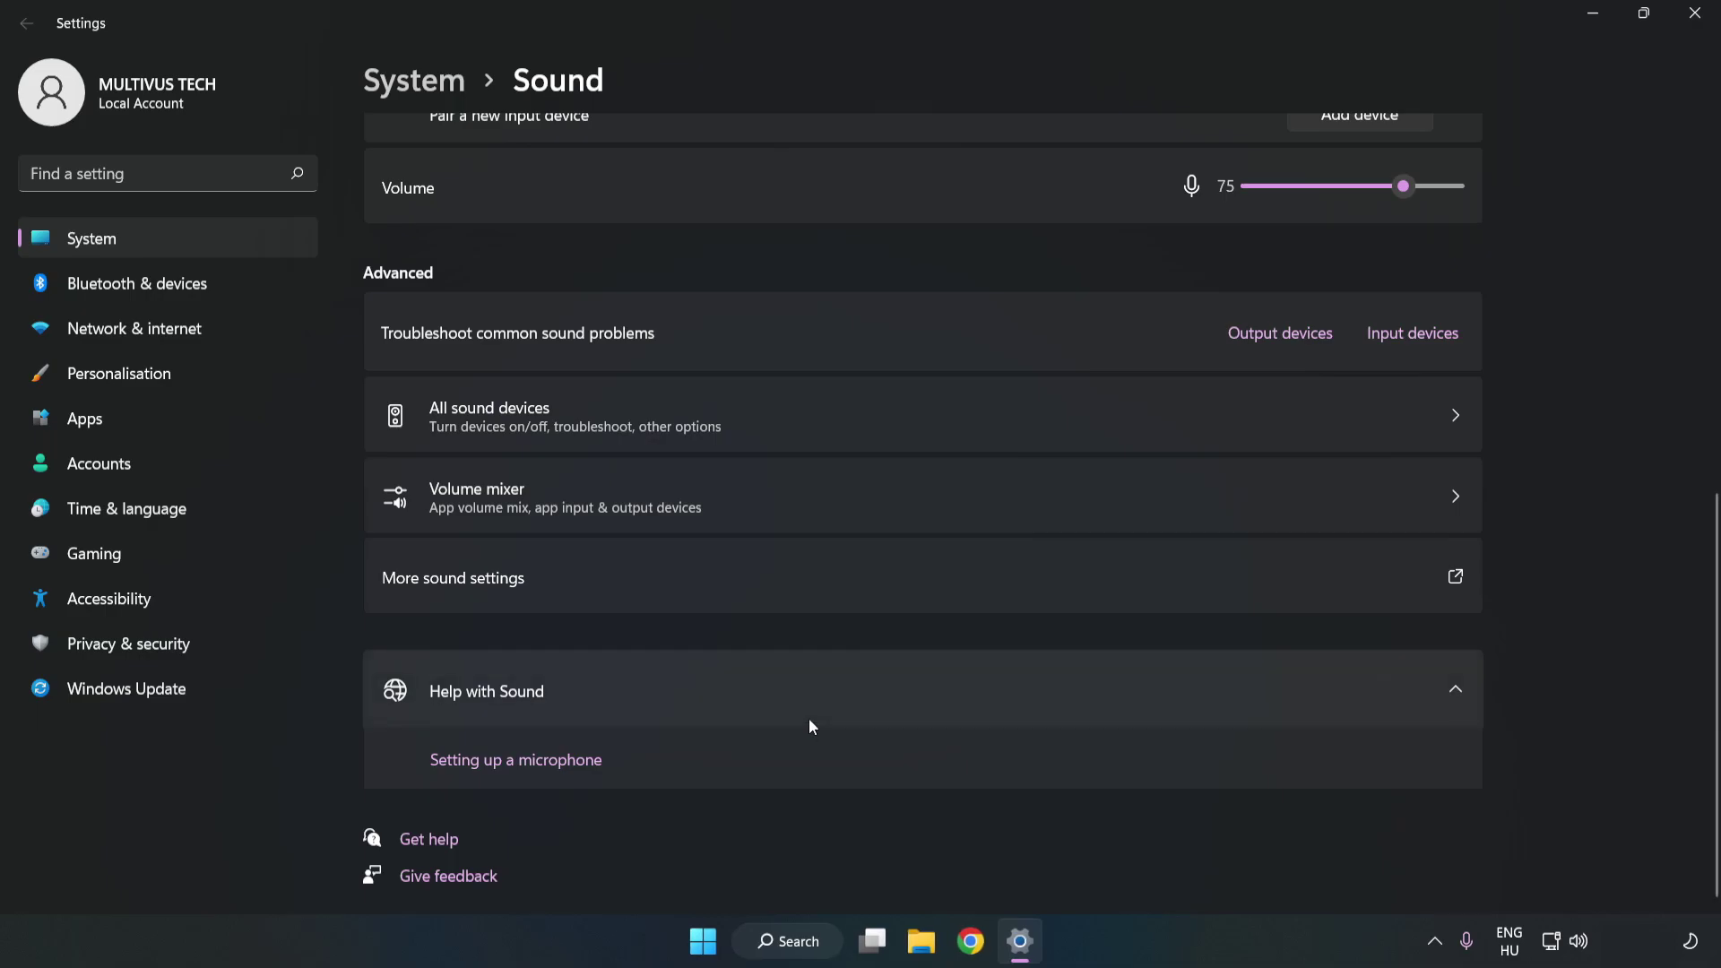
Step: Close Settings and show the Start menu's power options (Sleep, Shut down, Restart)
{"action": "left_click", "coordinate": [1681, 23]}
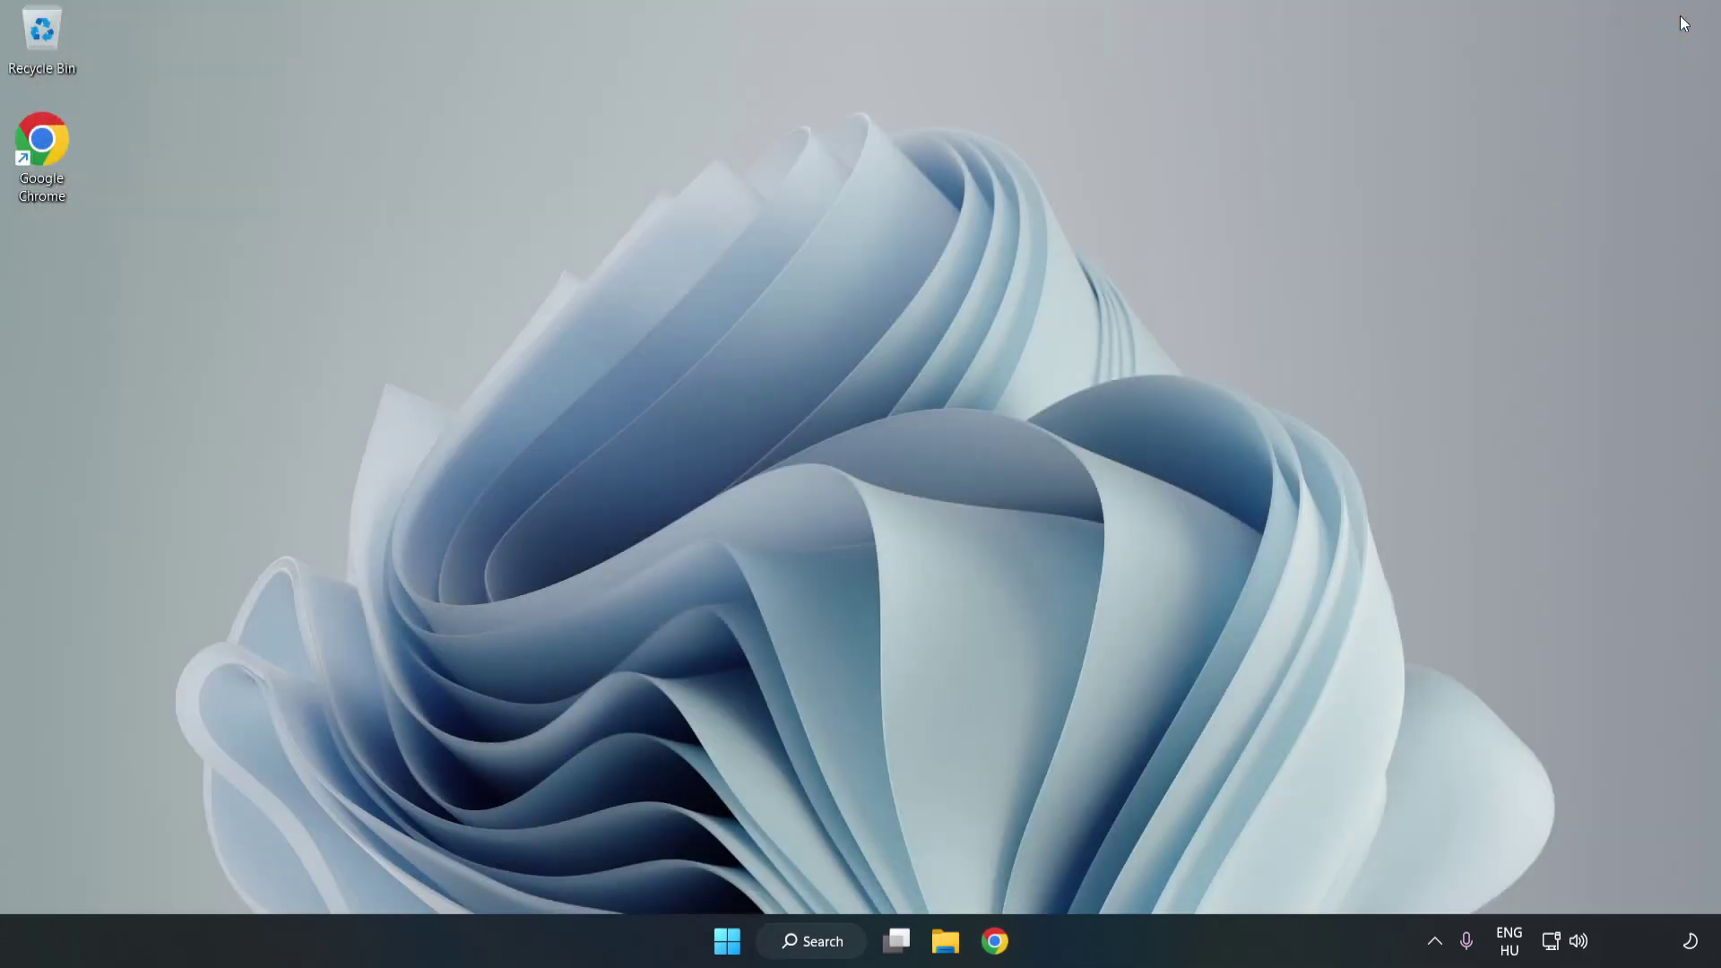
{"action": "left_click", "coordinate": [726, 941]}
{"action": "left_click", "coordinate": [1143, 866]}
Step: Search for 'device manager' and launch Device Manager from the best match
{"action": "left_click", "coordinate": [847, 945]}
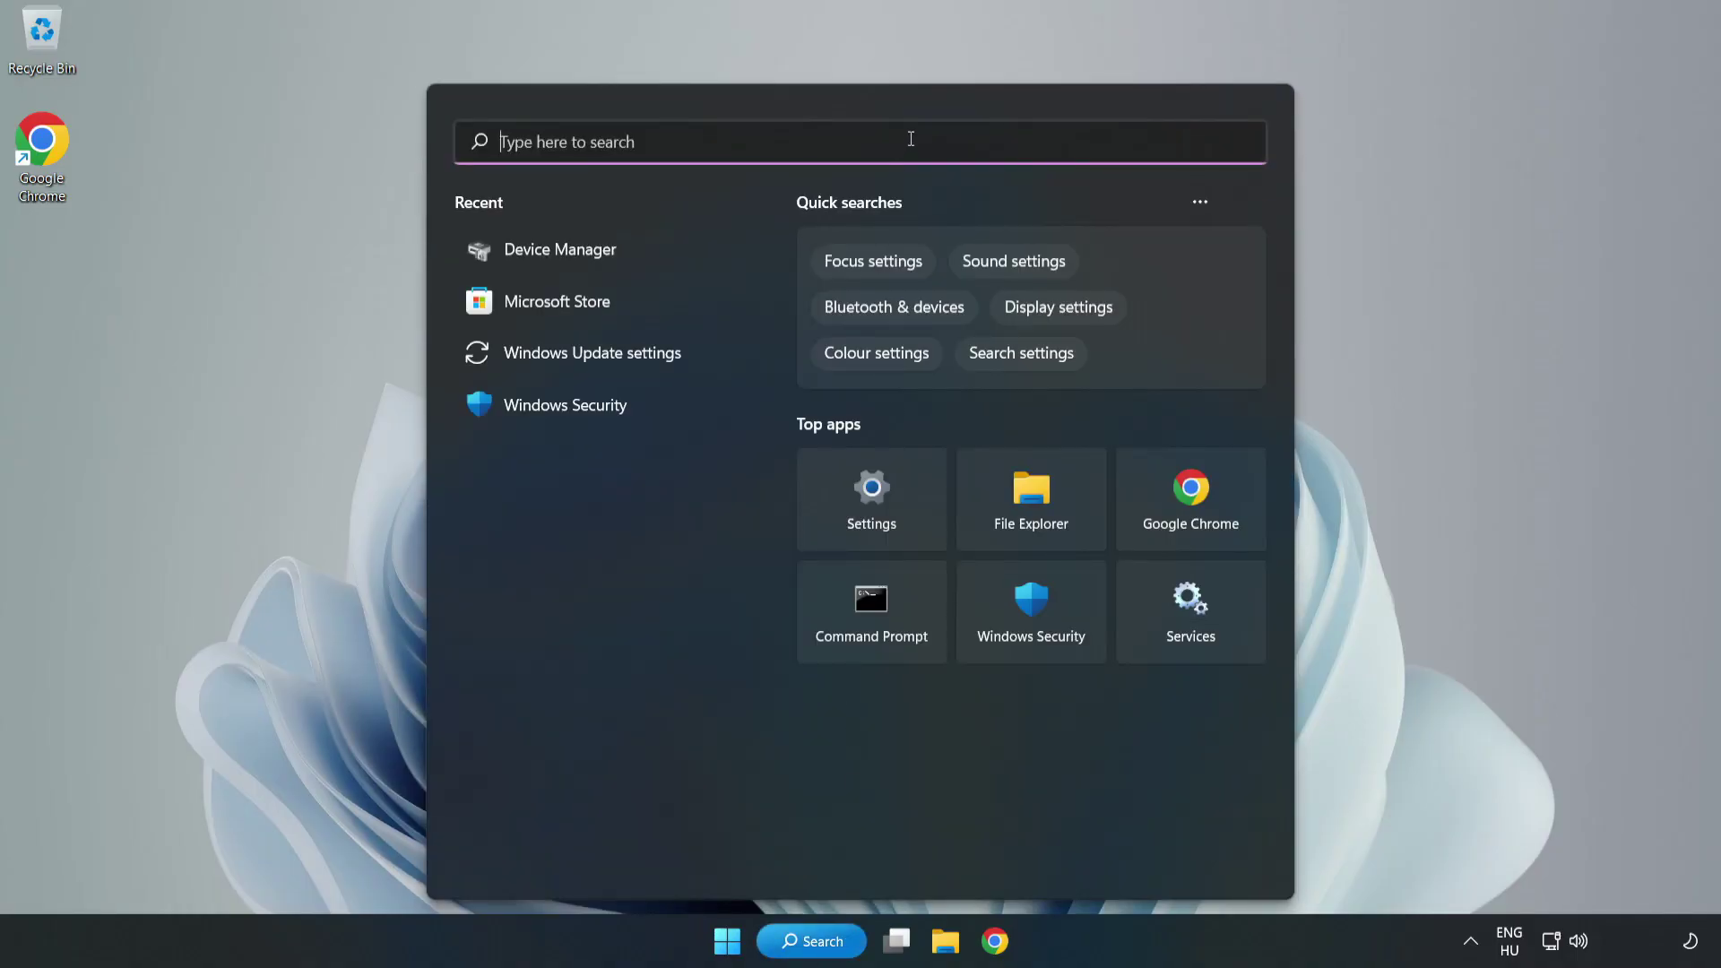
{"action": "type", "text": "device mag"}
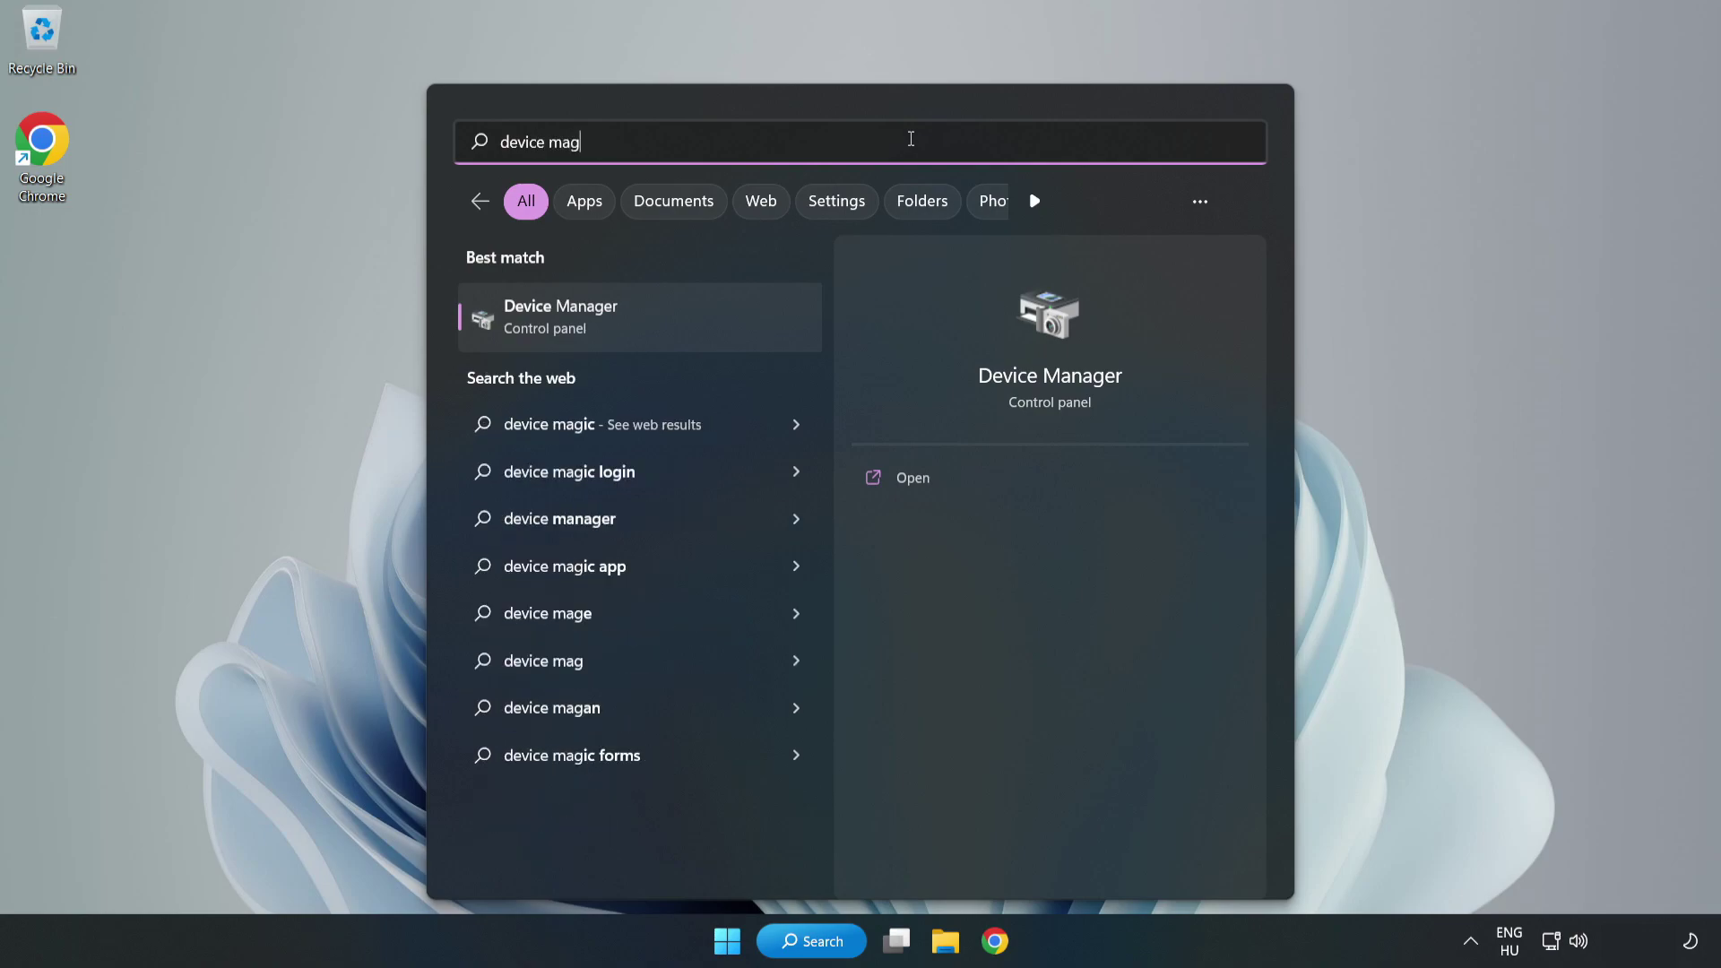
{"action": "key", "text": "BackSpace"}
{"action": "type", "text": "nager"}
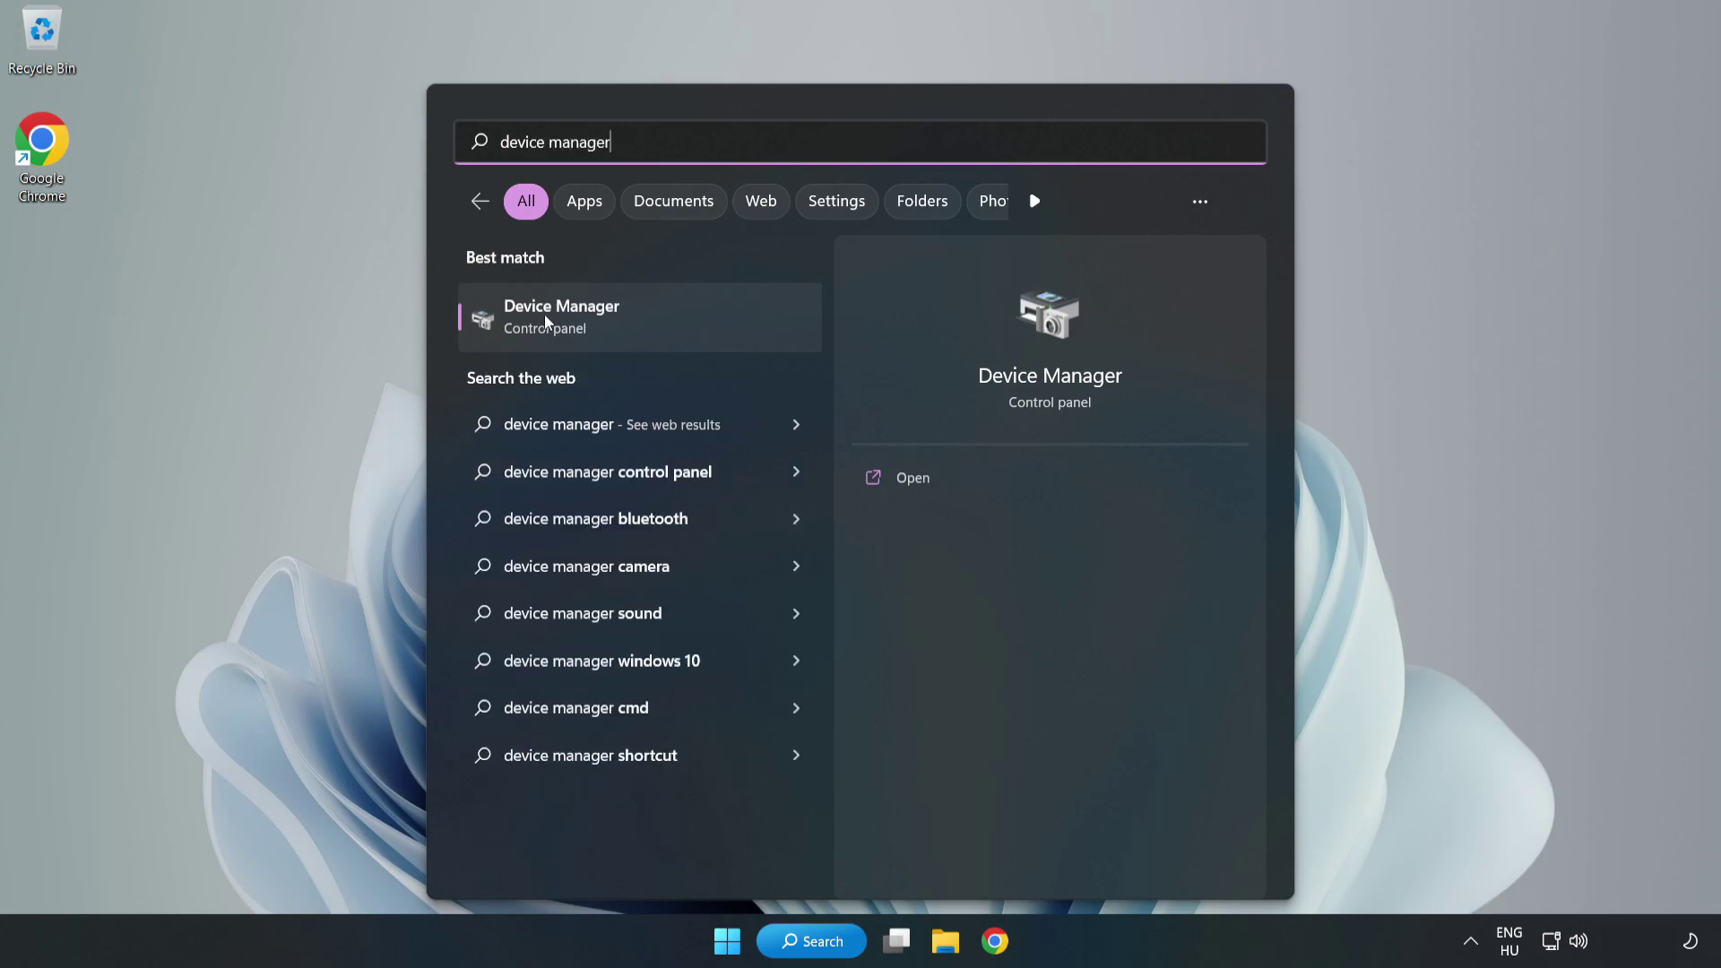
{"action": "left_click", "coordinate": [667, 322]}
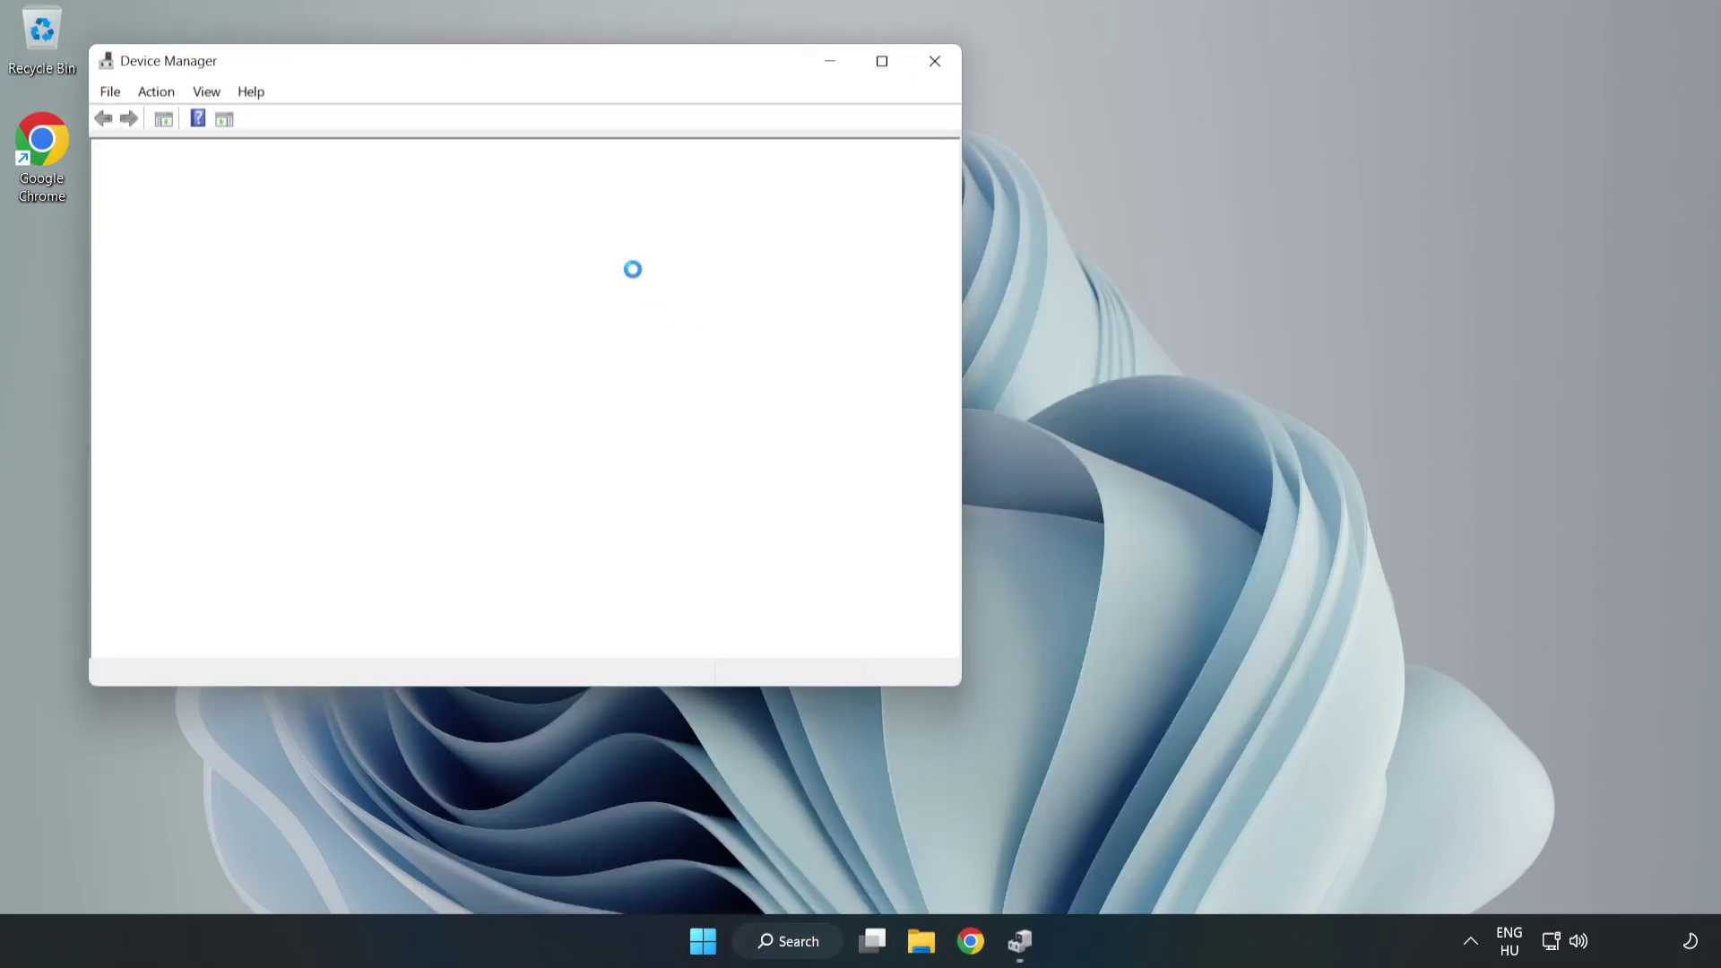
Step: Expand Sound, video and game controllers and start Update driver for High Definition Audio Device
{"action": "left_click_drag", "start_coordinate": [477, 65], "coordinate": [783, 138]}
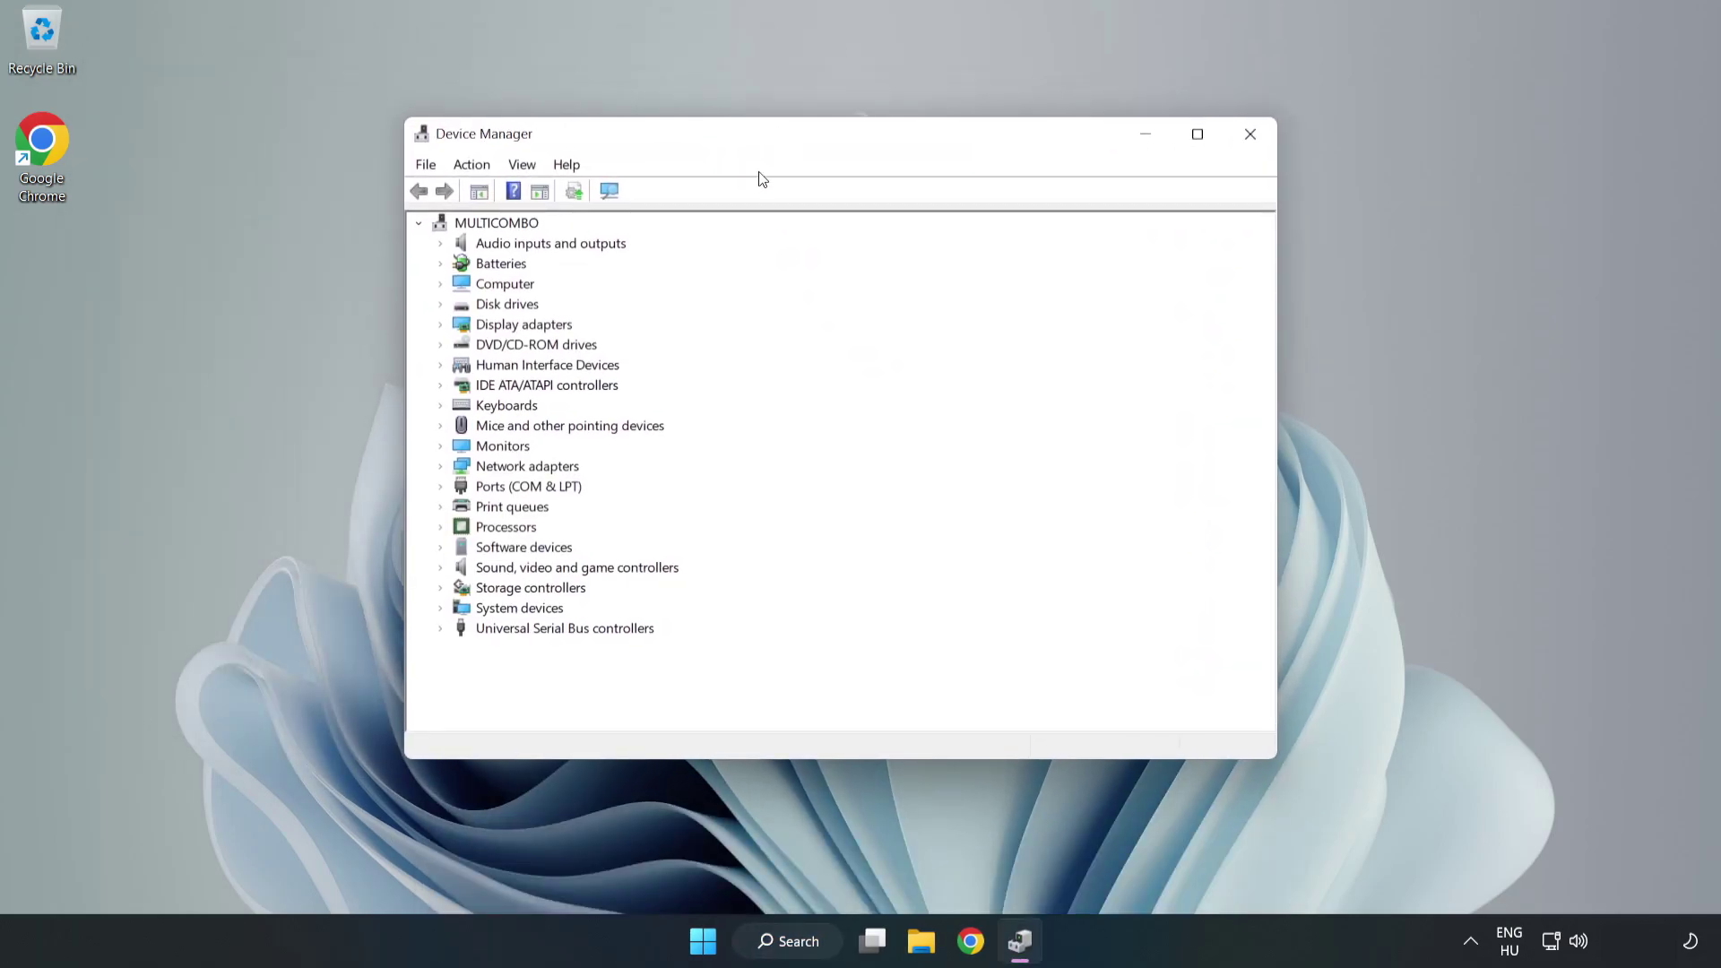
{"action": "left_click", "coordinate": [488, 573]}
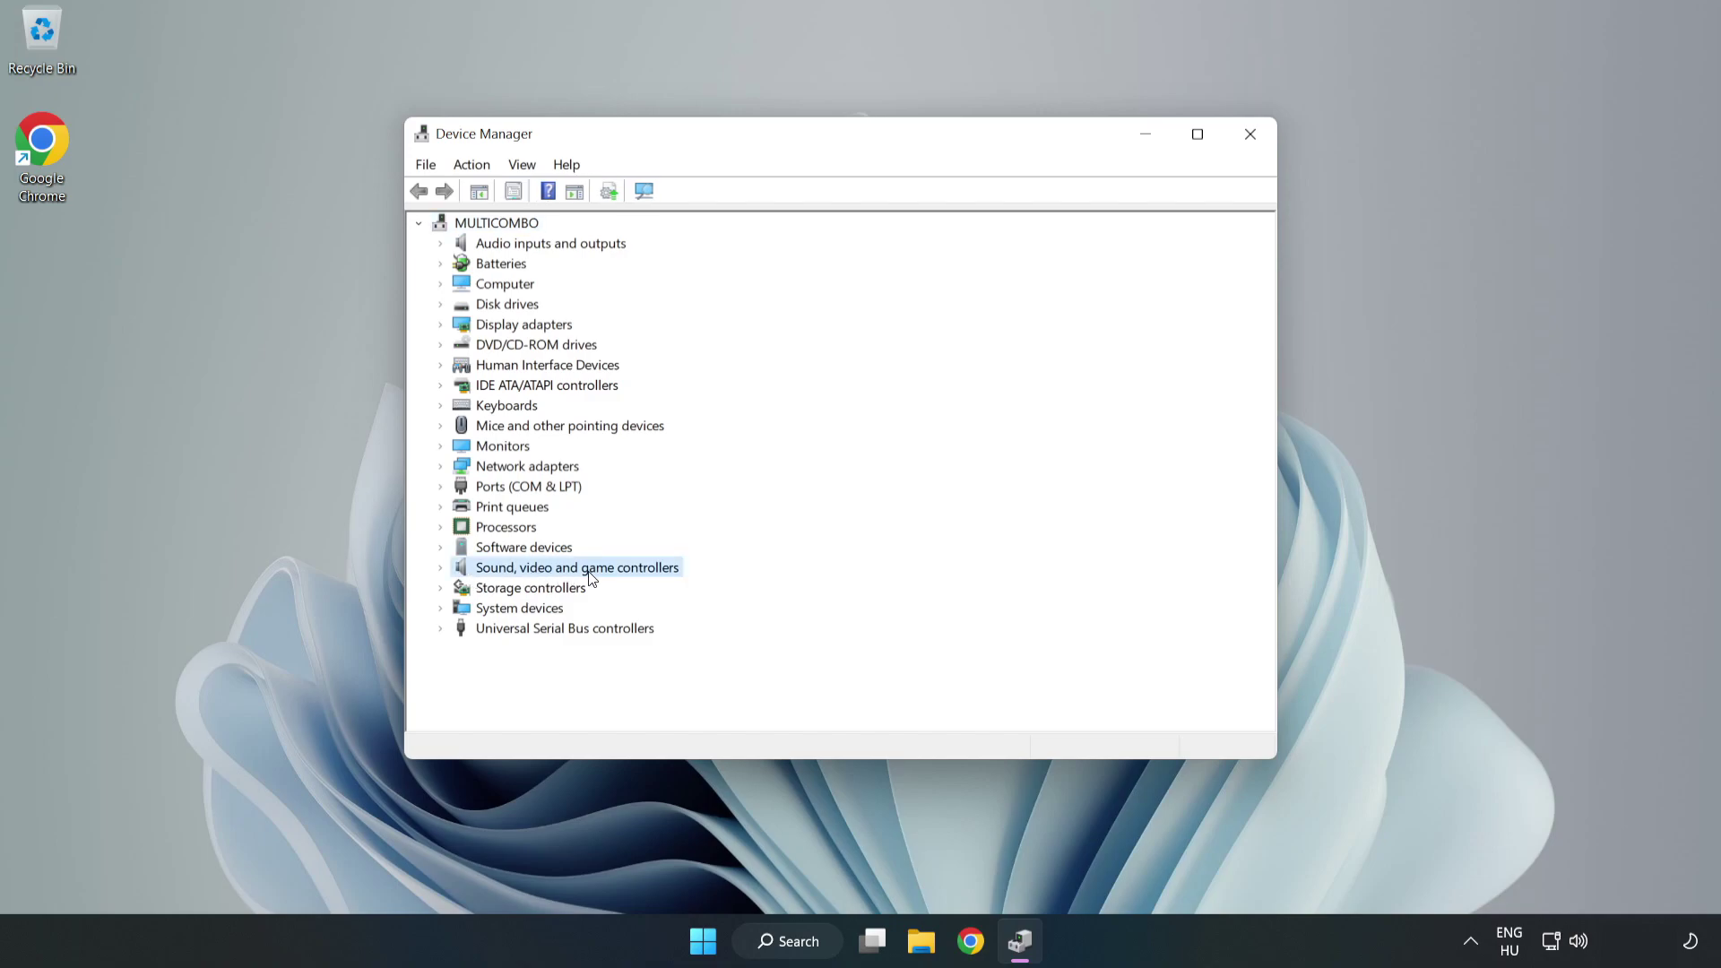
{"action": "left_click", "coordinate": [441, 568]}
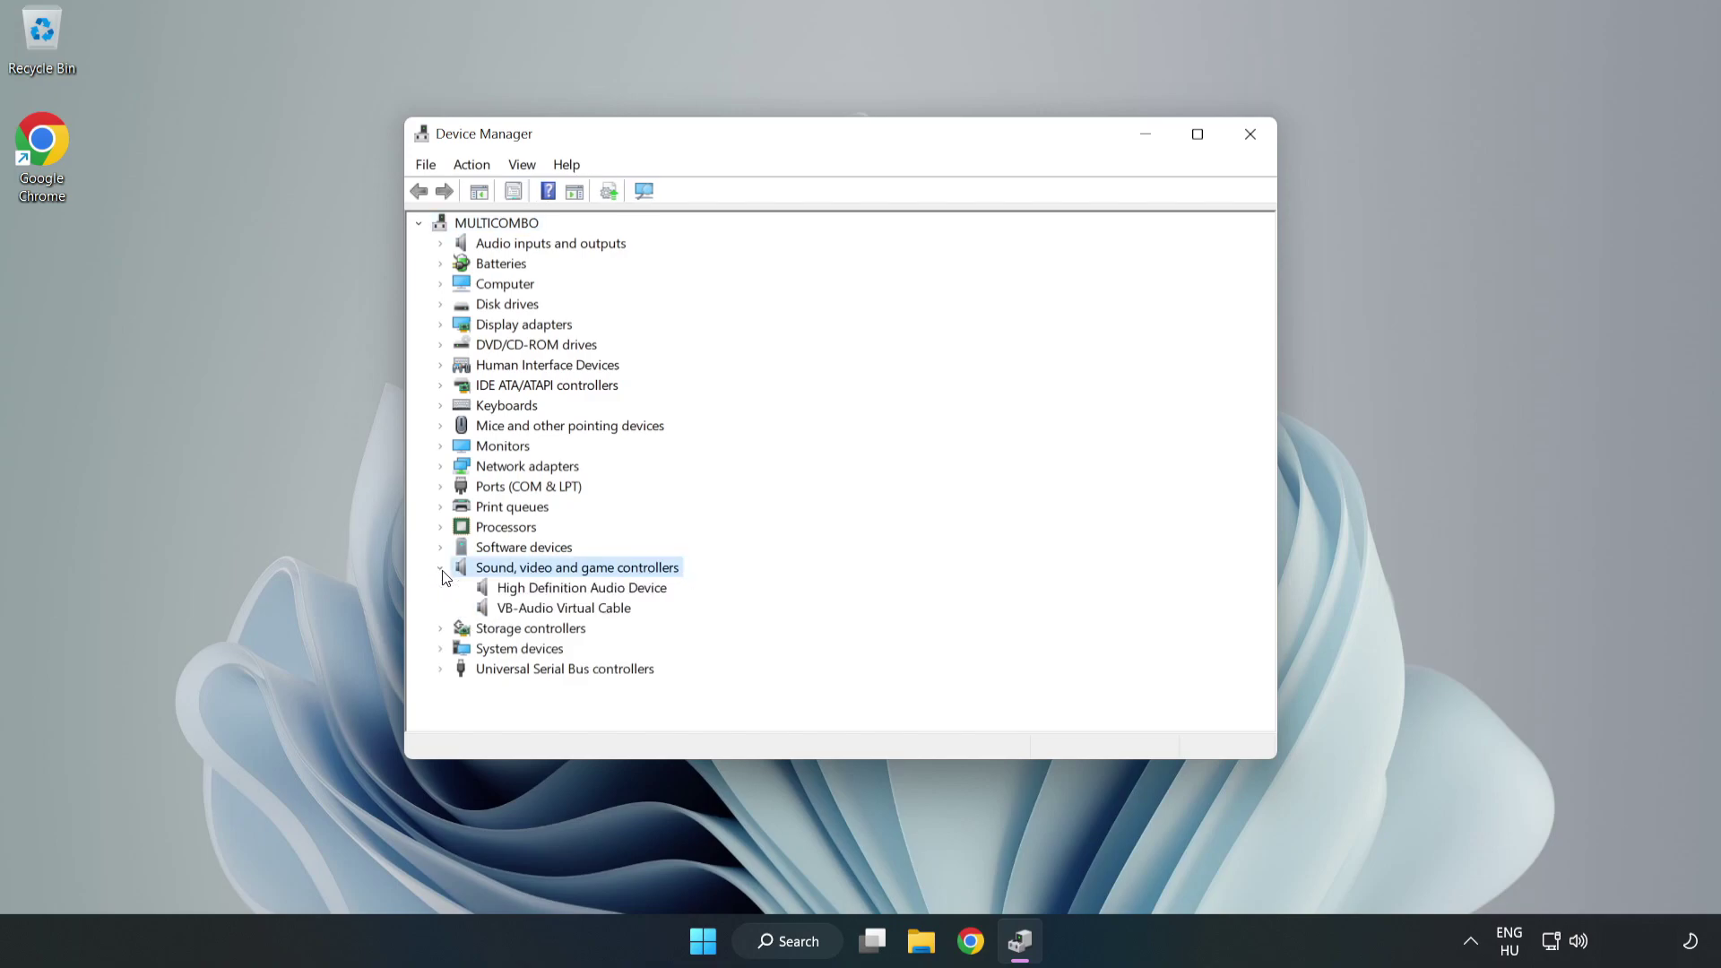
{"action": "left_click", "coordinate": [530, 590]}
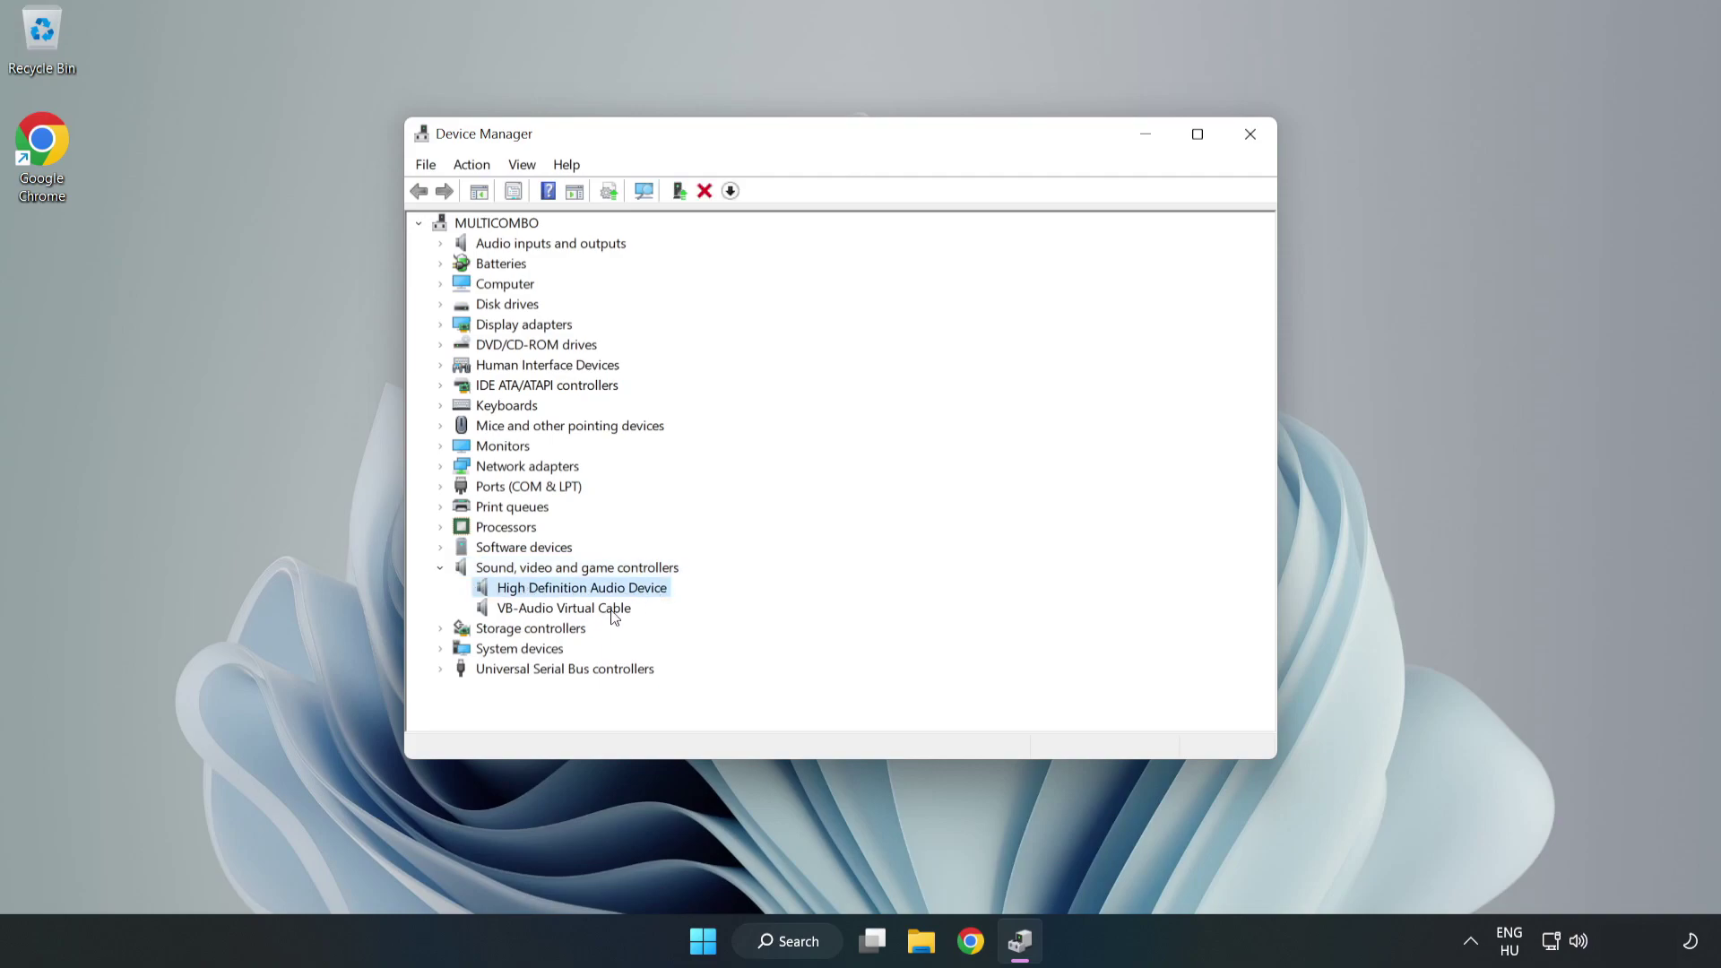
{"action": "right_click", "coordinate": [636, 589]}
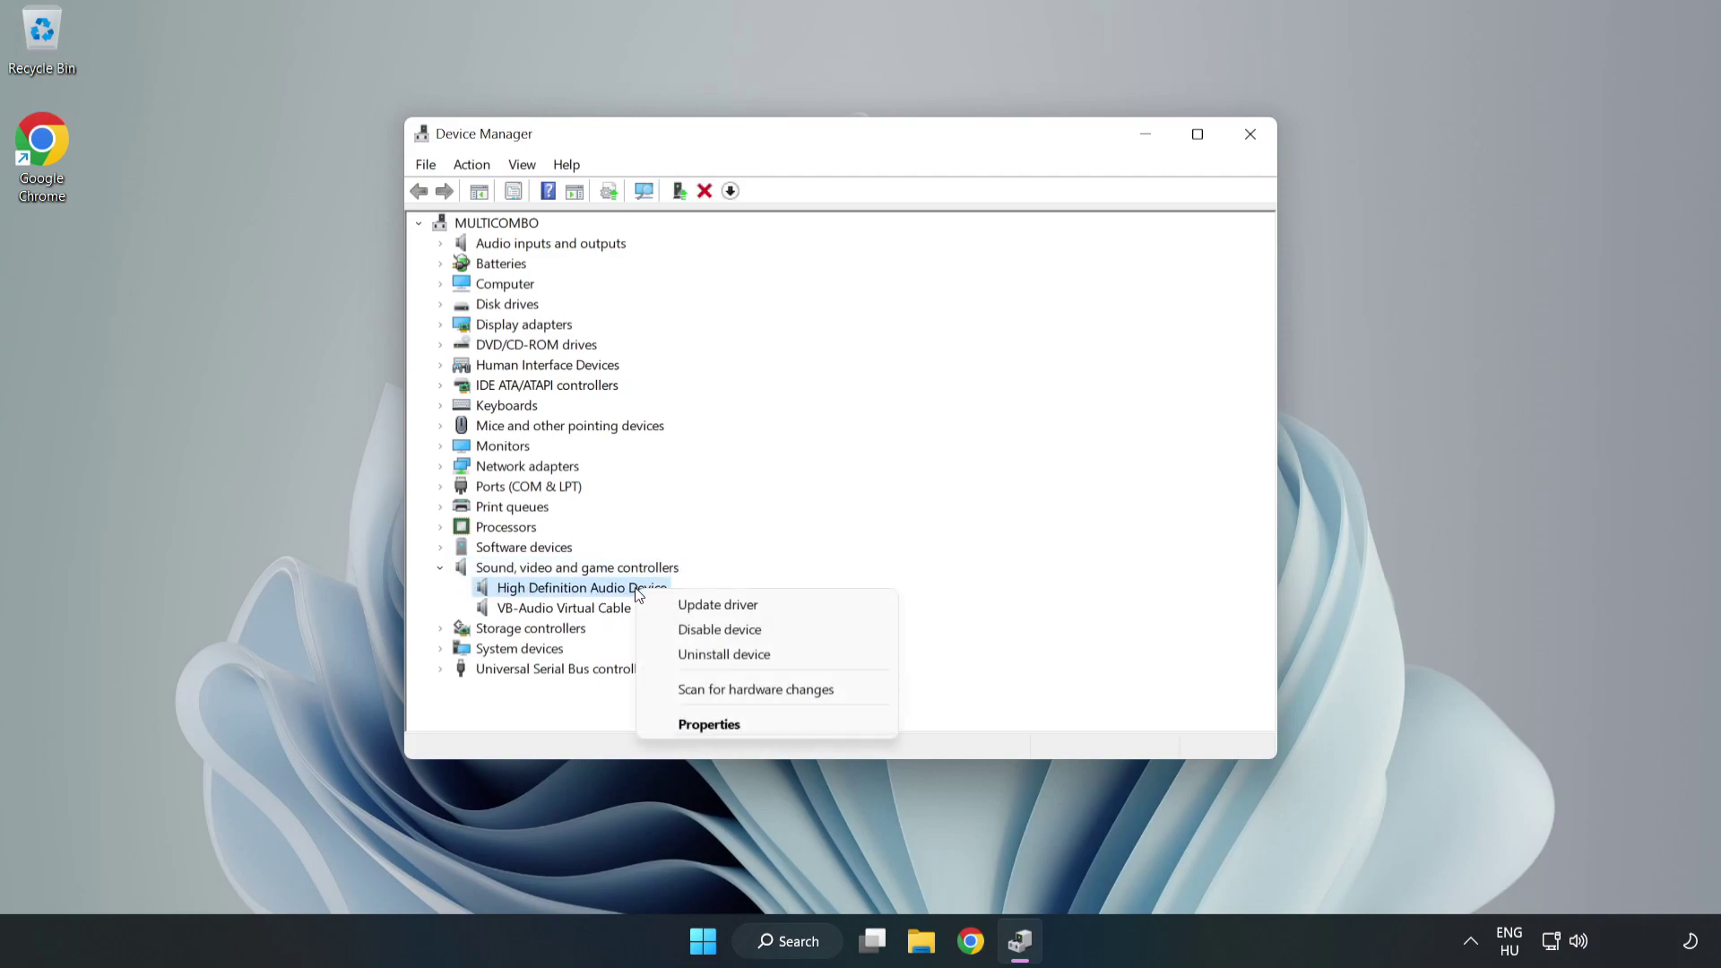
{"action": "left_click", "coordinate": [780, 605]}
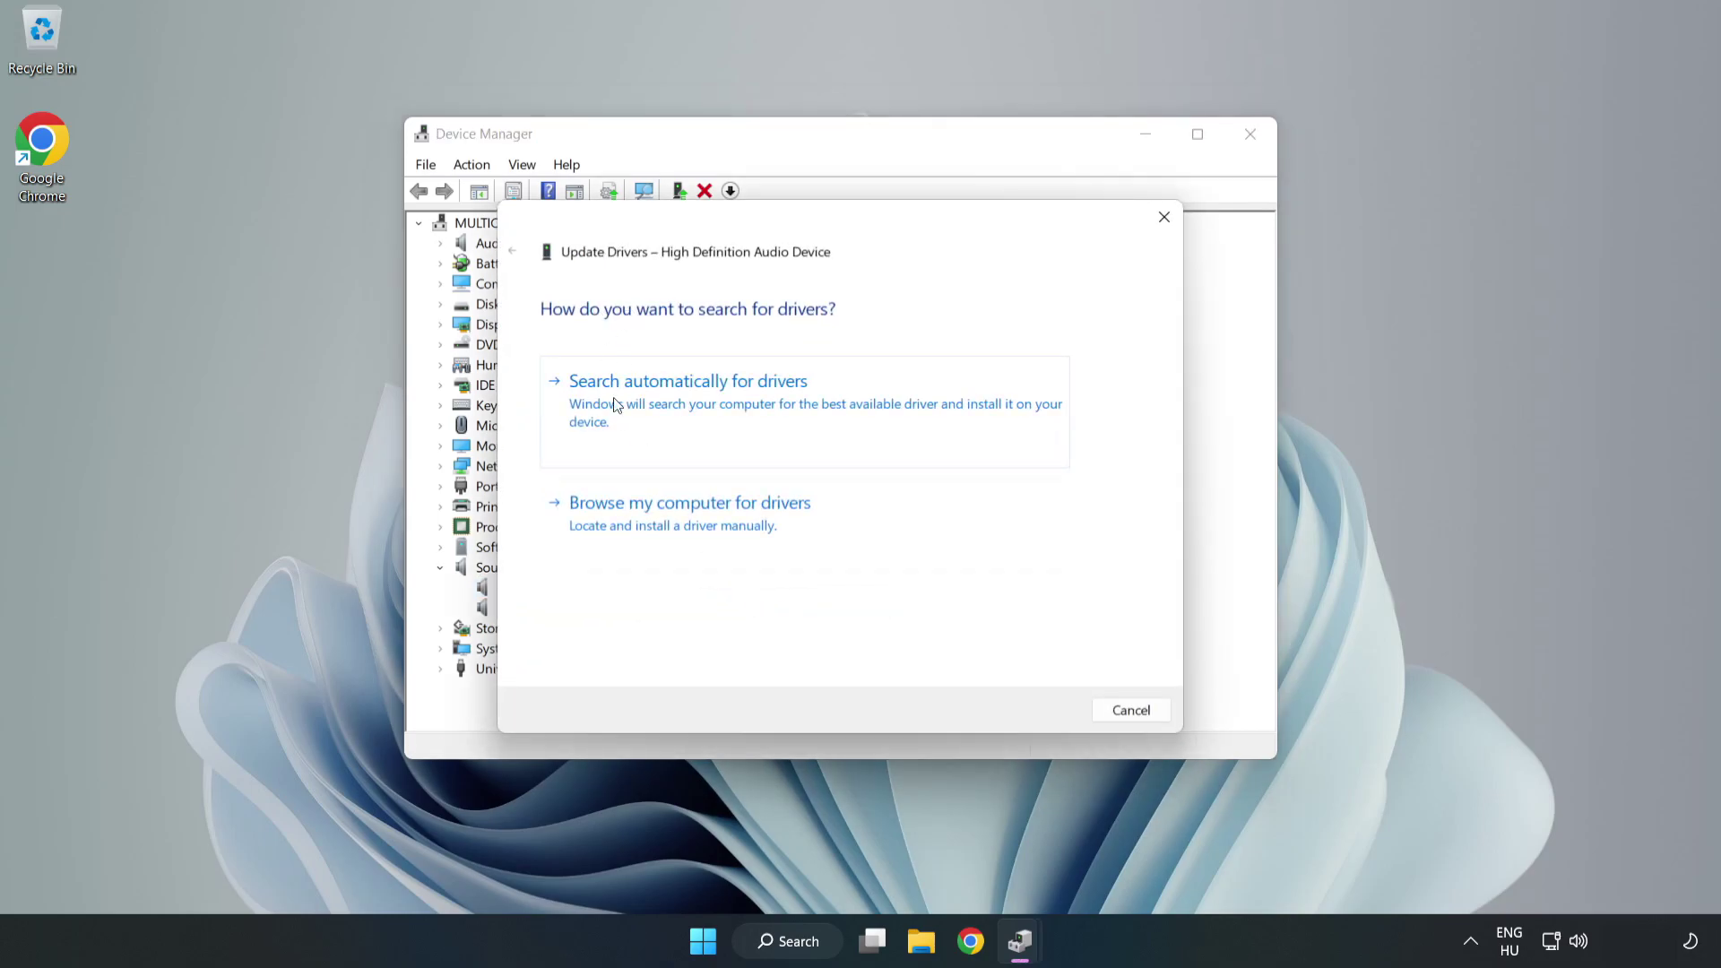
Step: Reinstall the High Definition Audio Device driver from the list on this computer, accepting the warning
{"action": "left_click", "coordinate": [749, 526]}
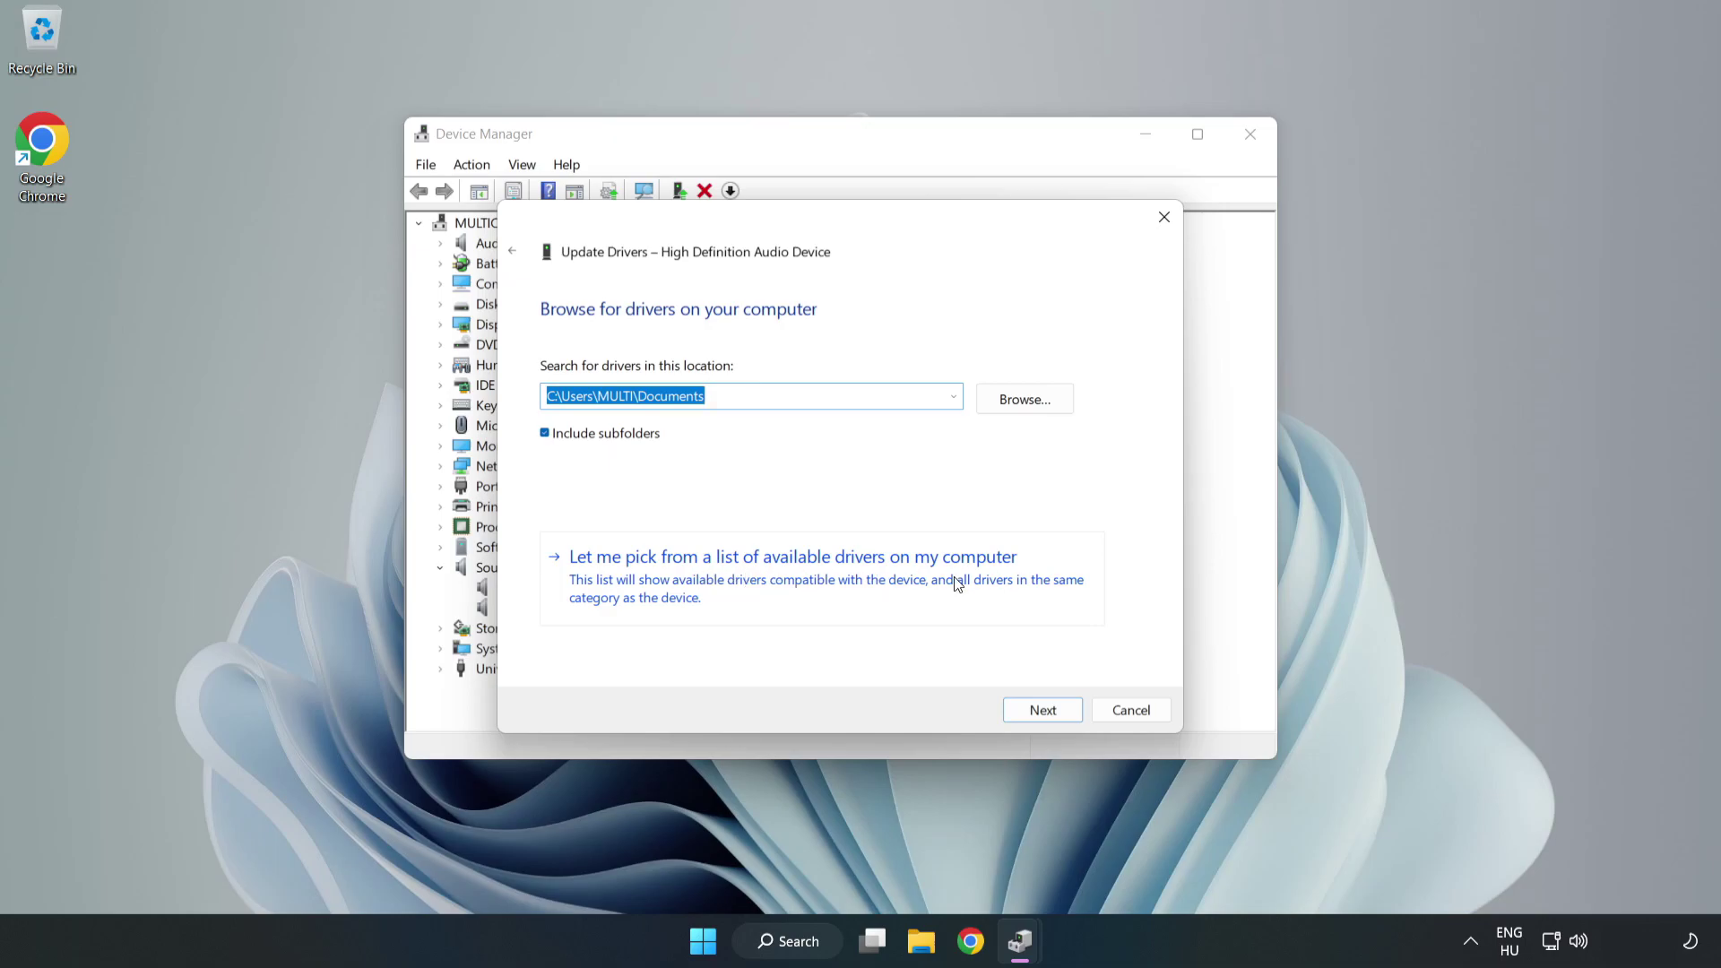
{"action": "left_click", "coordinate": [895, 589]}
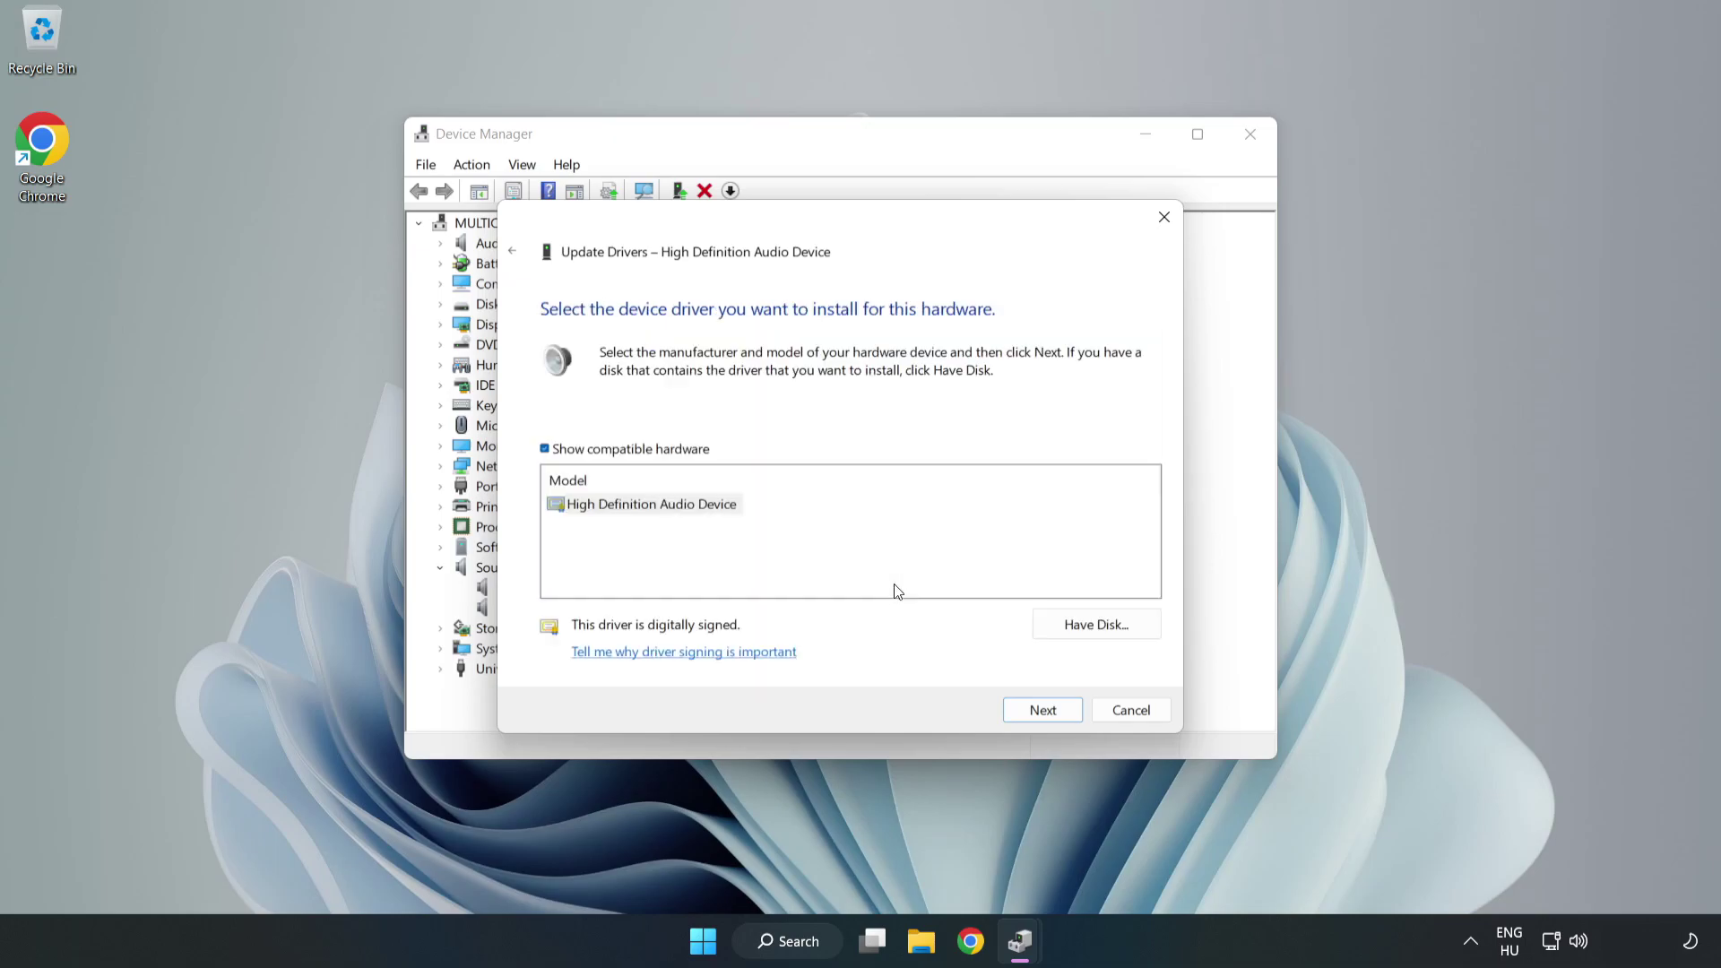
{"action": "left_click", "coordinate": [577, 507]}
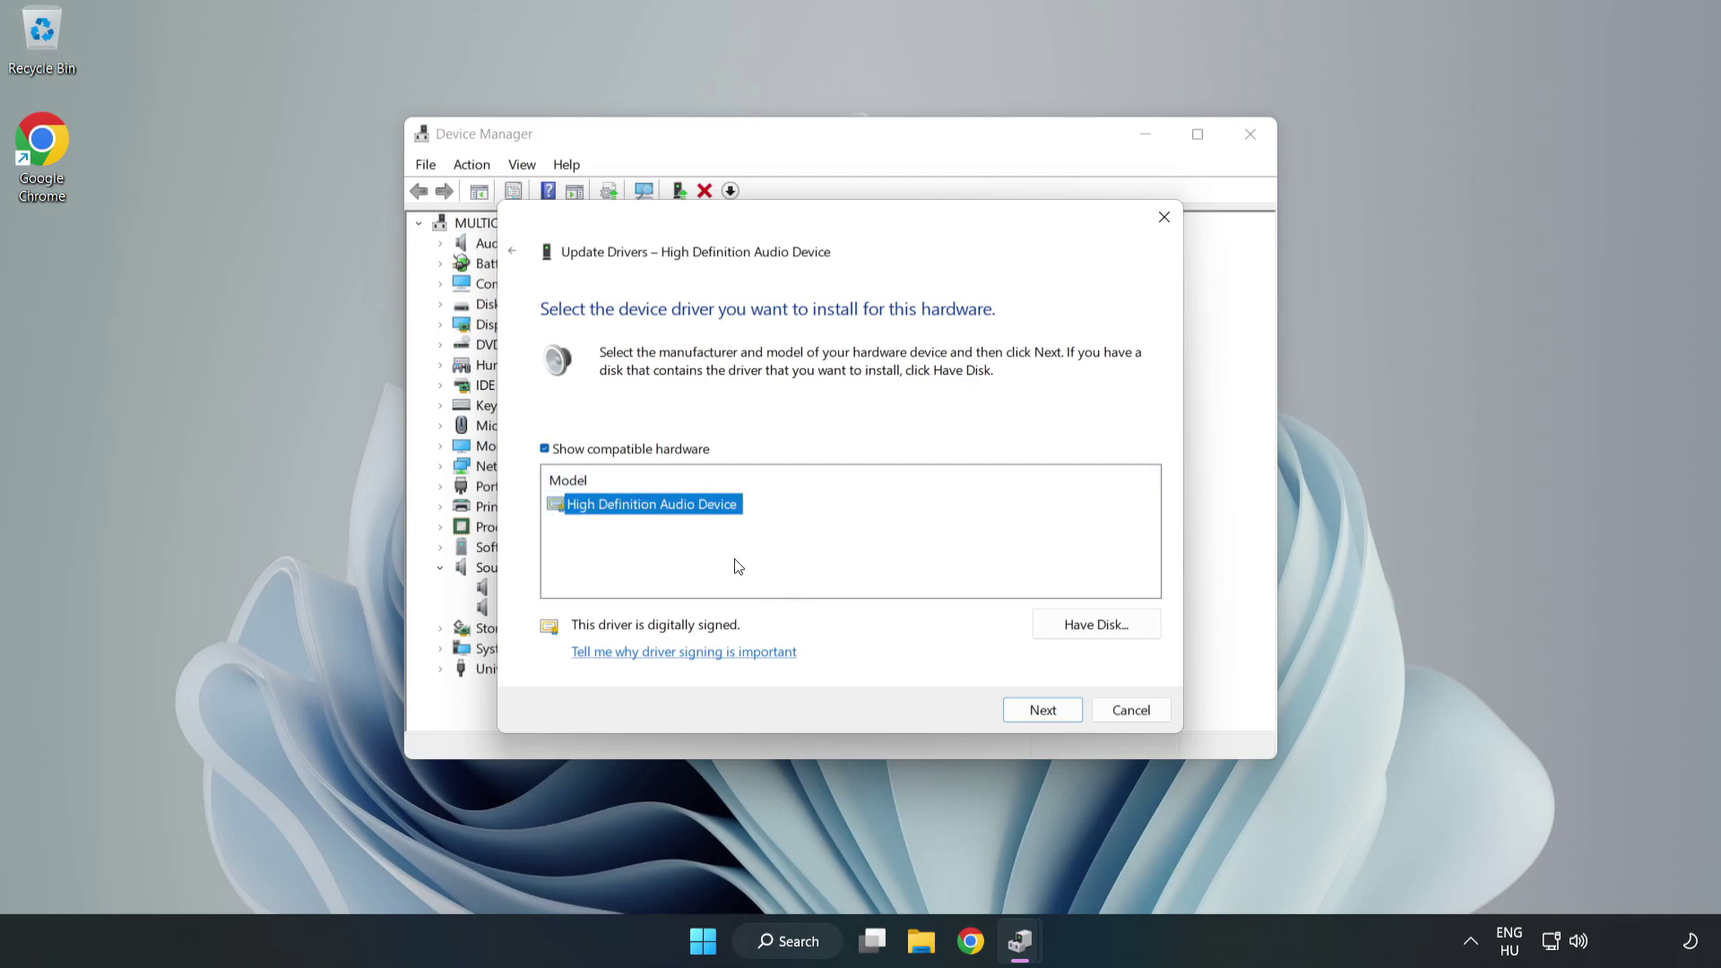
{"action": "left_click", "coordinate": [1043, 713]}
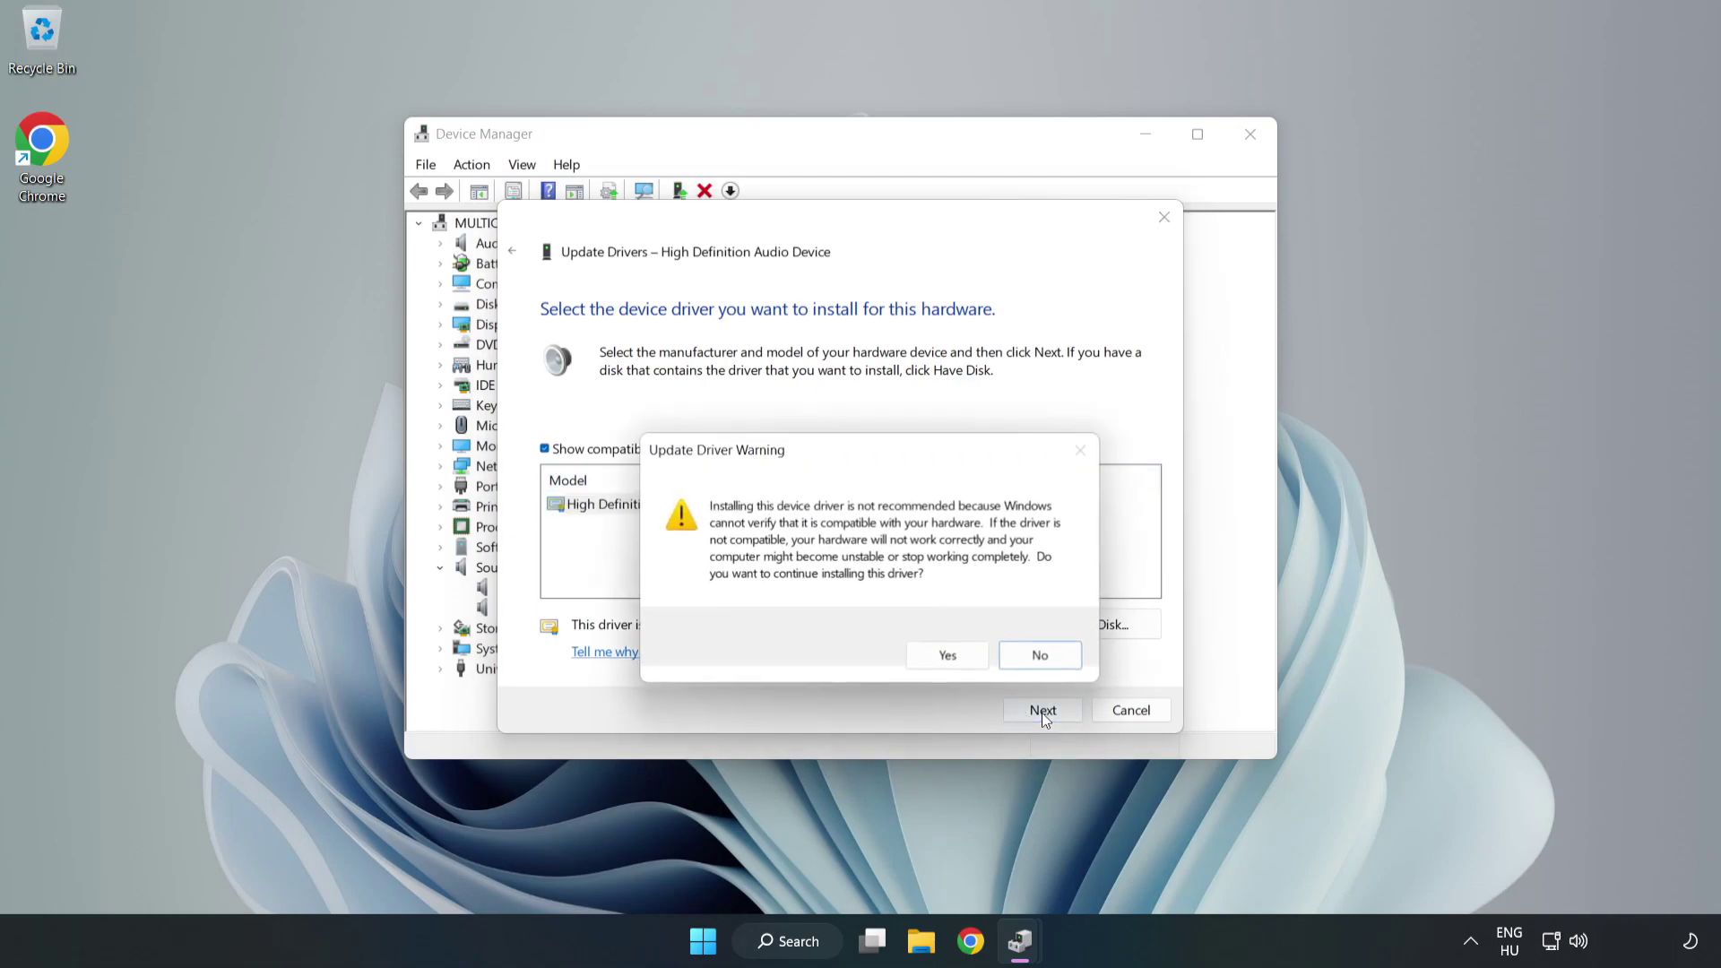
{"action": "left_click", "coordinate": [948, 655]}
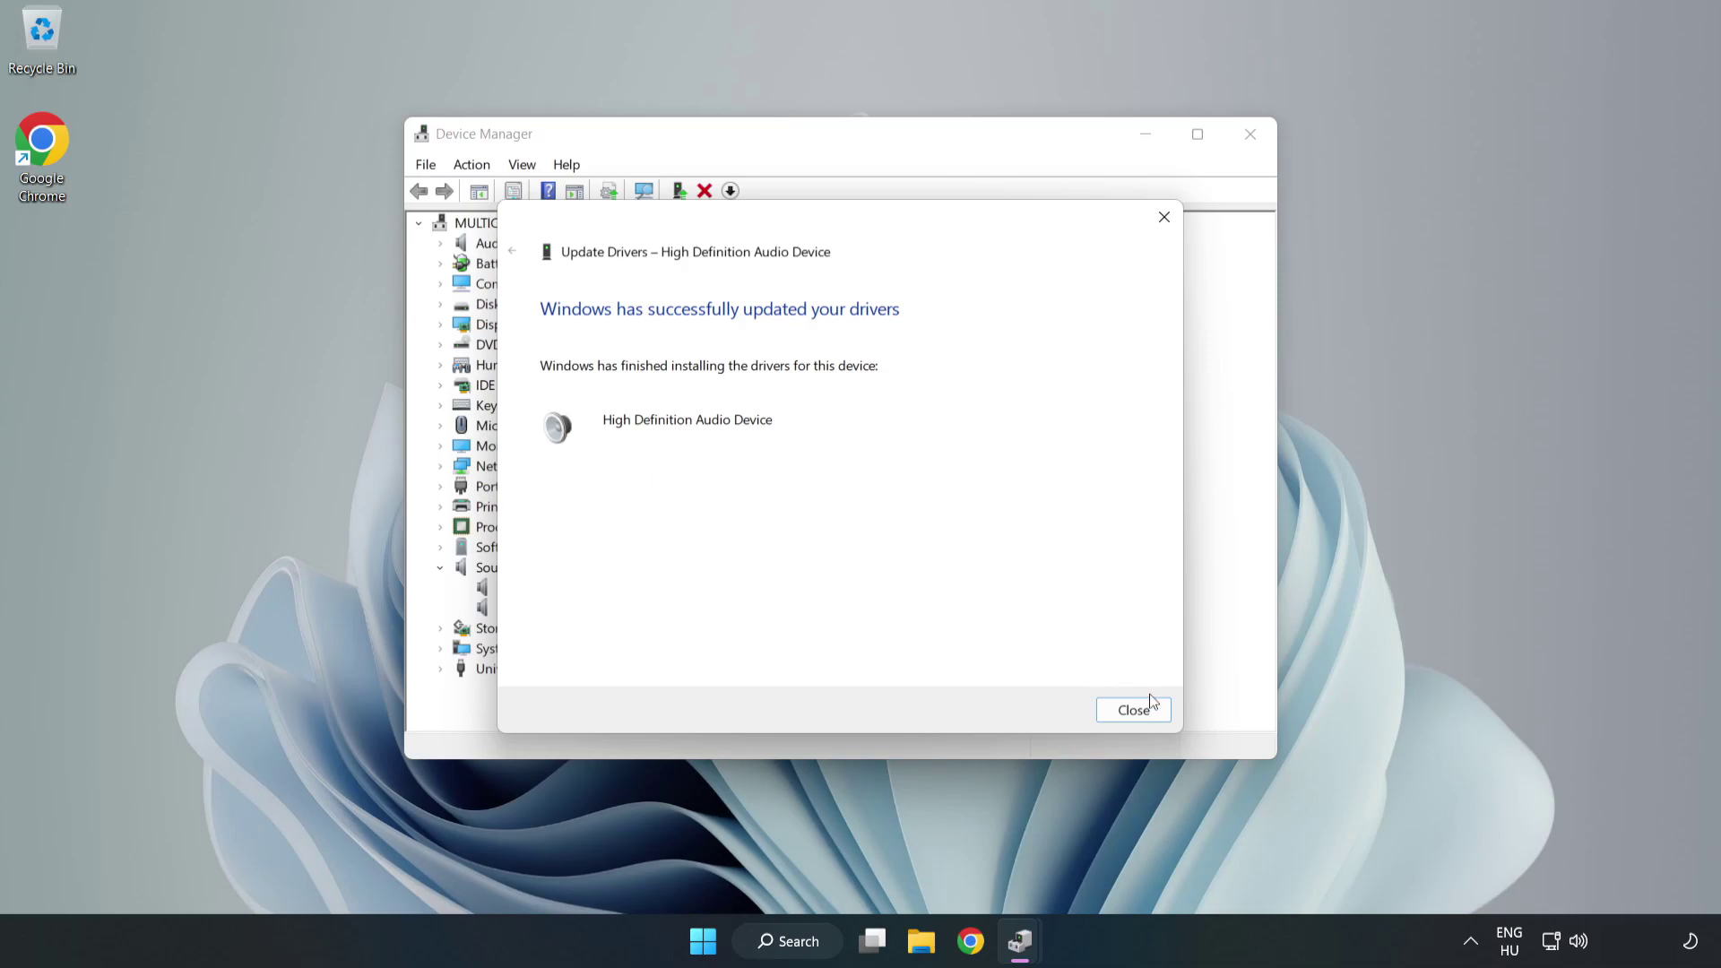
{"action": "left_click", "coordinate": [1132, 712]}
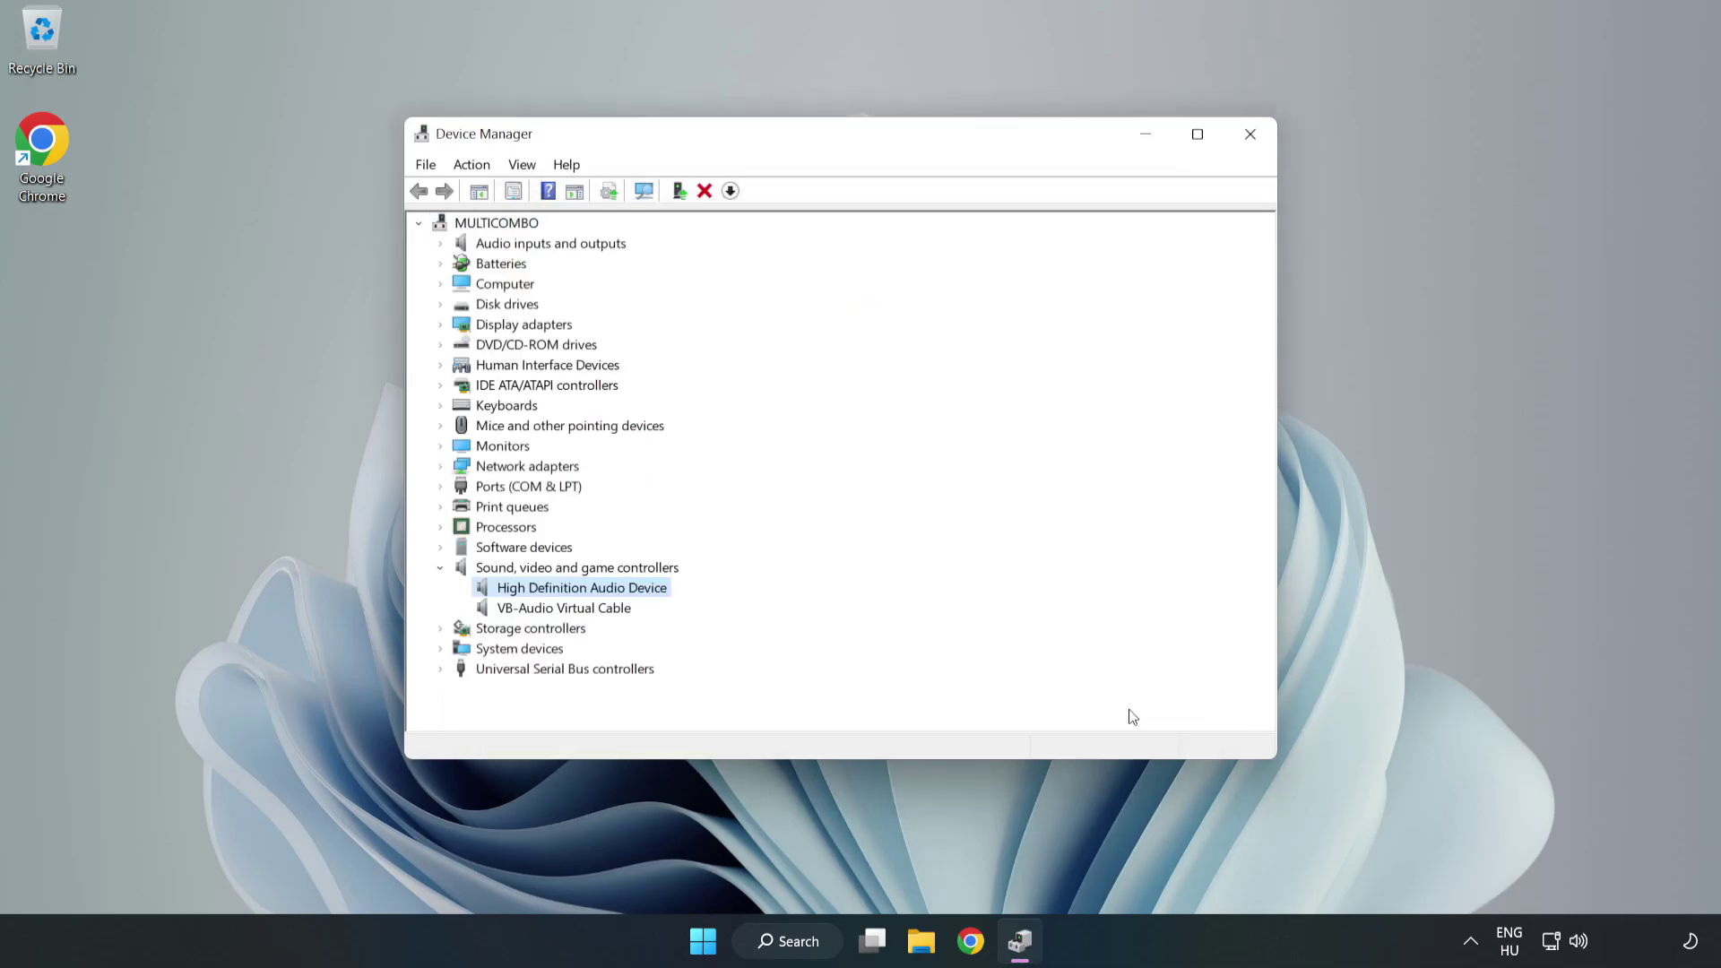
Step: Close Device Manager and bring up the Start menu's restart and shutdown options
{"action": "left_click", "coordinate": [1246, 136]}
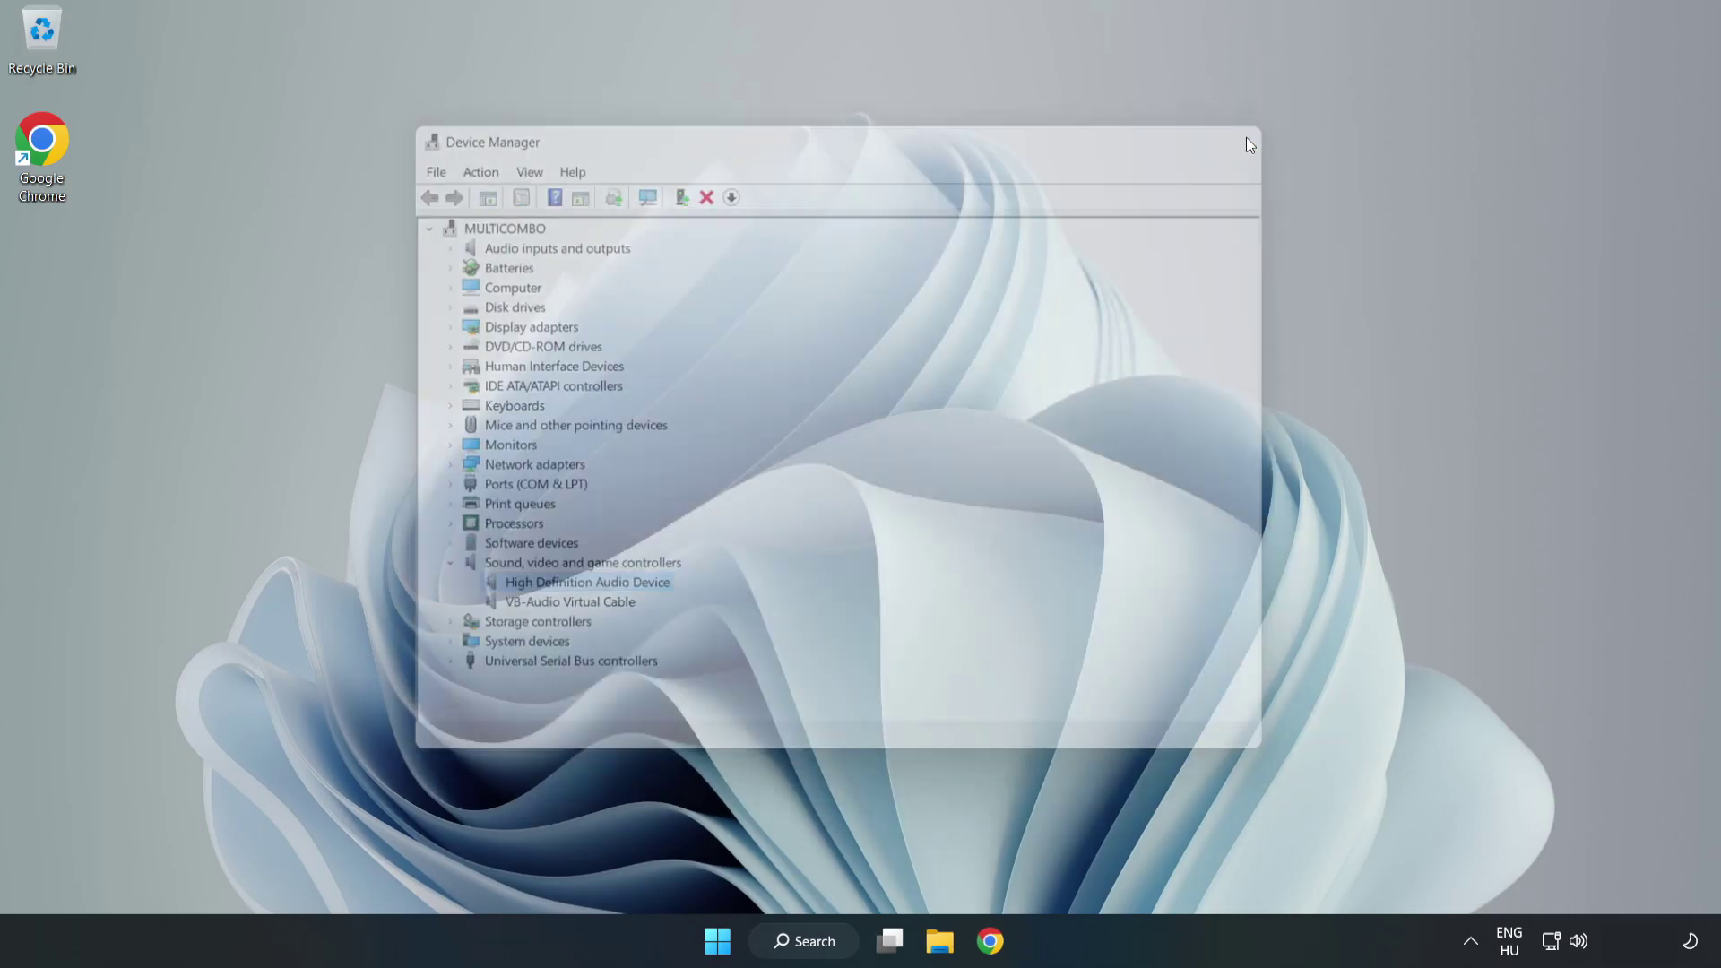
{"action": "left_click", "coordinate": [727, 937]}
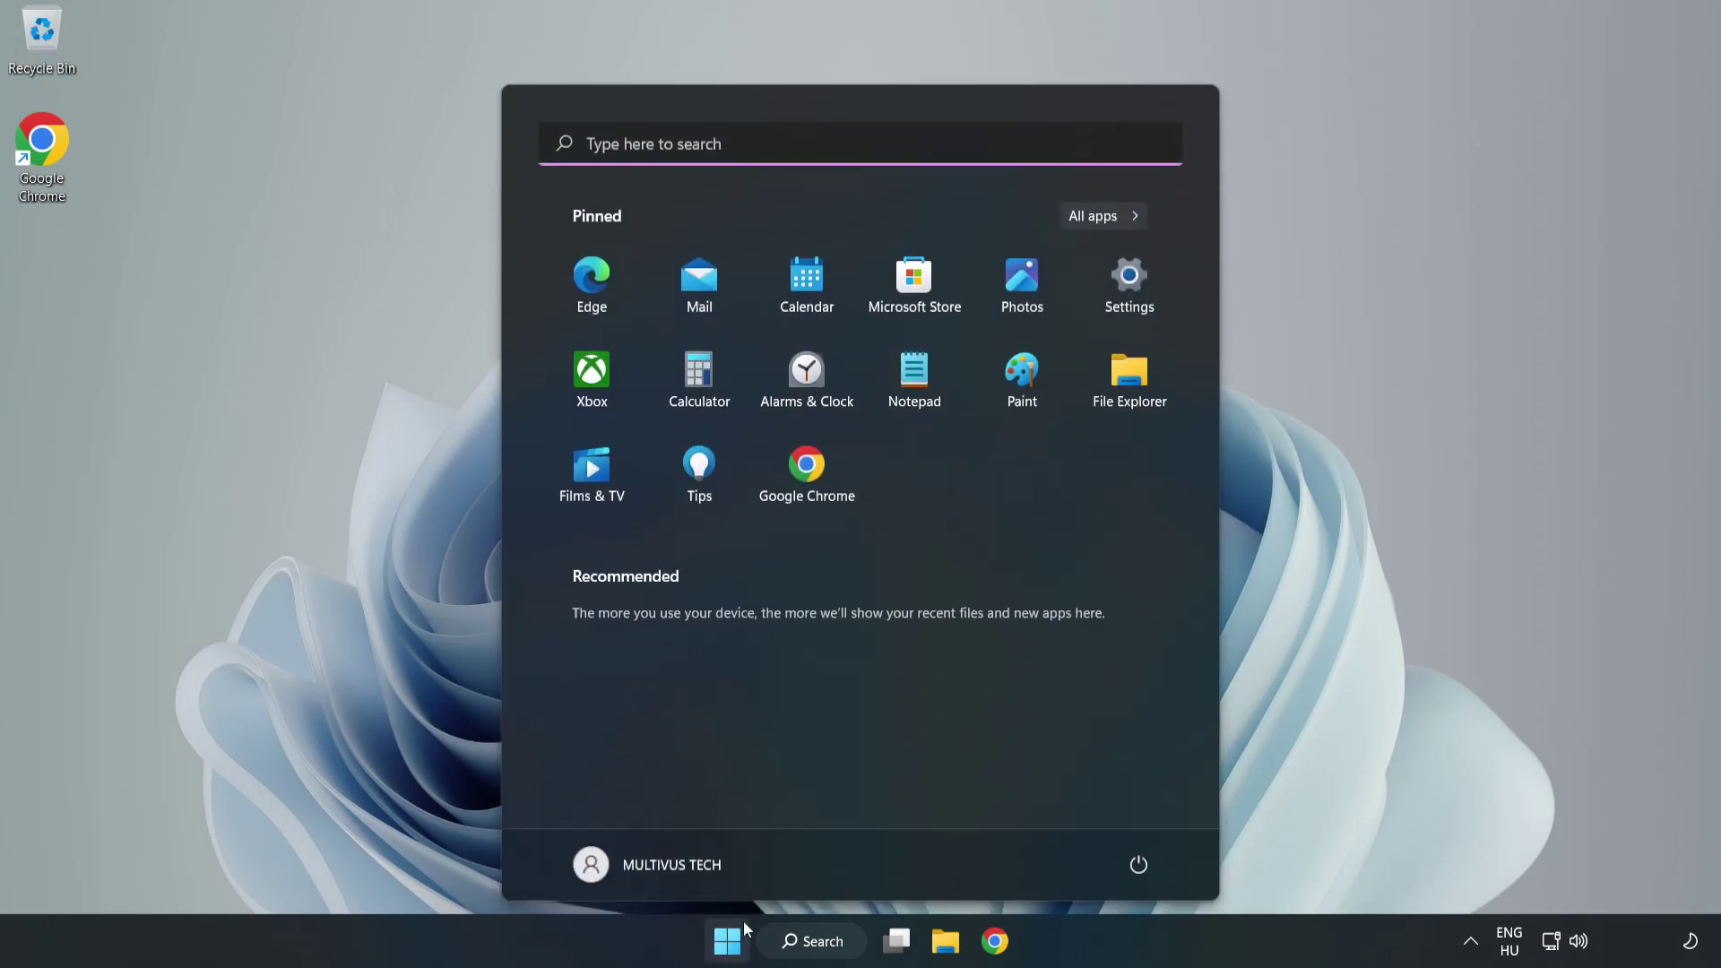
{"action": "left_click", "coordinate": [1137, 863]}
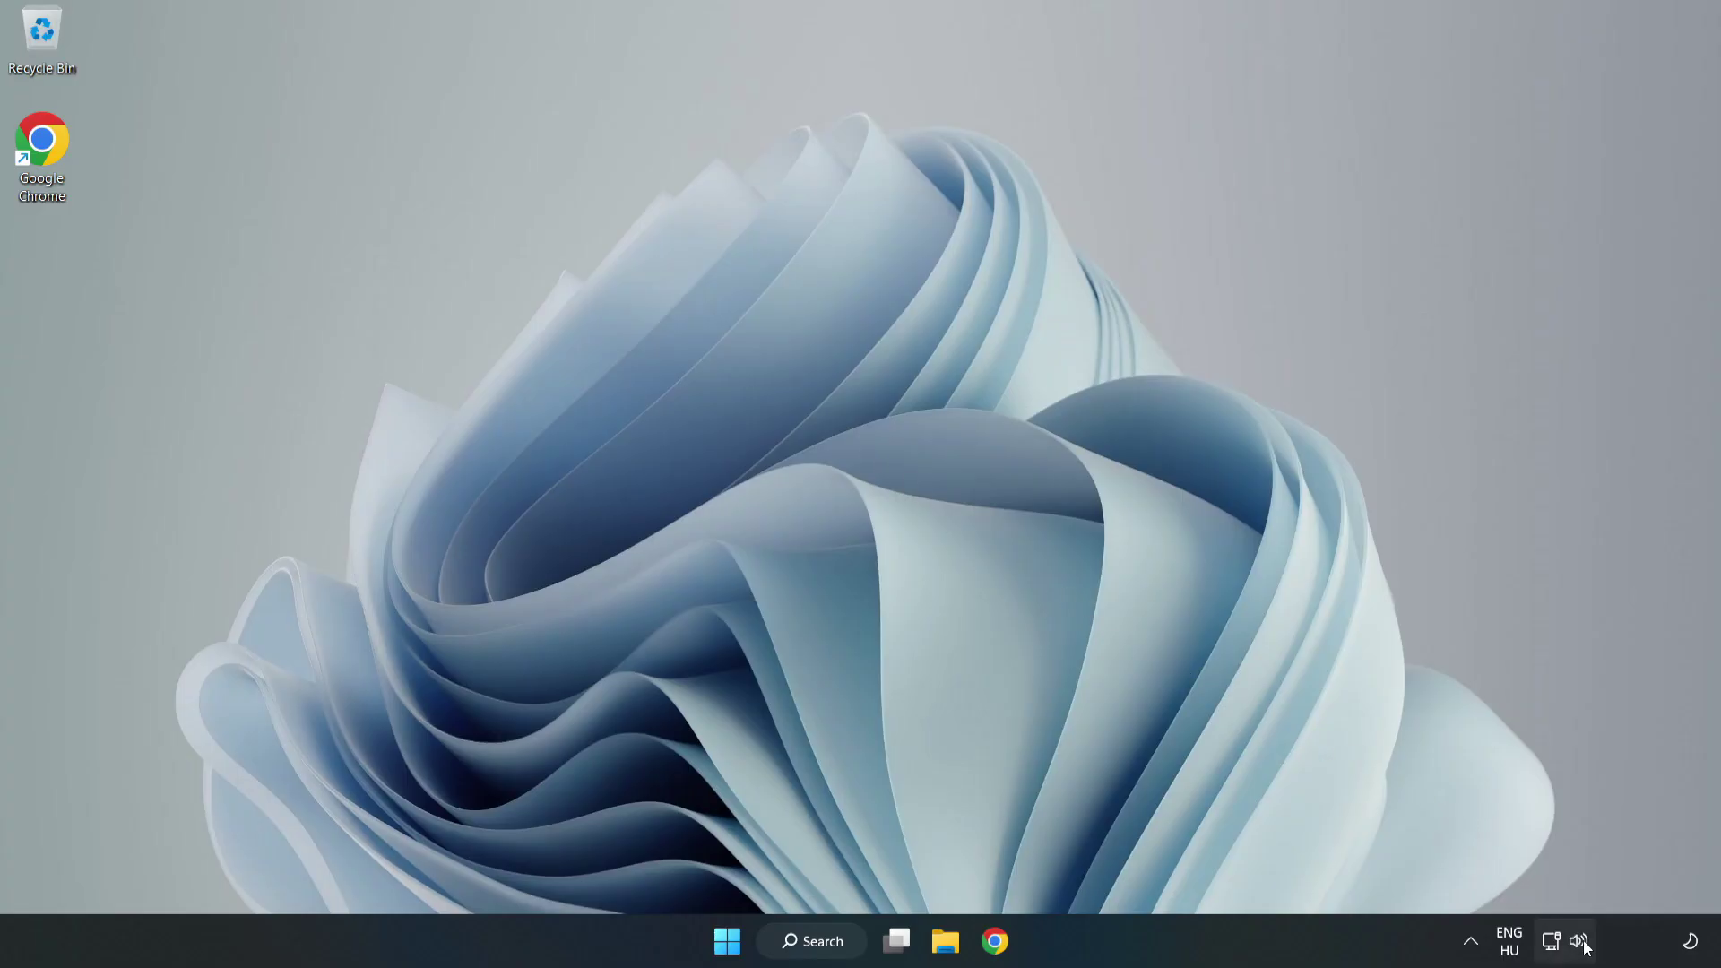
Step: Launch the sound troubleshooter from the taskbar volume icon's quick options
{"action": "right_click", "coordinate": [1581, 943]}
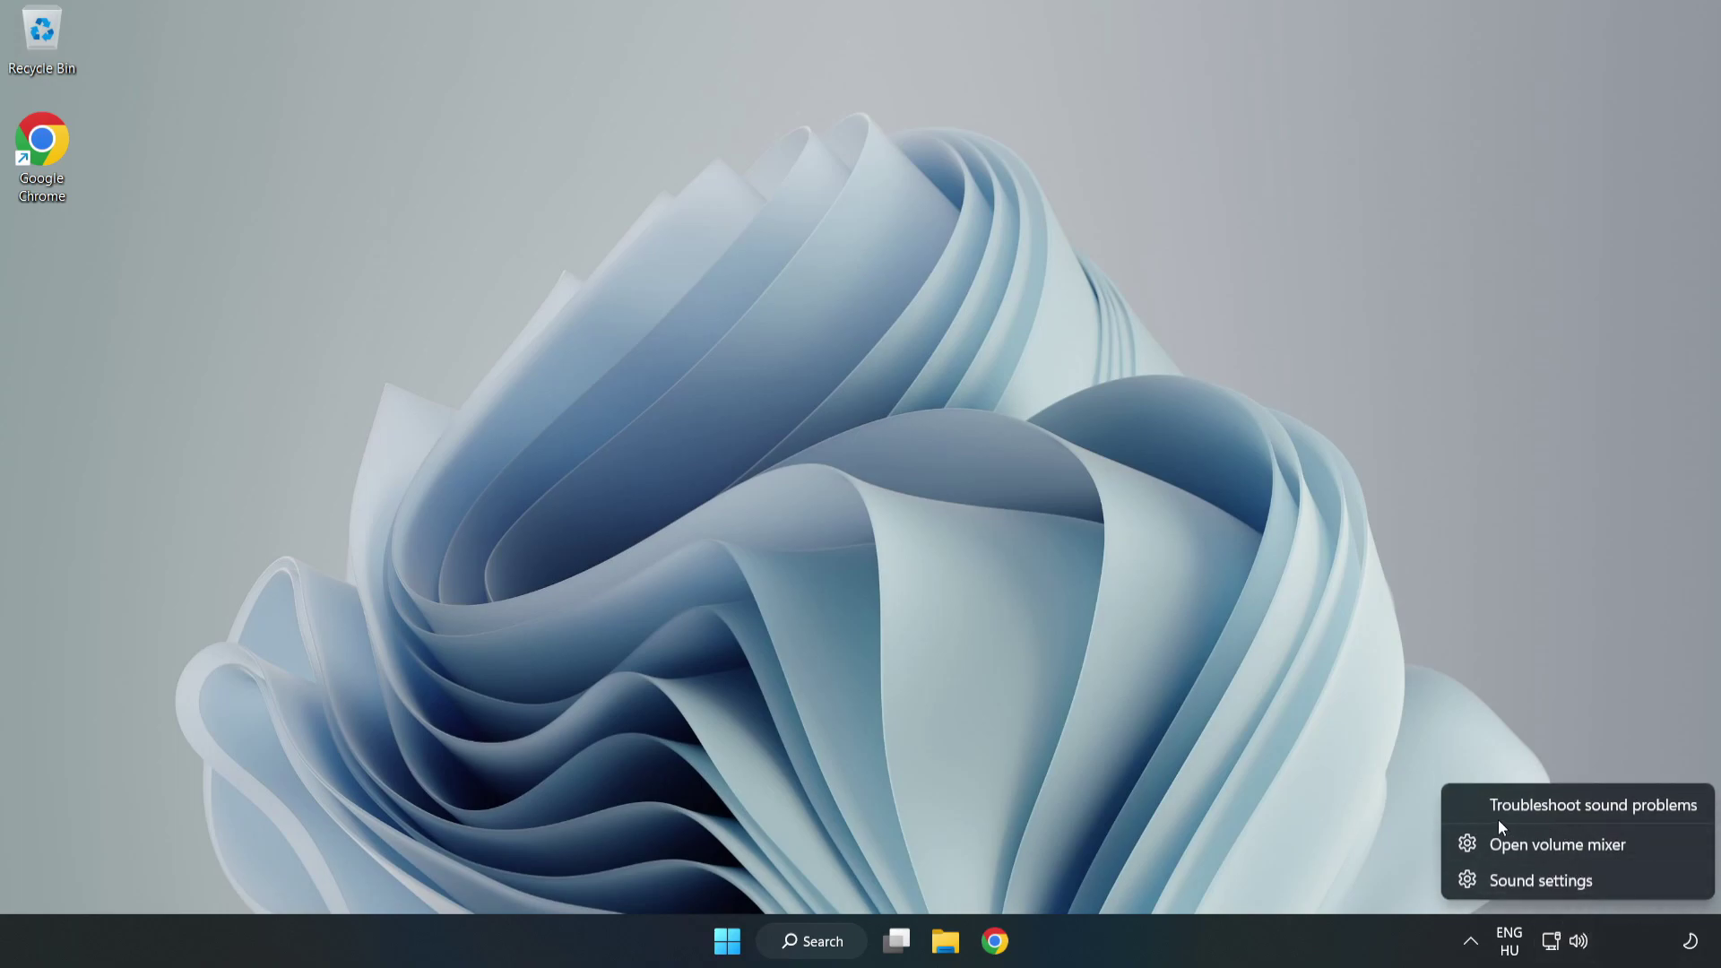
{"action": "left_click", "coordinate": [1553, 805]}
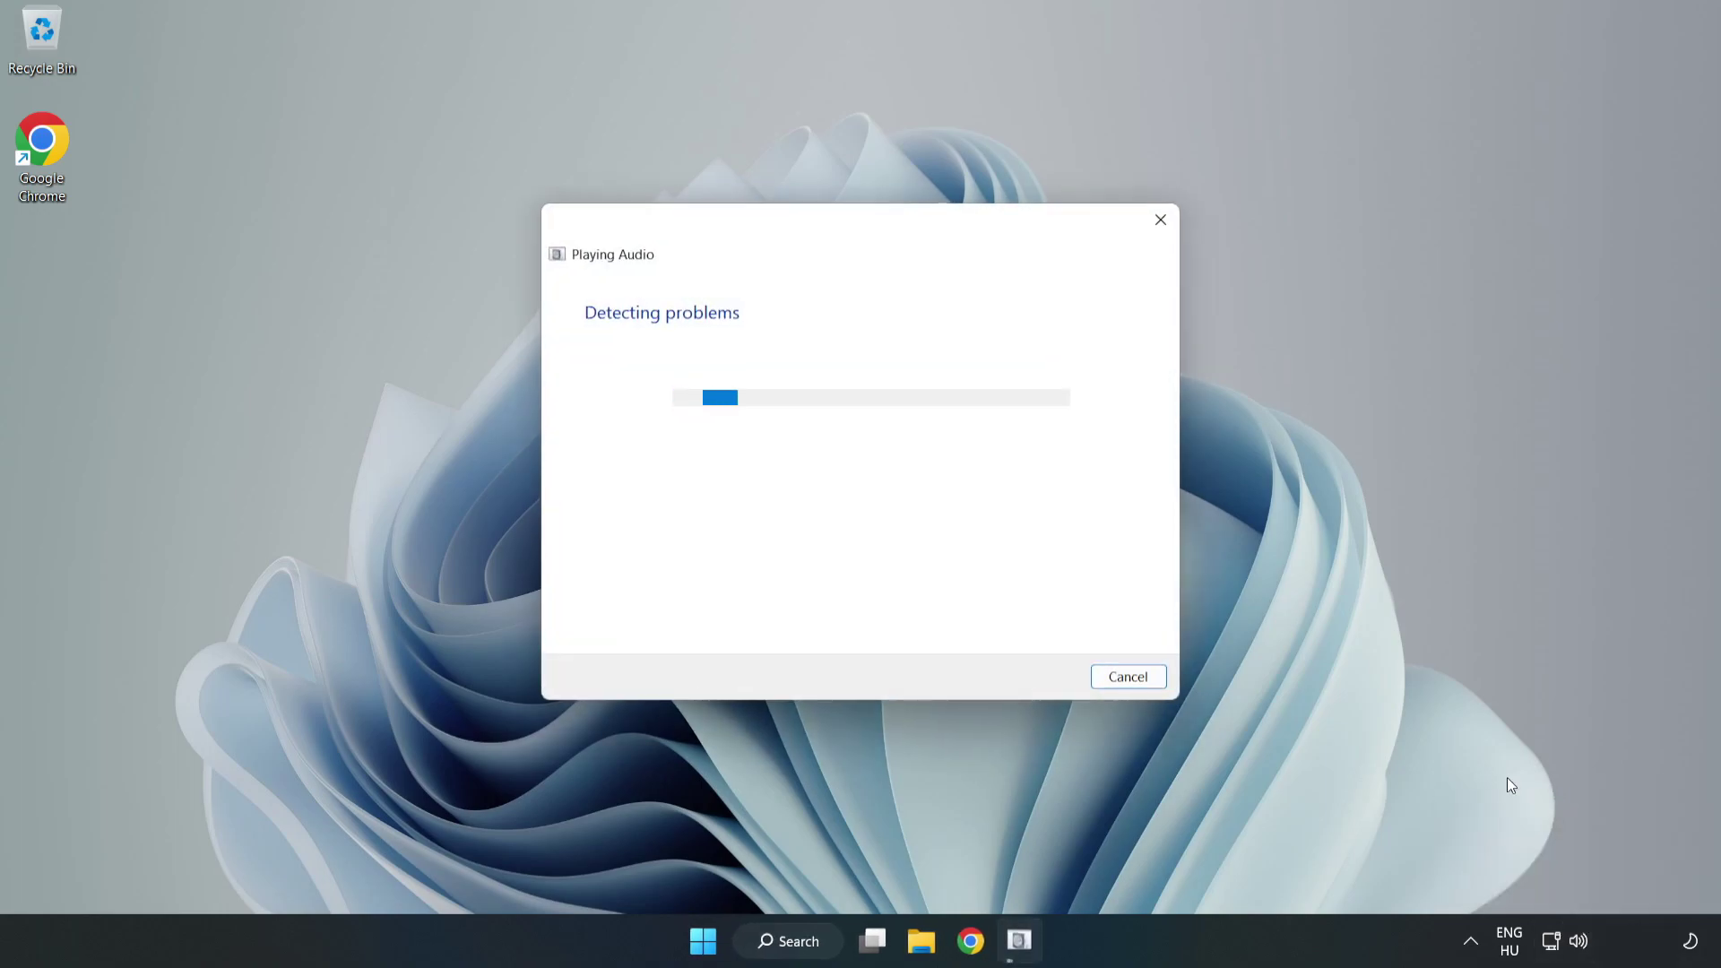